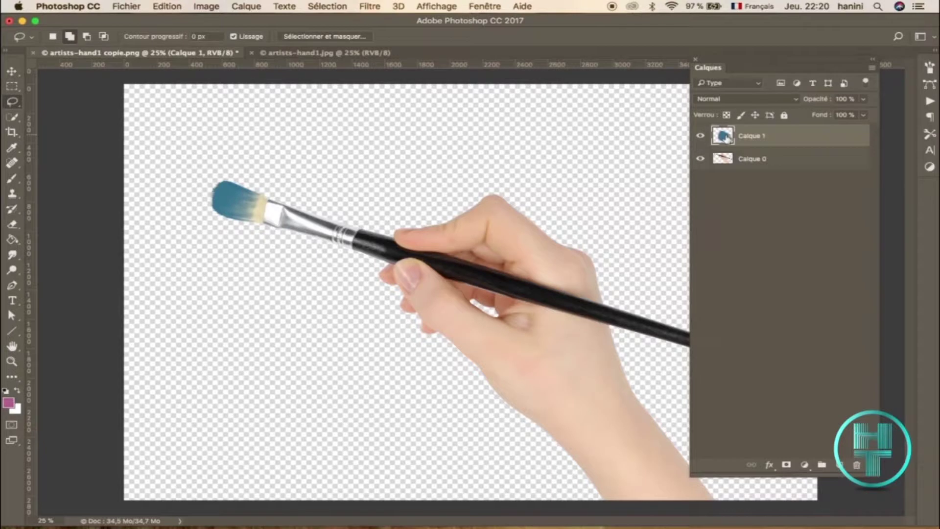
- Add a Teinte/Saturation adjustment layer with hue about +62 and saturation about 0, turning the brush tip purple
click(11, 72)
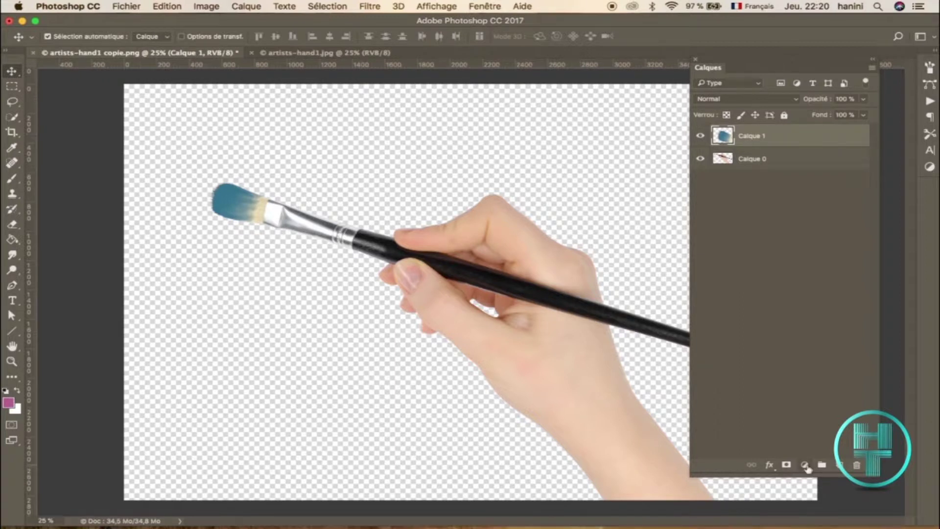
click(804, 464)
mouse_move(847, 522)
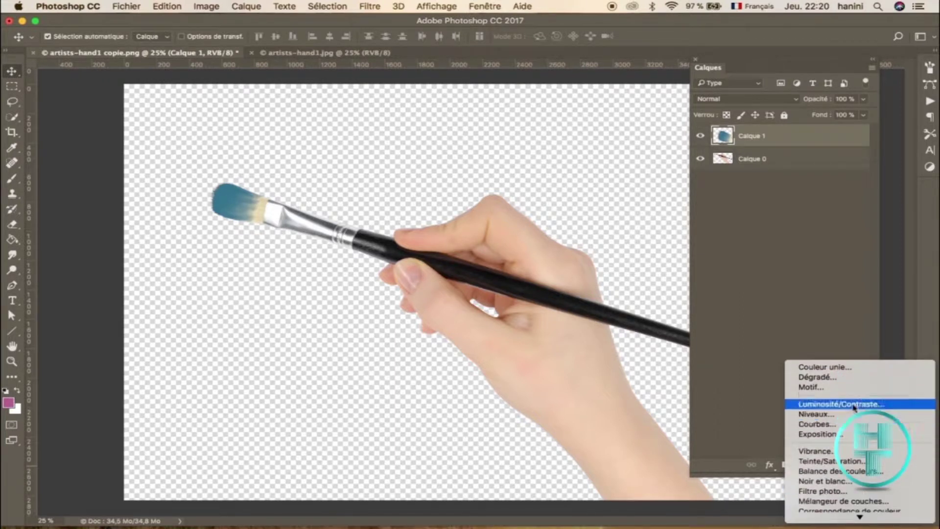
click(844, 463)
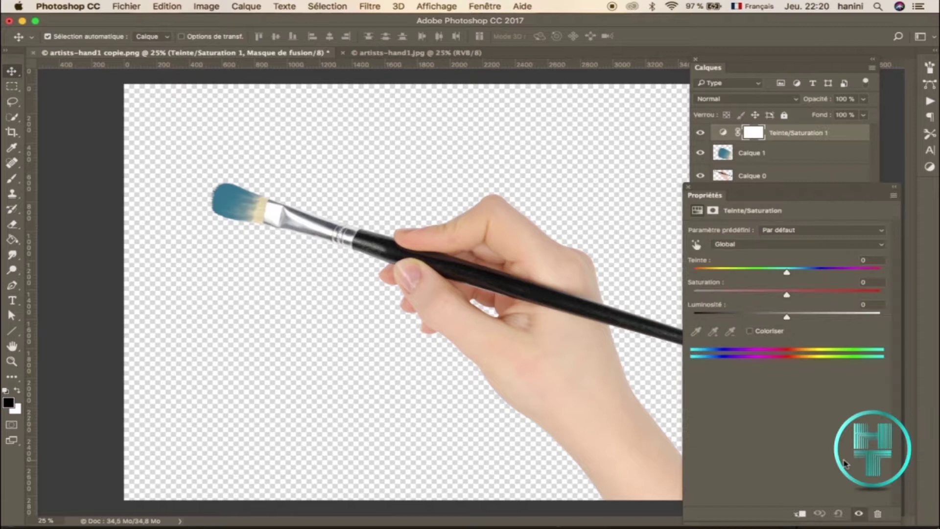
mouse_move(785, 268)
mouse_down()
mouse_move(815, 273)
mouse_move(784, 295)
mouse_move(856, 301)
mouse_move(827, 296)
mouse_move(786, 319)
mouse_move(789, 327)
mouse_up()
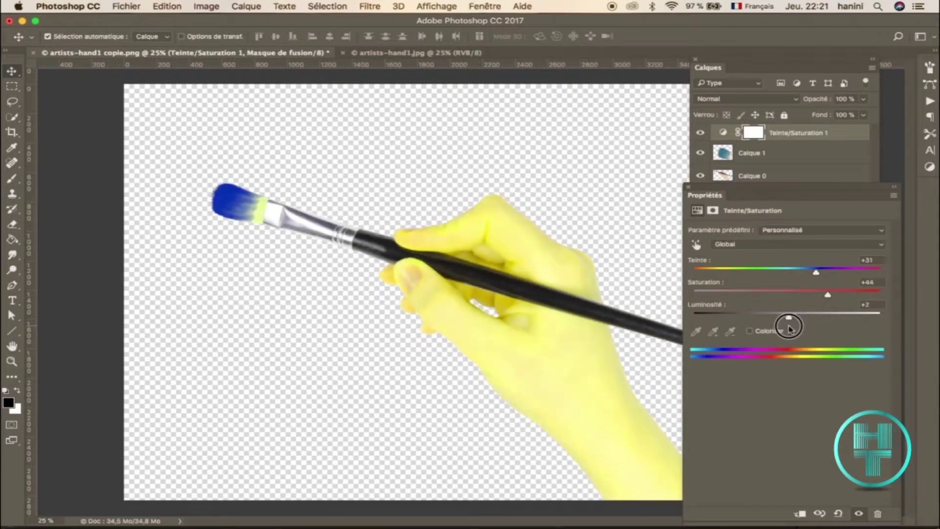
mouse_move(816, 271)
mouse_down()
mouse_move(708, 268)
mouse_move(842, 275)
mouse_move(827, 274)
mouse_move(836, 275)
mouse_move(802, 296)
mouse_up()
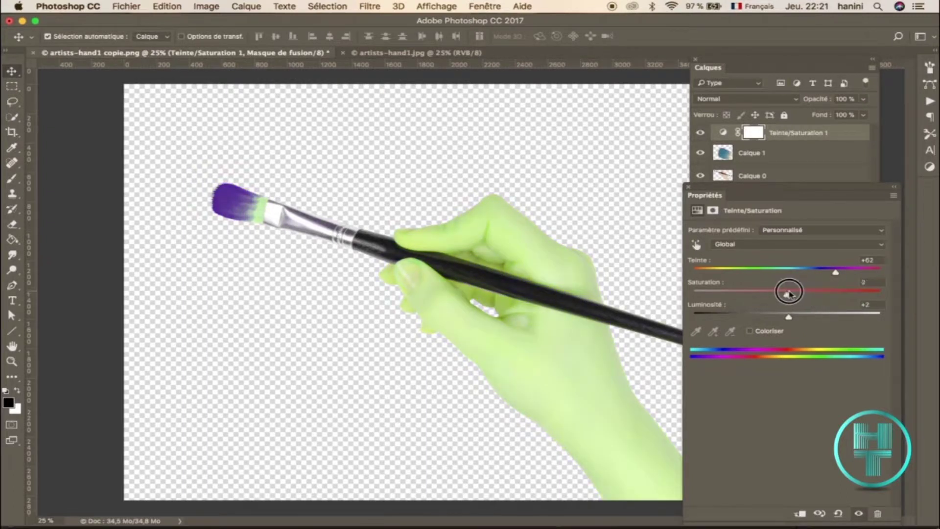
drag(803, 296, 804, 295)
- Clip Teinte/Saturation 1 to Calque 1 with Créer un masque d'écrêtage, then add a layer mask to Calque 1
click(789, 135)
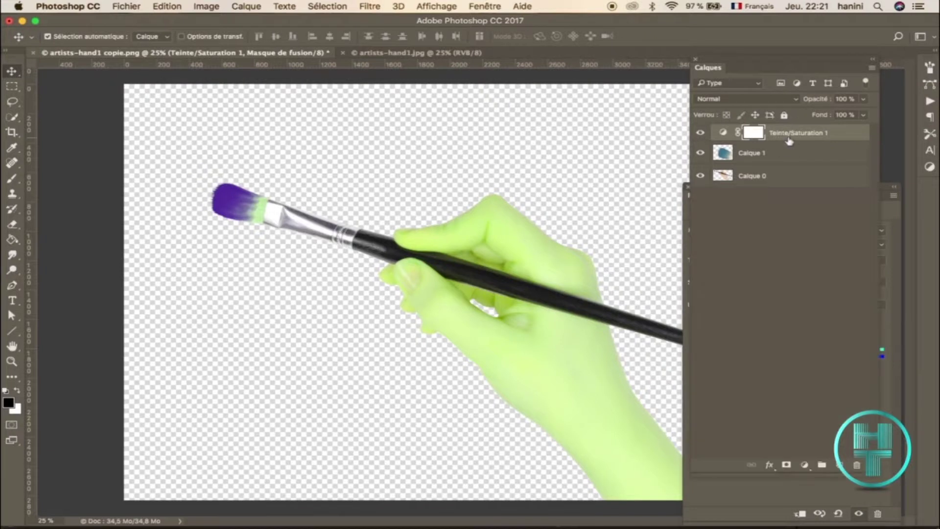
right_click(788, 140)
click(802, 133)
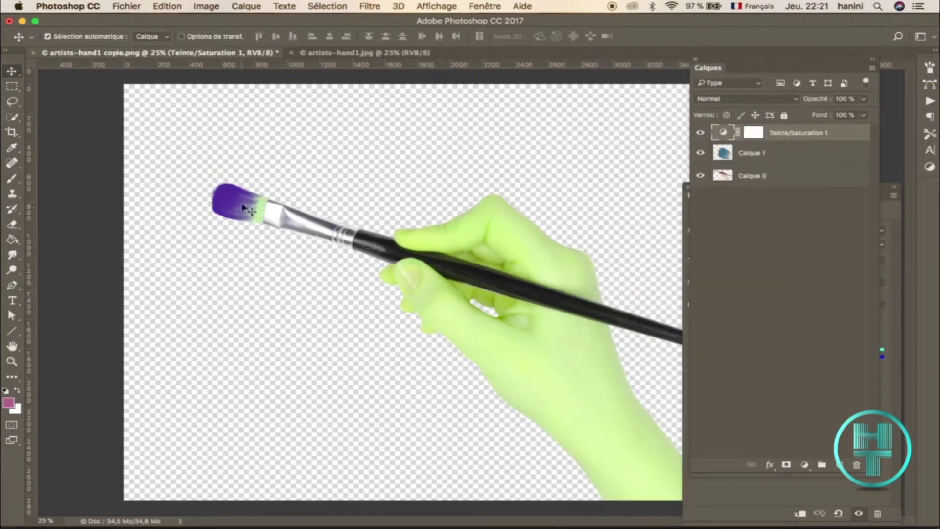
right_click(789, 132)
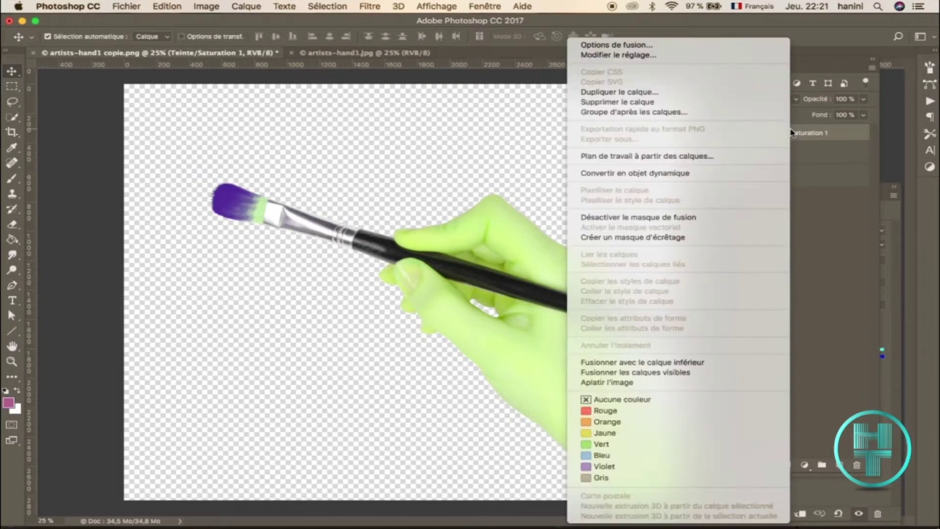
click(685, 238)
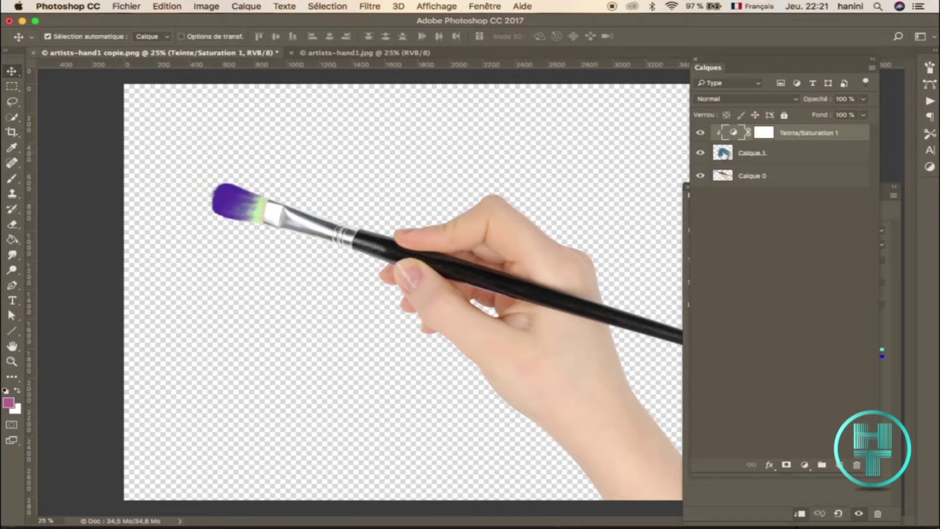
click(723, 155)
click(785, 465)
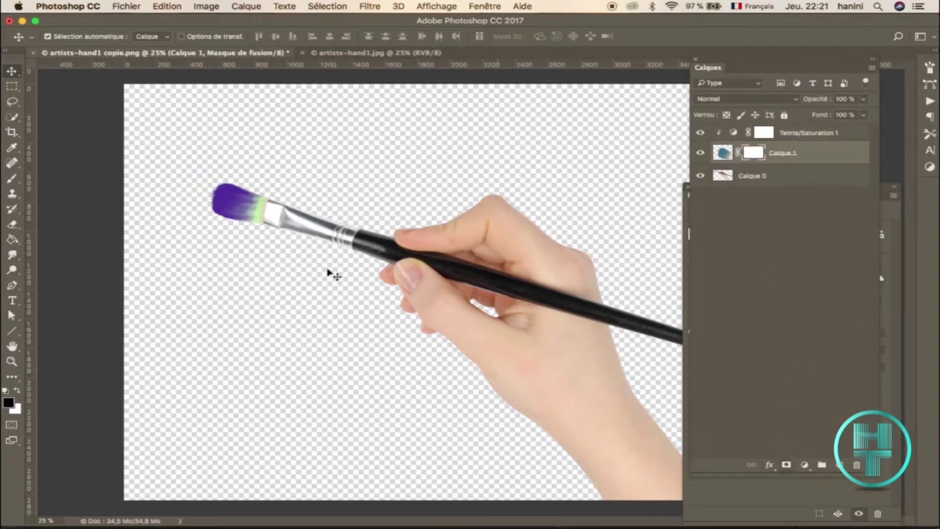
- Zoom in on the paintbrush tip to 100%
click(11, 362)
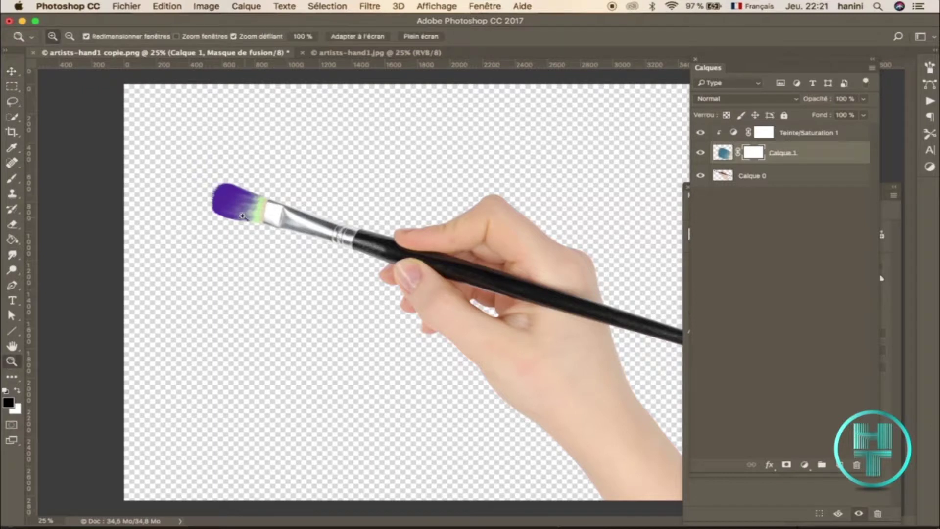
click(242, 216)
click(247, 213)
click(257, 212)
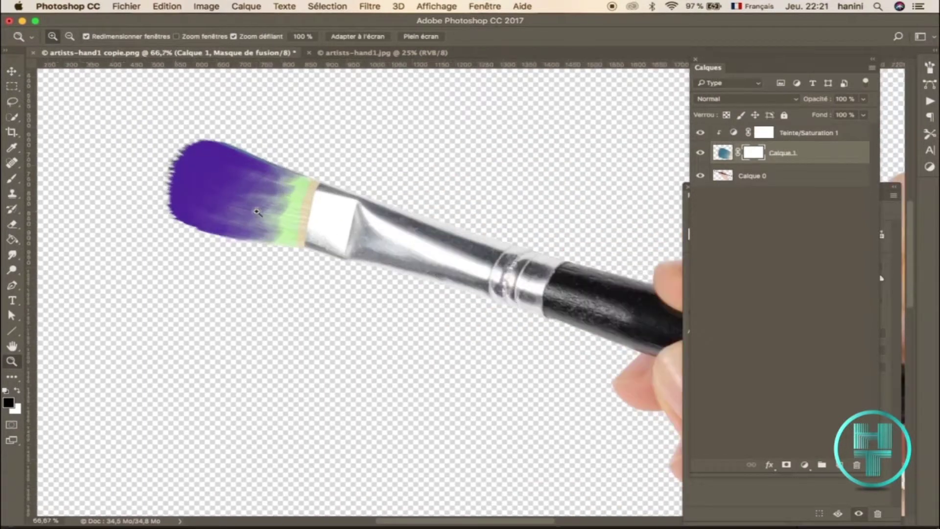
click(257, 212)
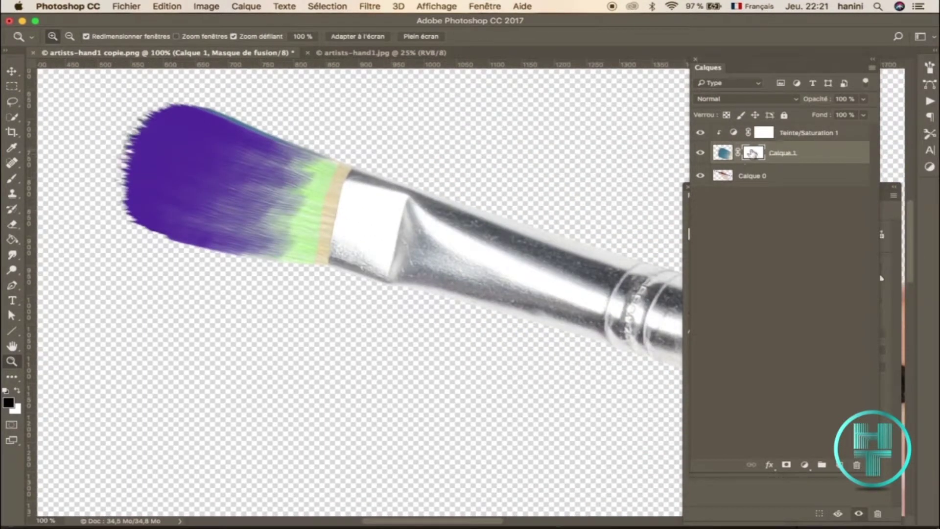
- Paint black on Calque 1's mask with a soft 90 px brush over the bristle base
click(12, 178)
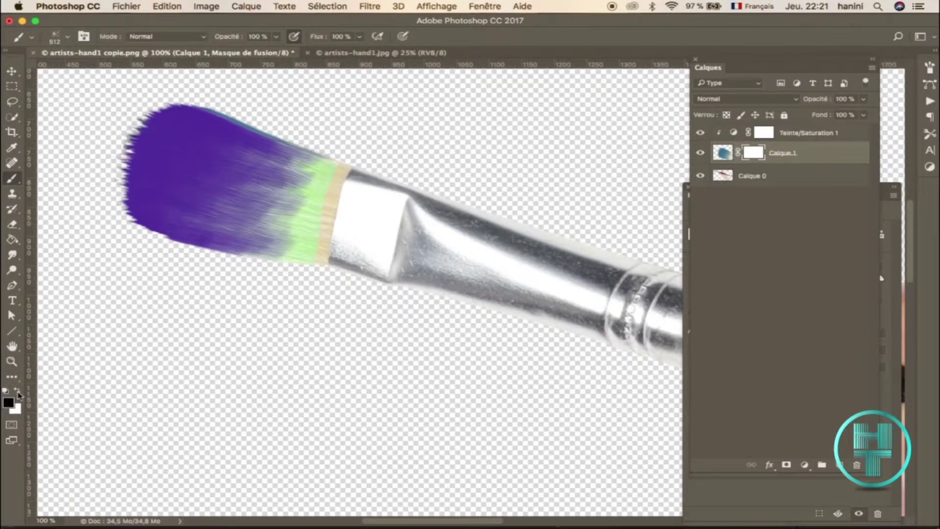
right_click(297, 220)
click(410, 243)
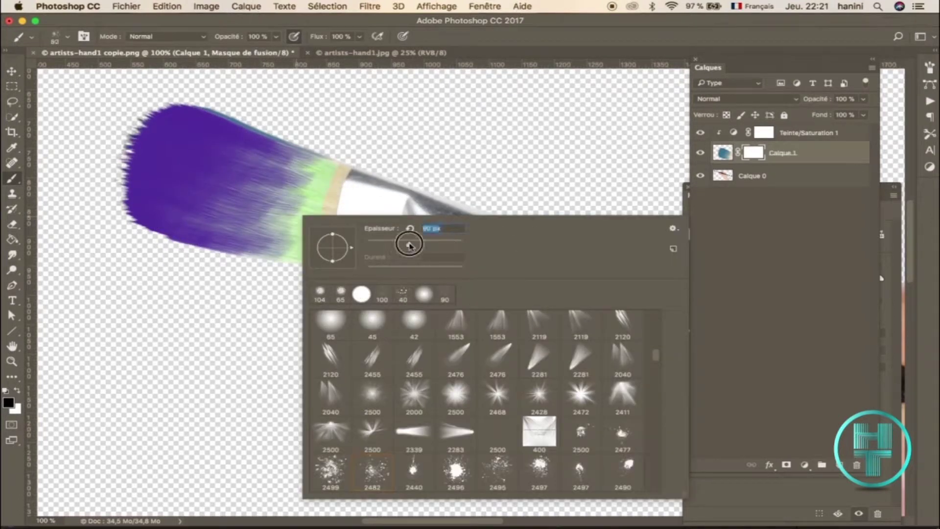
click(362, 295)
drag(425, 273, 343, 270)
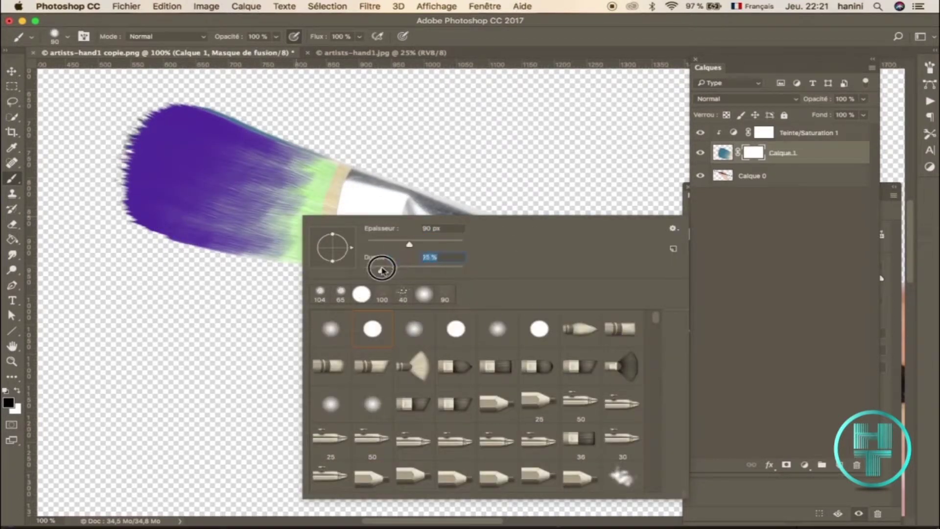
key(Return)
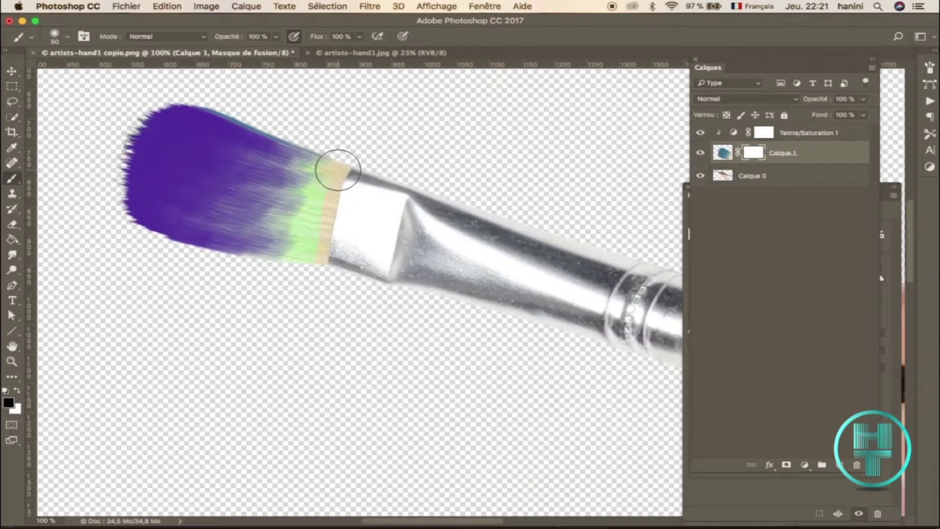
key(bracketright)
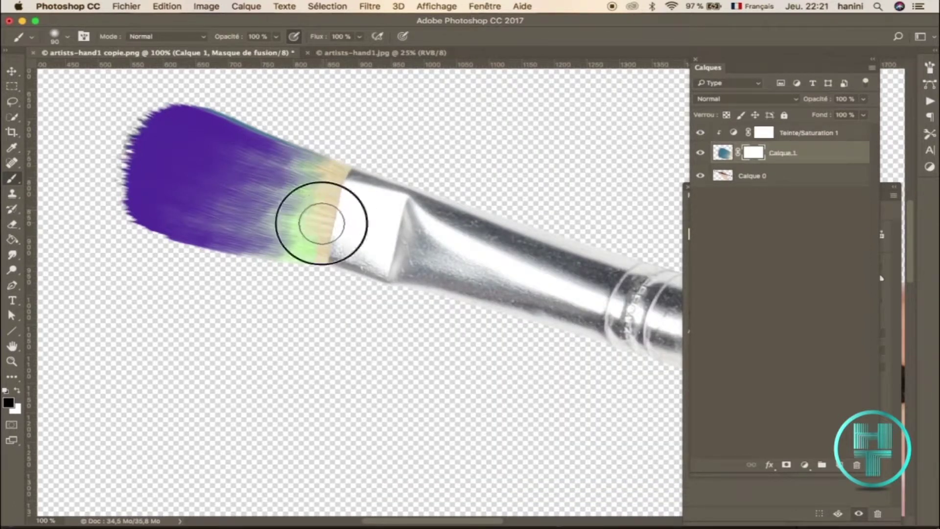
drag(294, 263, 327, 184)
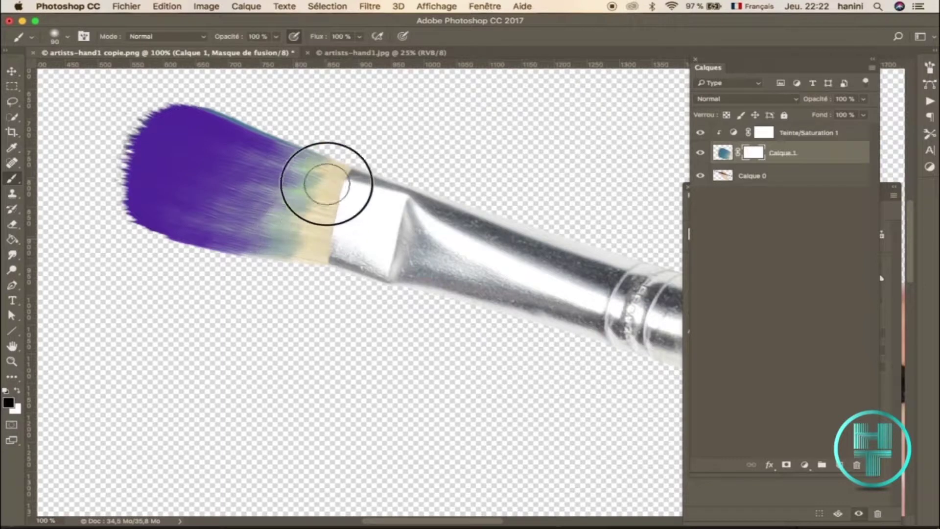
mouse_move(262, 266)
mouse_down()
mouse_move(263, 233)
mouse_move(309, 168)
mouse_up()
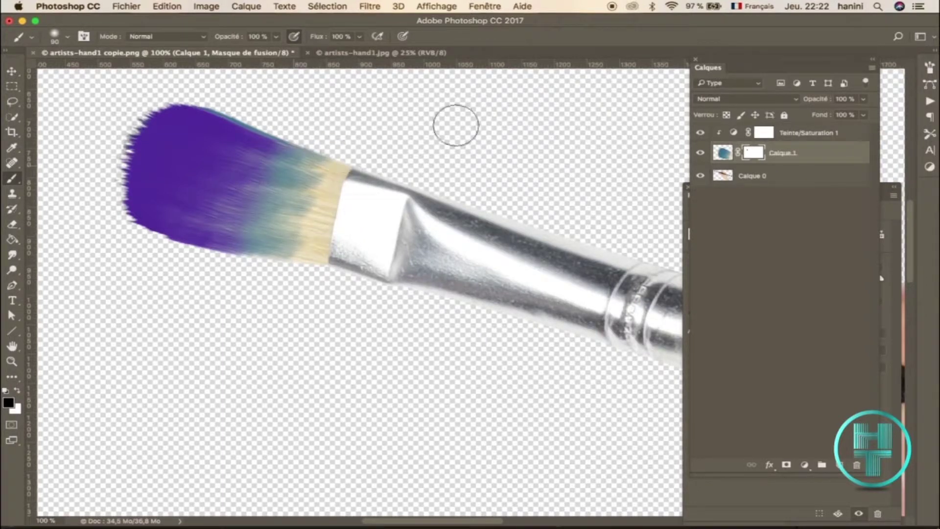
- Nudge Calque 1 slightly right and down, then zoom out to the whole image
click(722, 153)
click(13, 72)
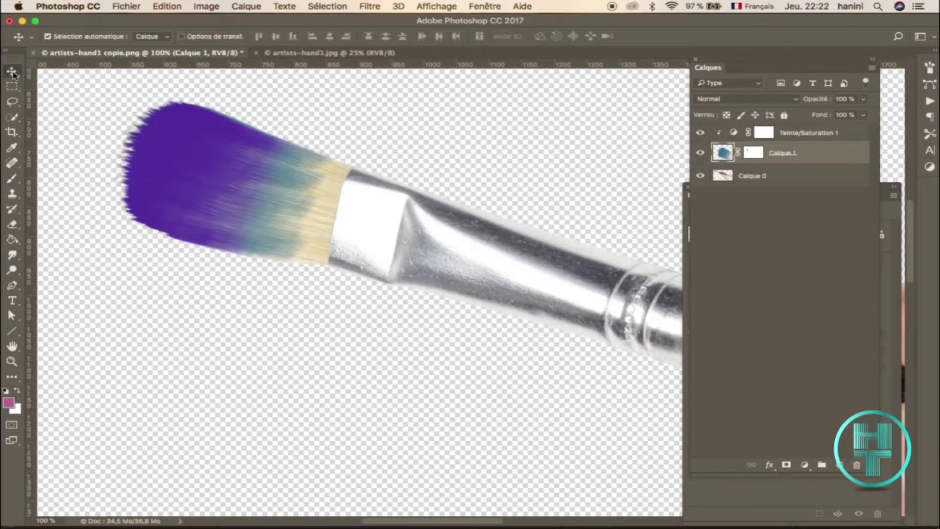
drag(300, 95, 311, 98)
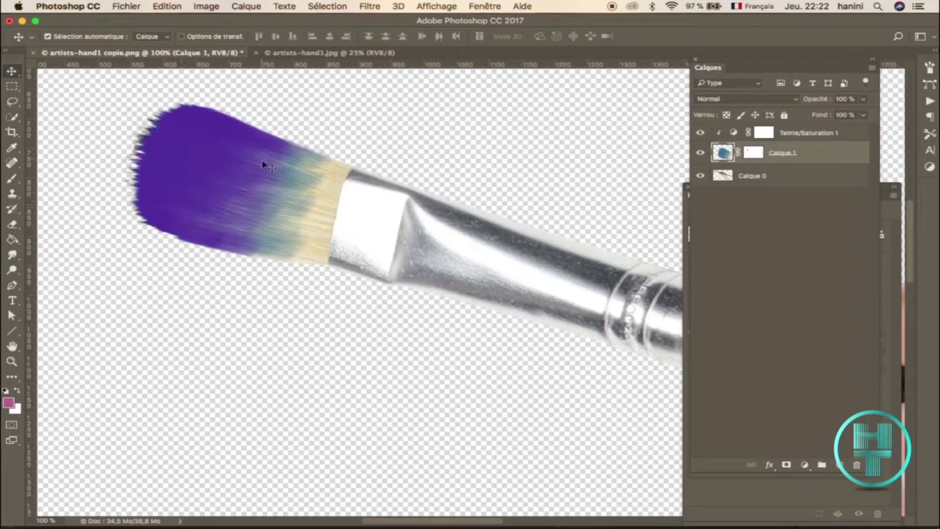
key(z)
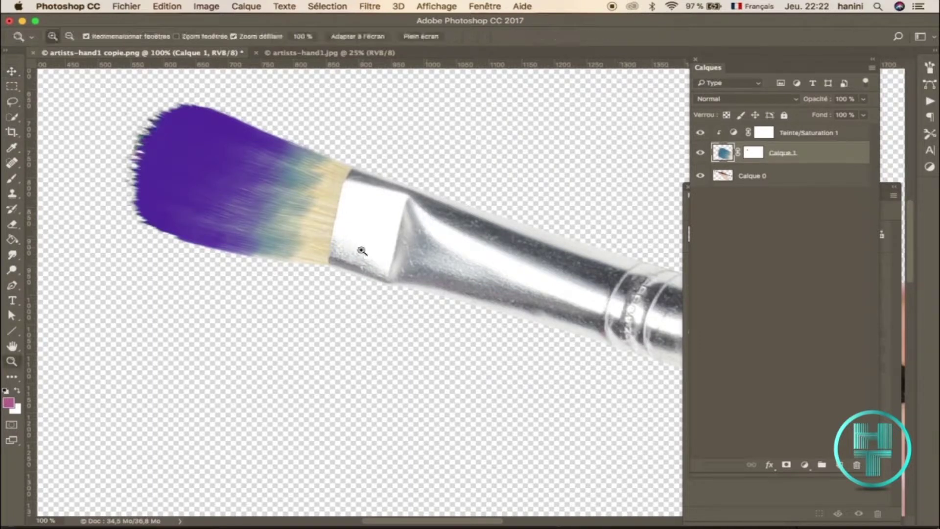
drag(357, 254, 268, 171)
drag(448, 265, 355, 271)
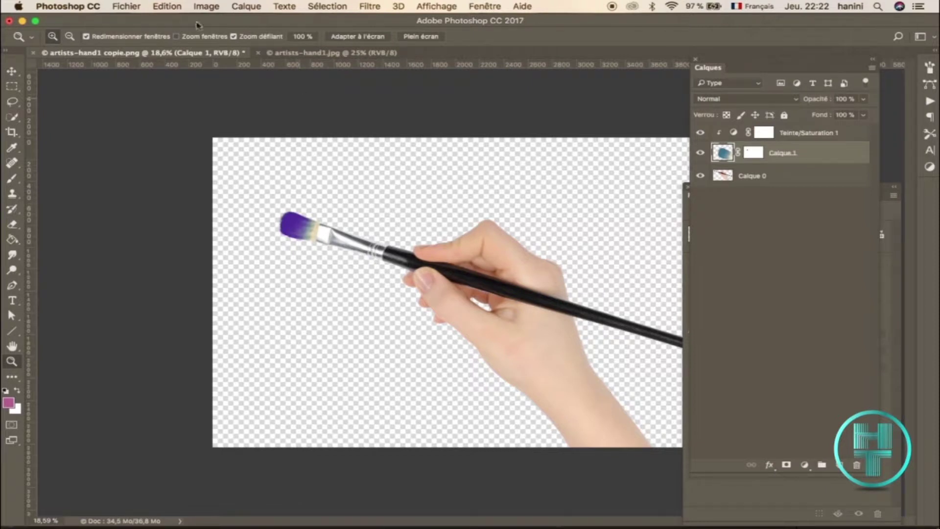
- Save a PNG copy of the image as 'hand writing1.png' on the desktop
click(130, 7)
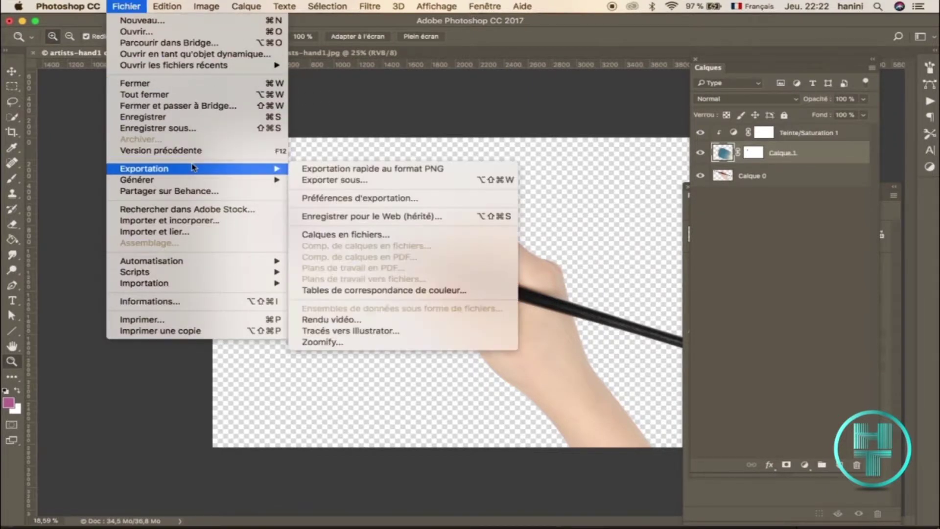
click(190, 132)
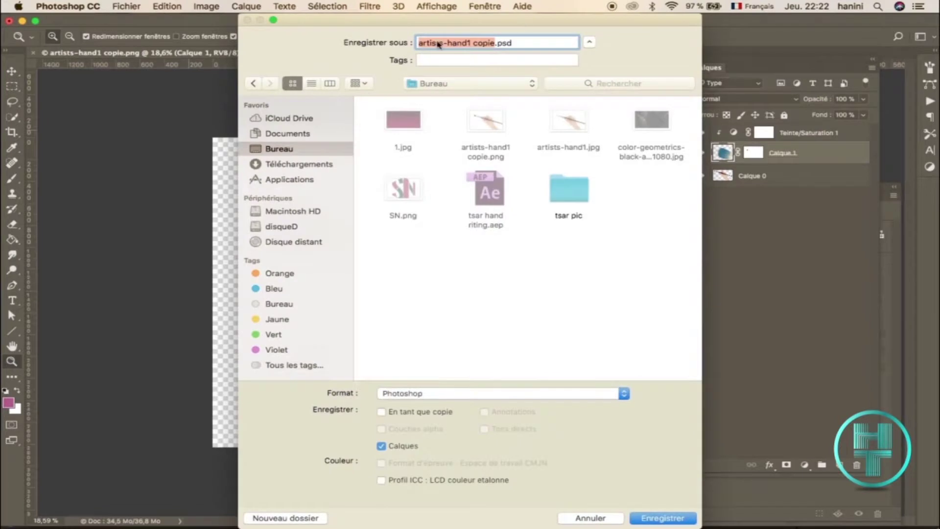
text(hand writing1)
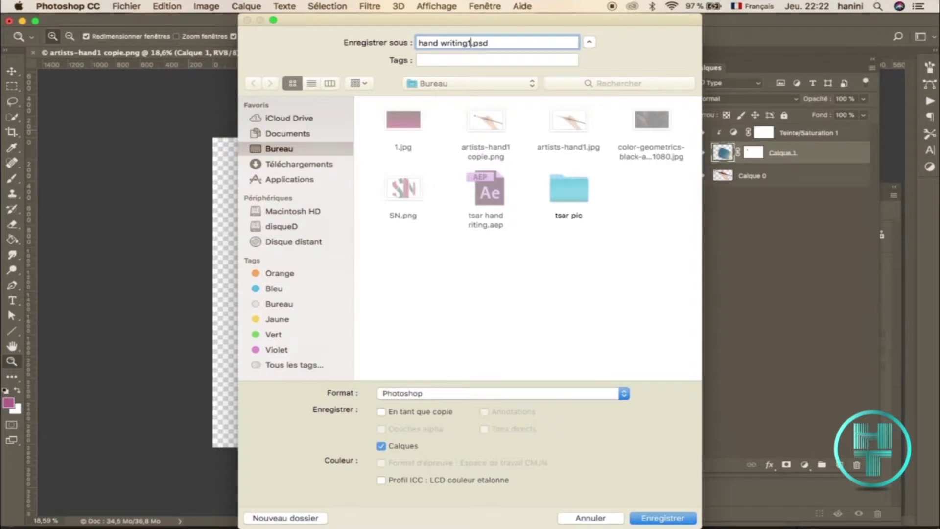
double_click(481, 43)
click(434, 393)
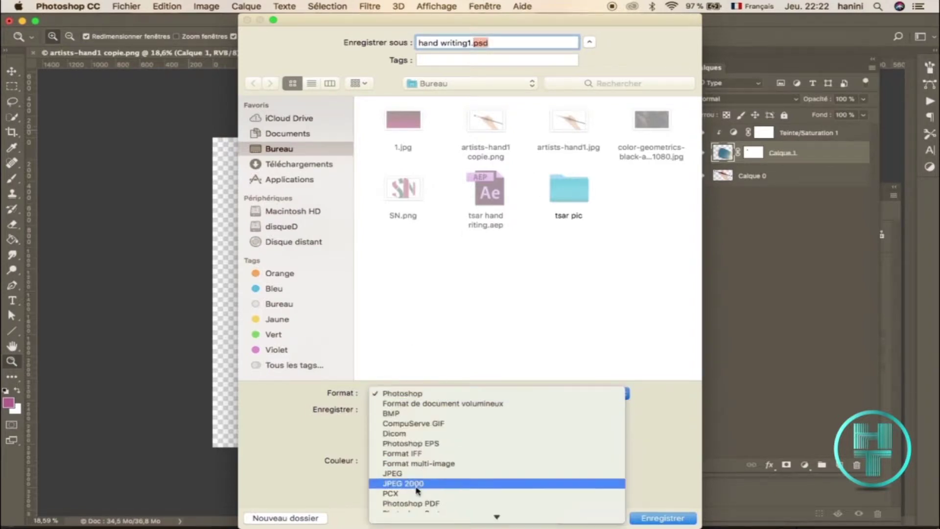
click(415, 455)
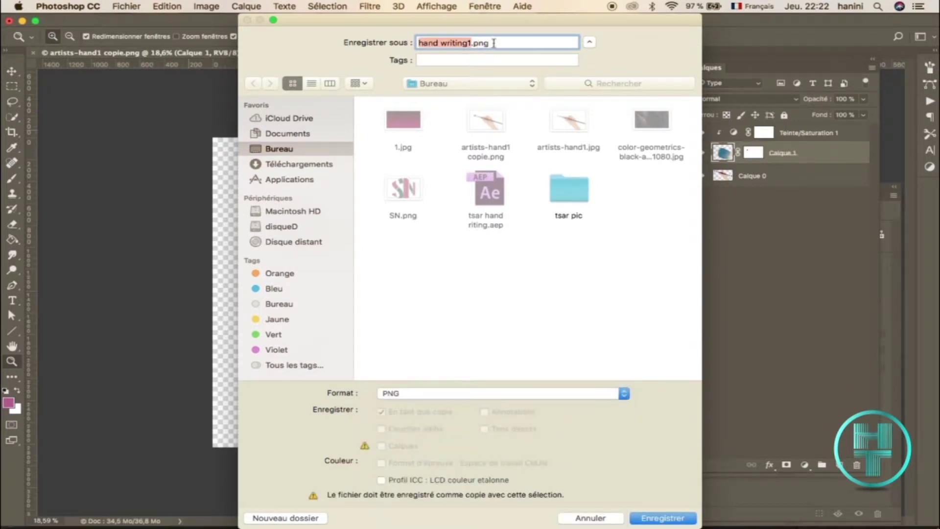
click(489, 43)
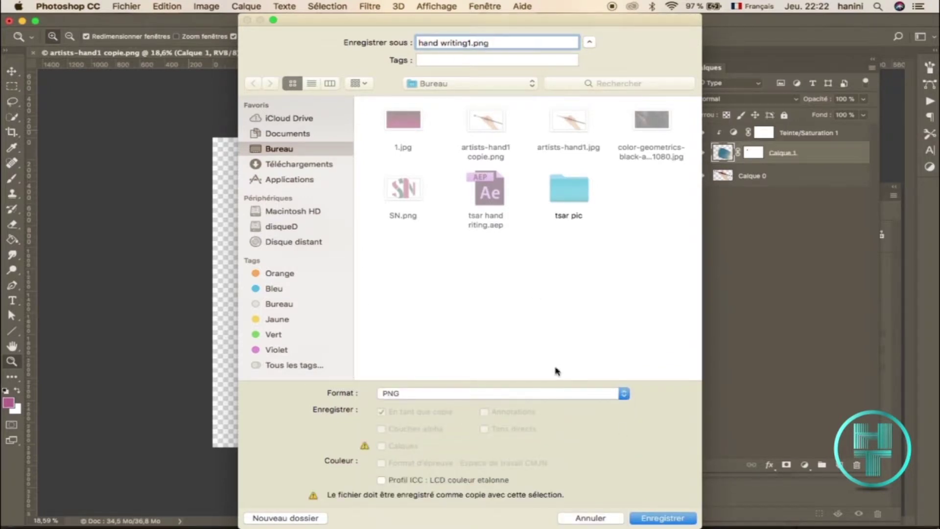
click(661, 517)
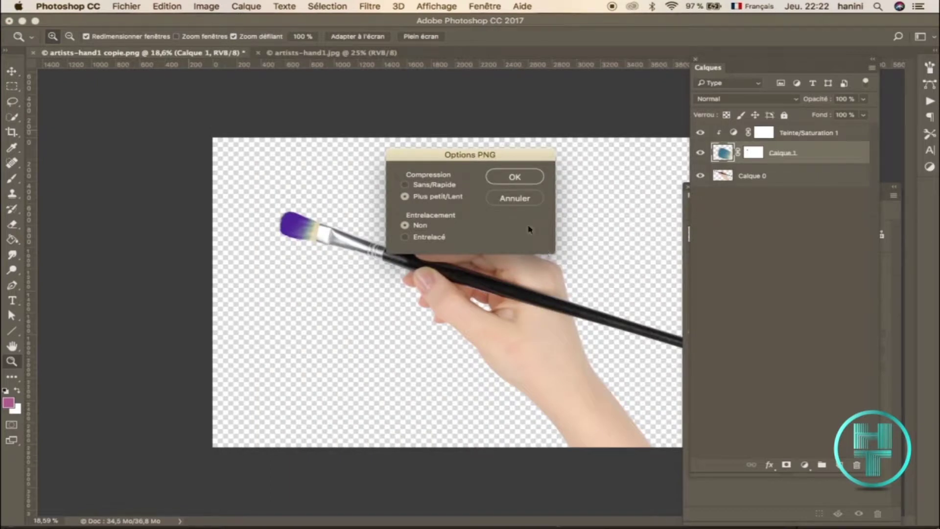
click(511, 182)
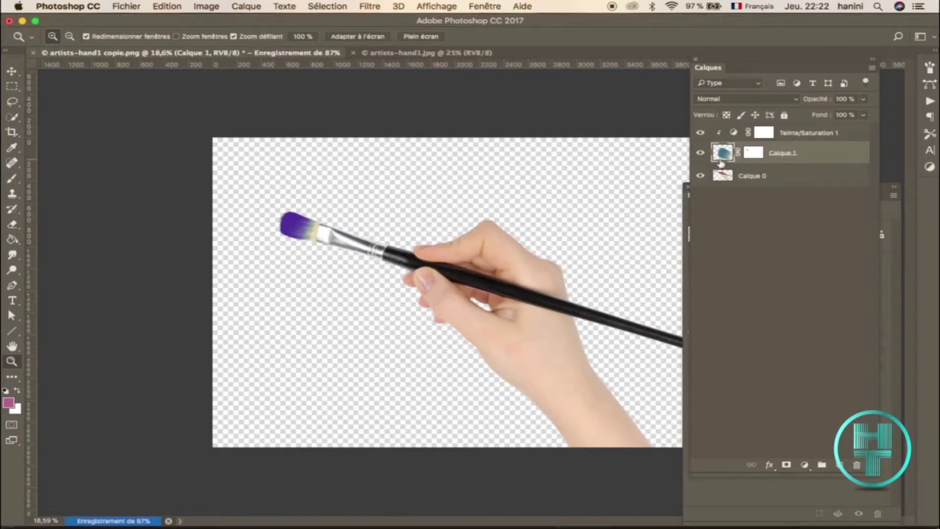
click(807, 133)
- Merge all of the hand image's layers into one with Fusionner les calques
shift+click(803, 176)
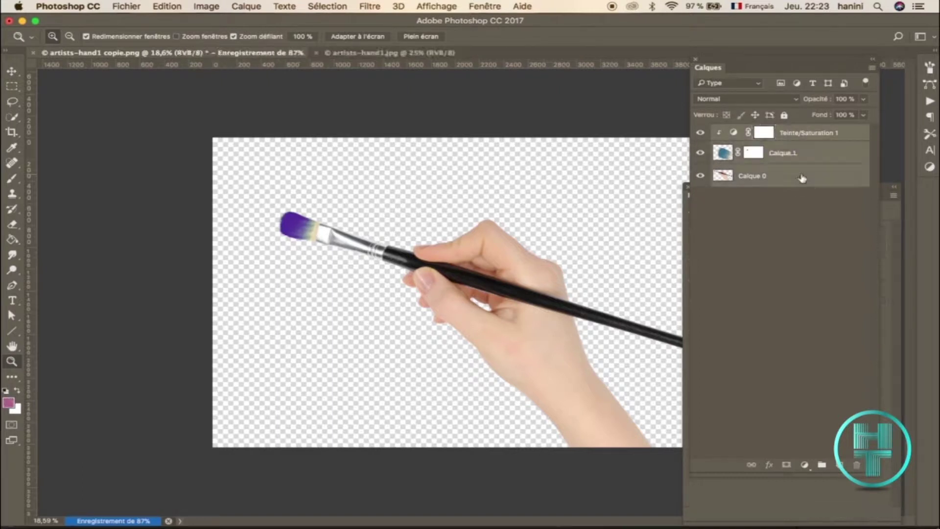
right_click(798, 142)
click(685, 365)
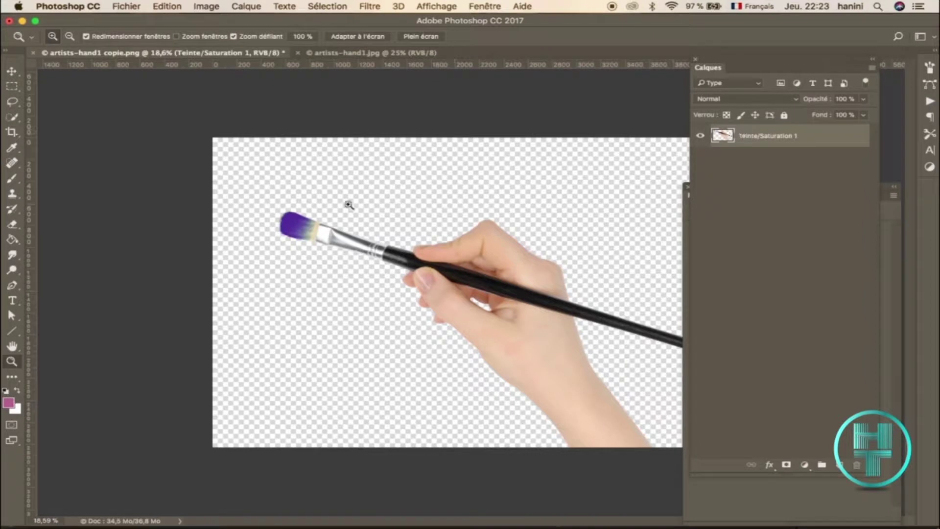
- Sample the brush tip's purple (3f1c82) as the foreground colour with the Eyedropper
click(13, 147)
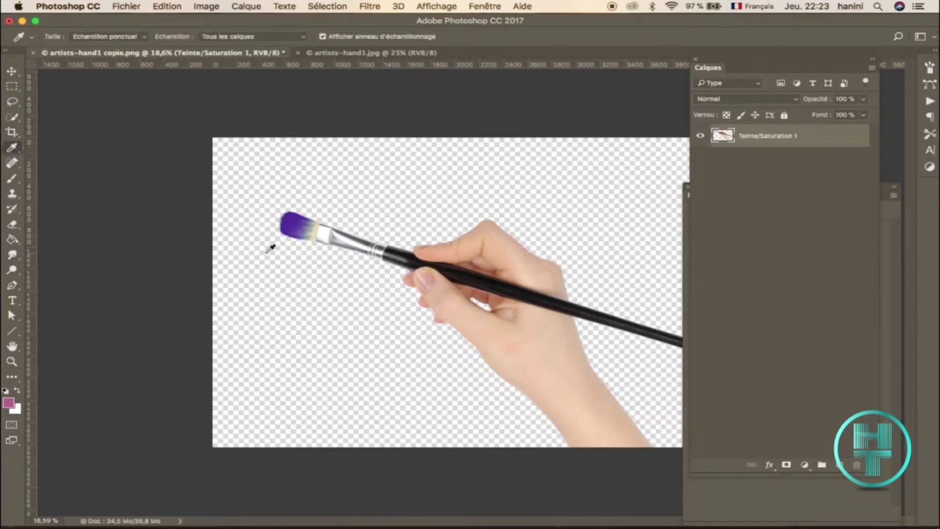
click(9, 403)
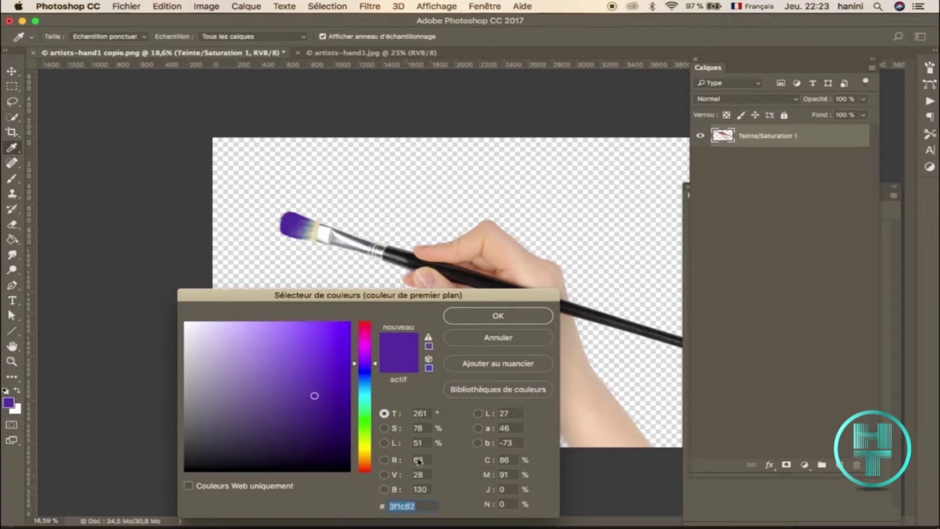
click(493, 316)
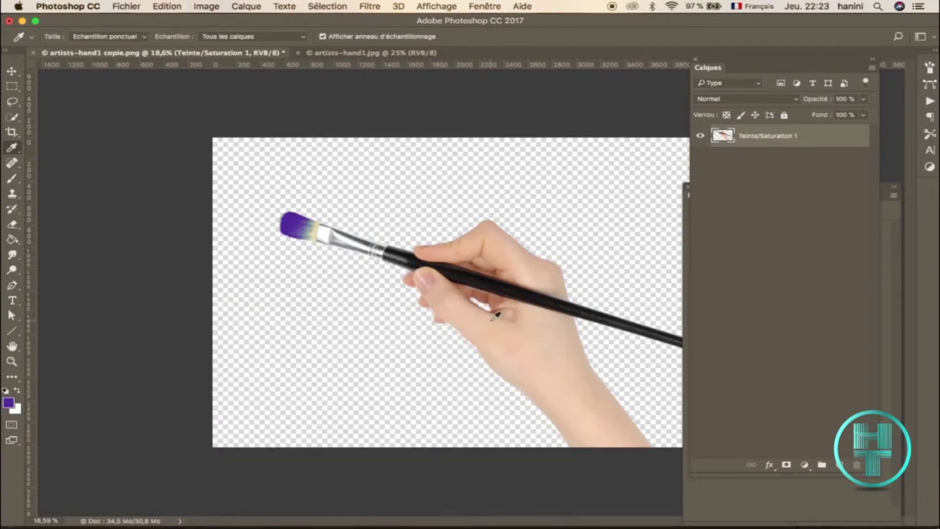
click(21, 22)
- Start a new project and create Composition 1 at 1920×1080, 10 seconds, with a light grey background
click(117, 157)
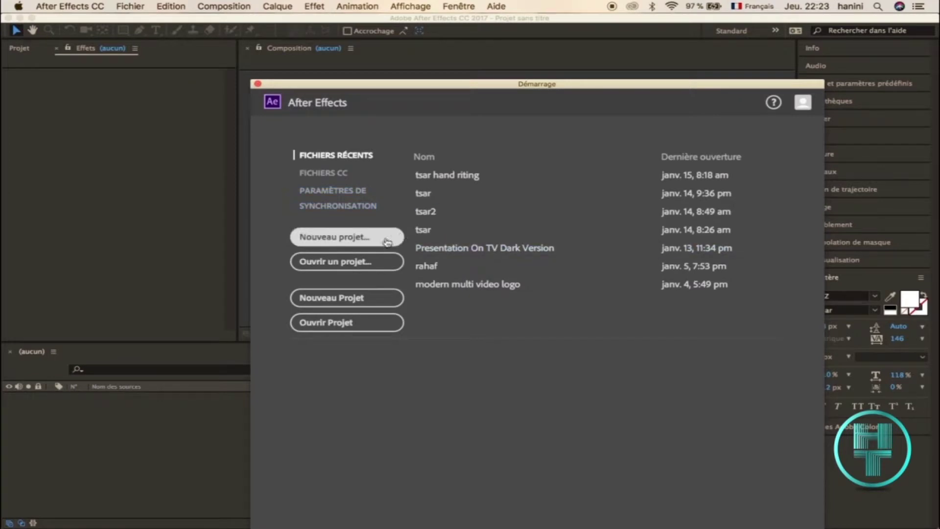
click(369, 240)
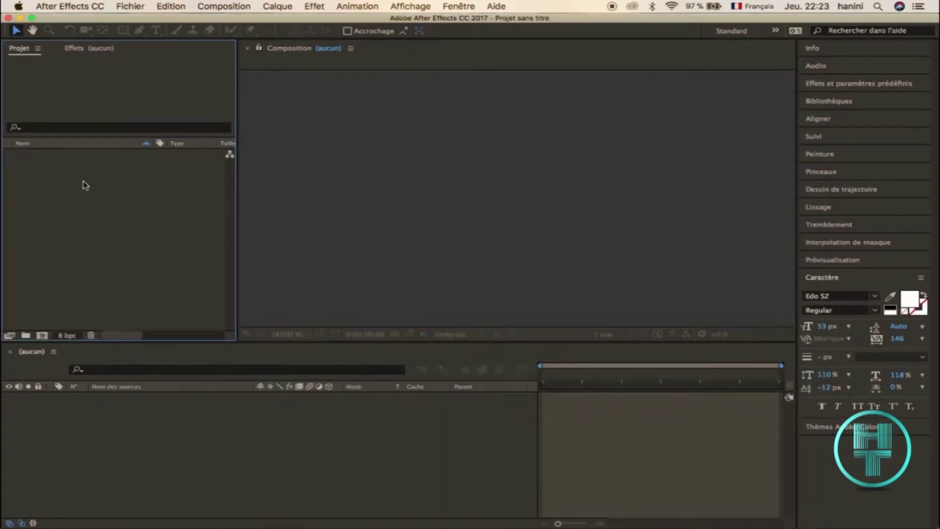
right_click(85, 185)
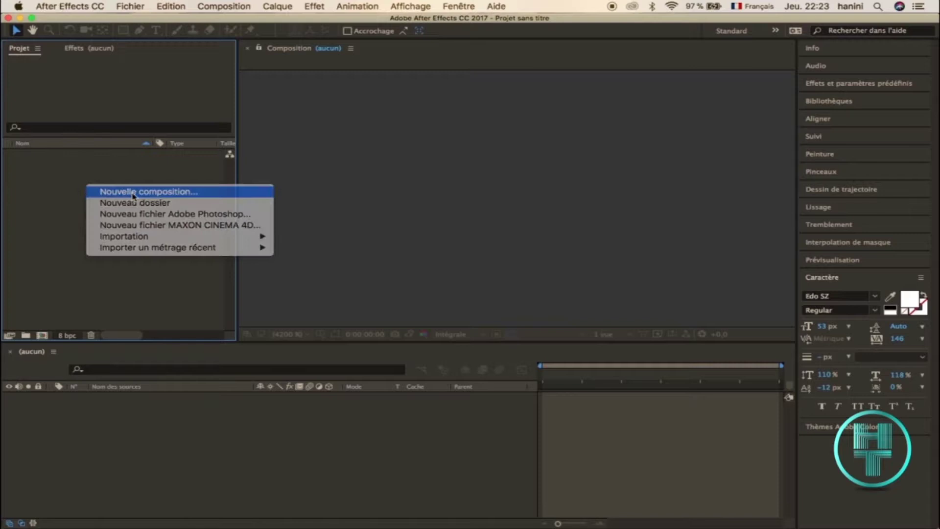
click(133, 195)
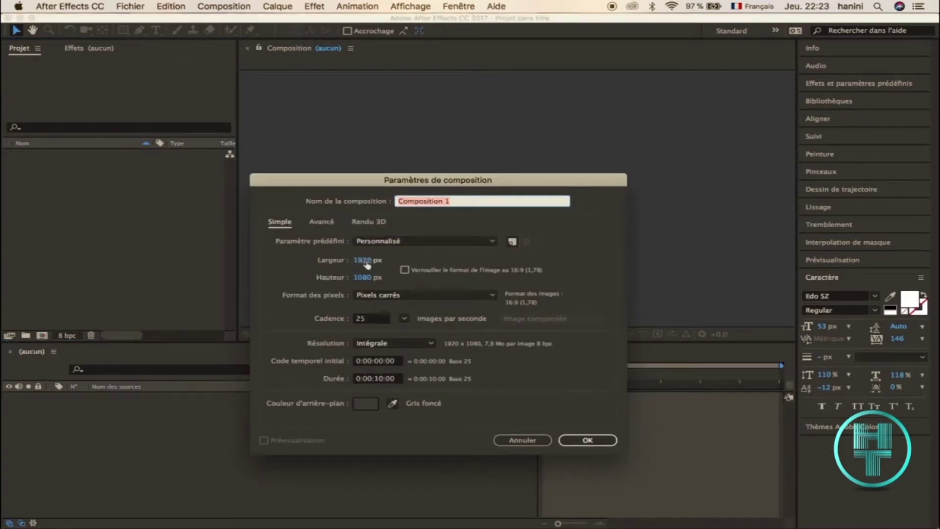
click(380, 385)
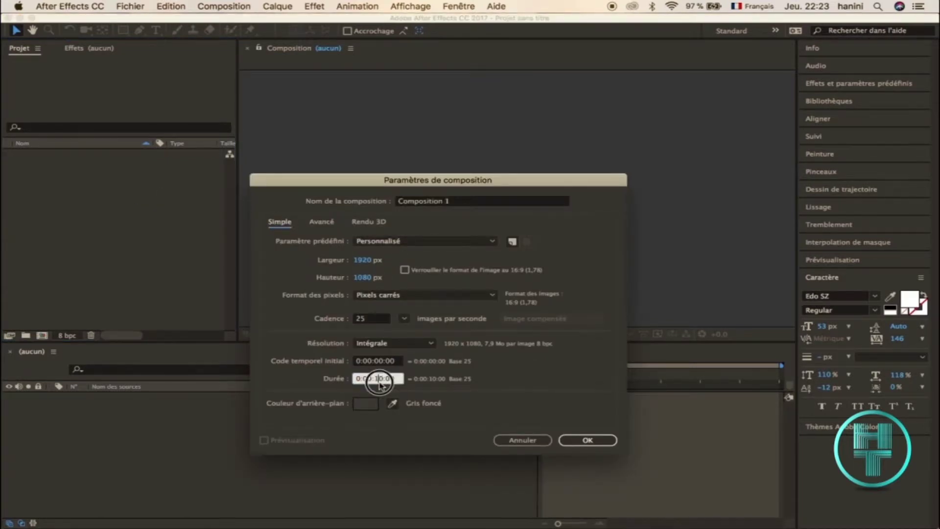
click(364, 405)
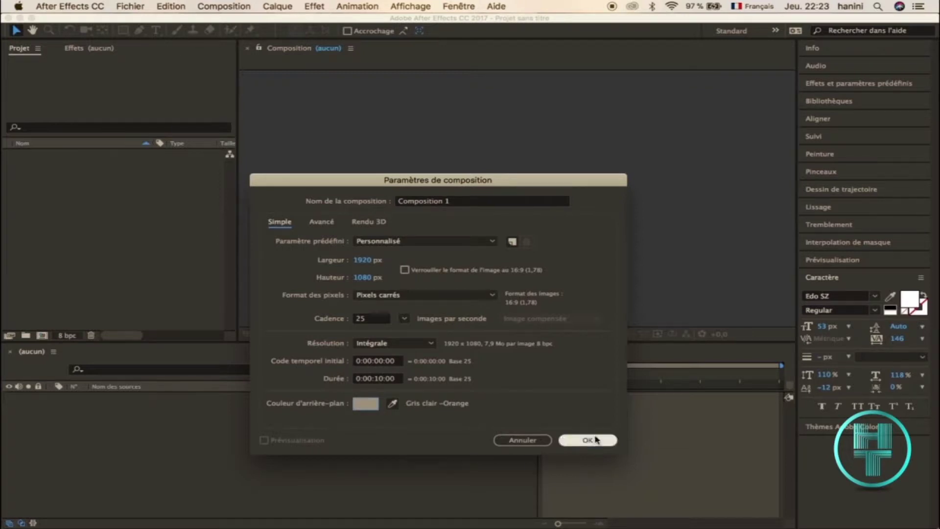
click(595, 440)
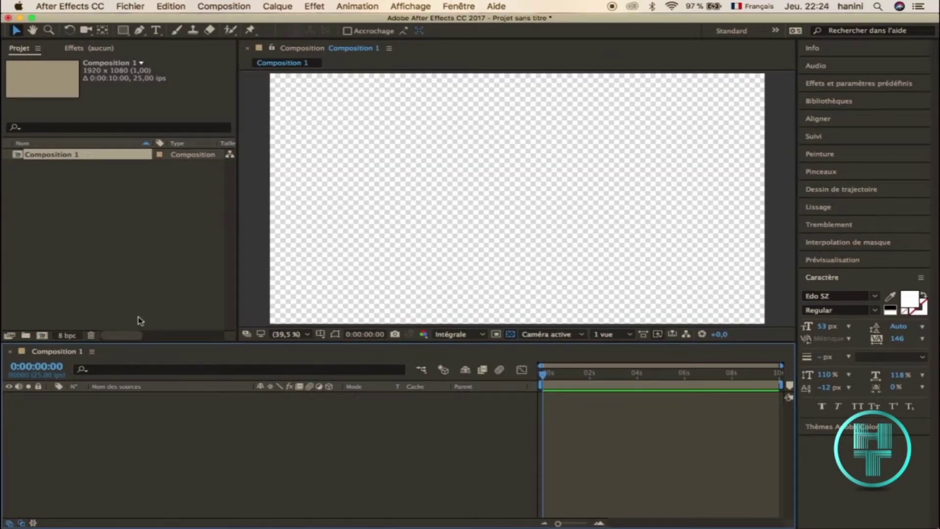
- Add a light reddish-grey, composition-sized solid to Composition 1
right_click(178, 419)
mouse_move(240, 419)
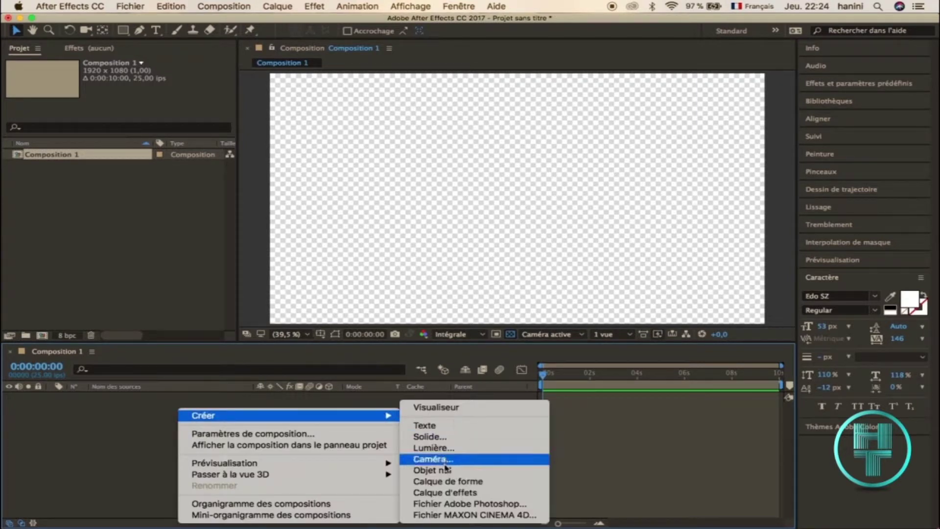
click(442, 437)
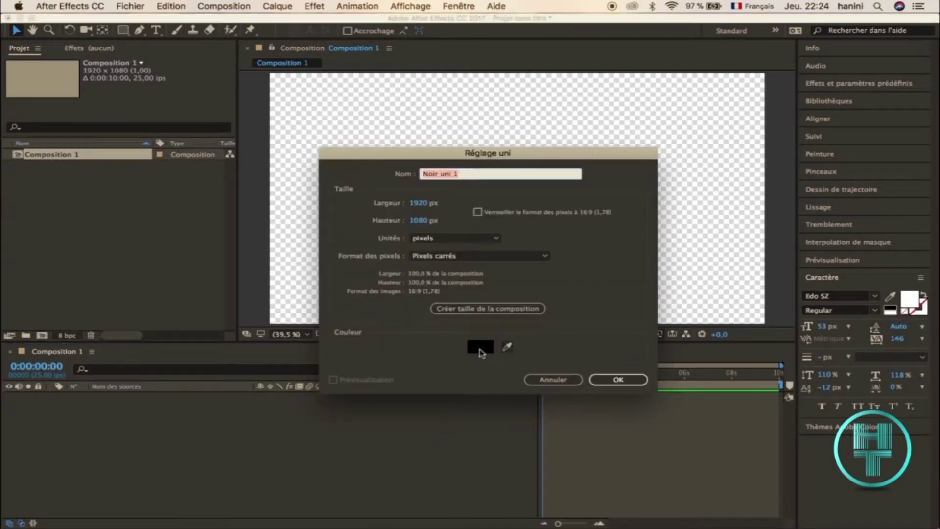
click(480, 347)
drag(262, 387, 266, 359)
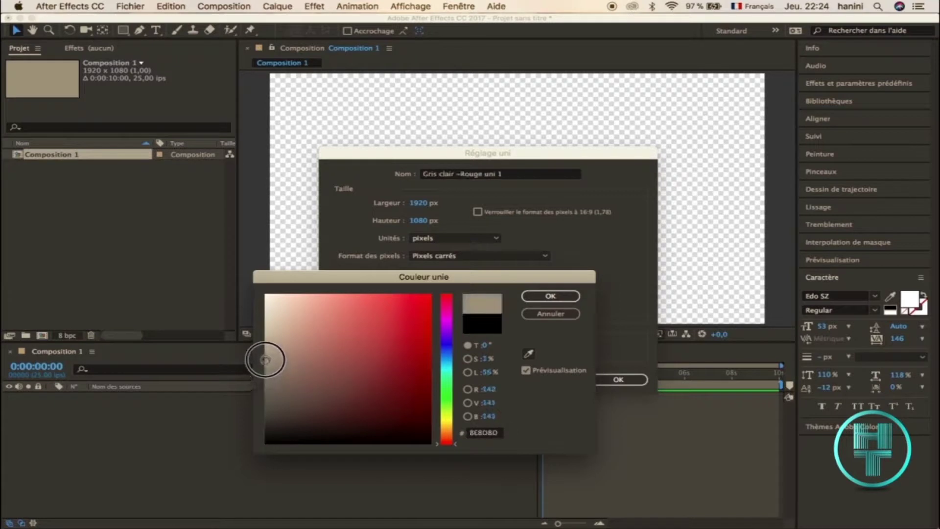
click(267, 338)
click(542, 296)
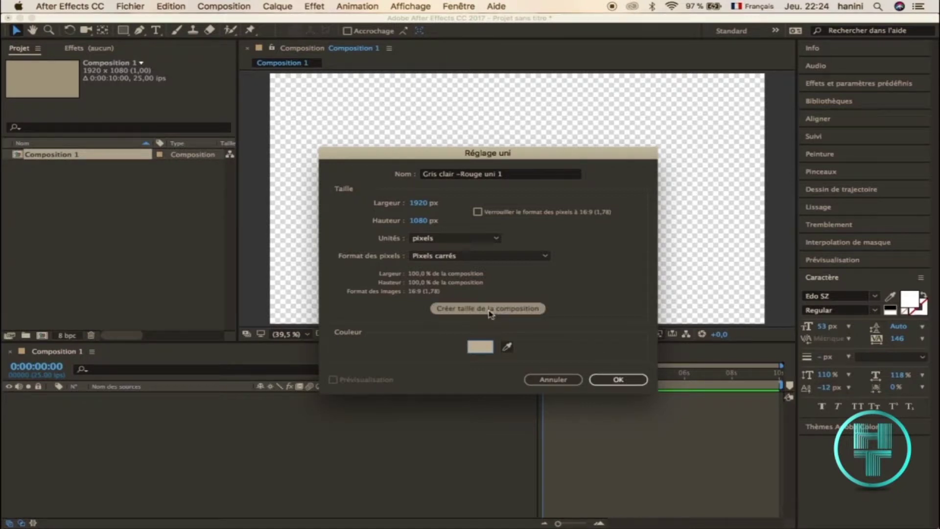
click(618, 380)
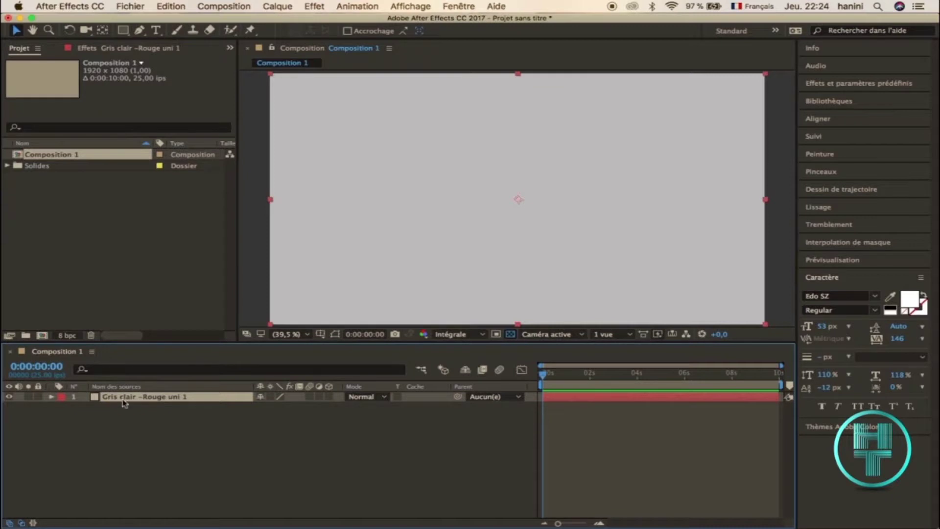
- Add a black, composition-sized solid above the grey background
right_click(151, 459)
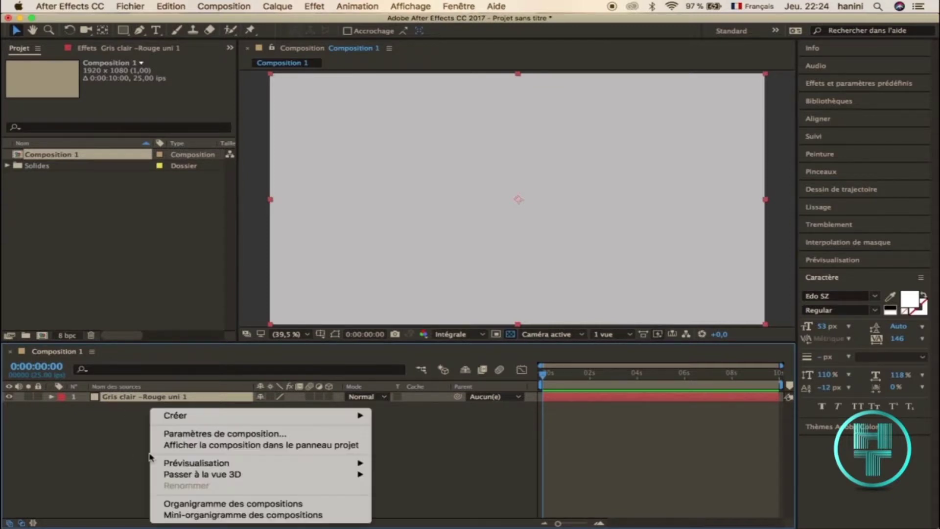
mouse_move(228, 417)
click(424, 437)
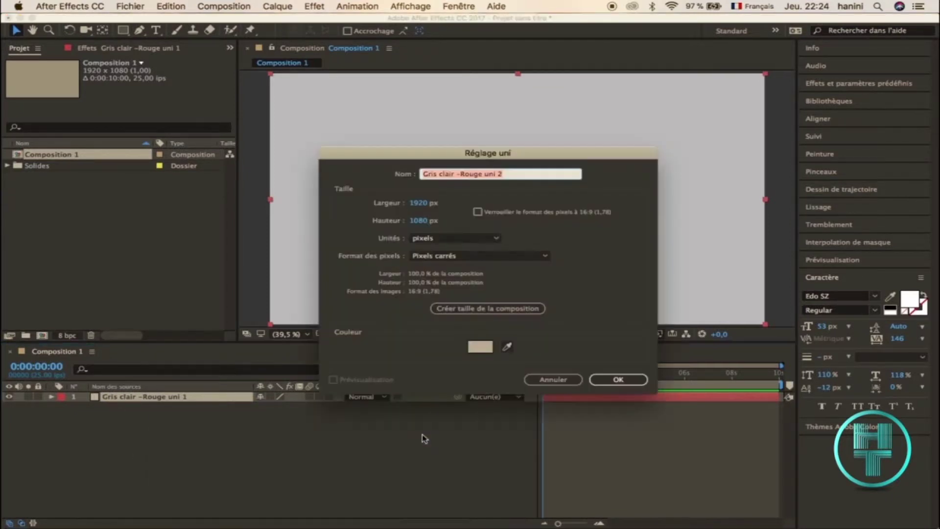
click(485, 348)
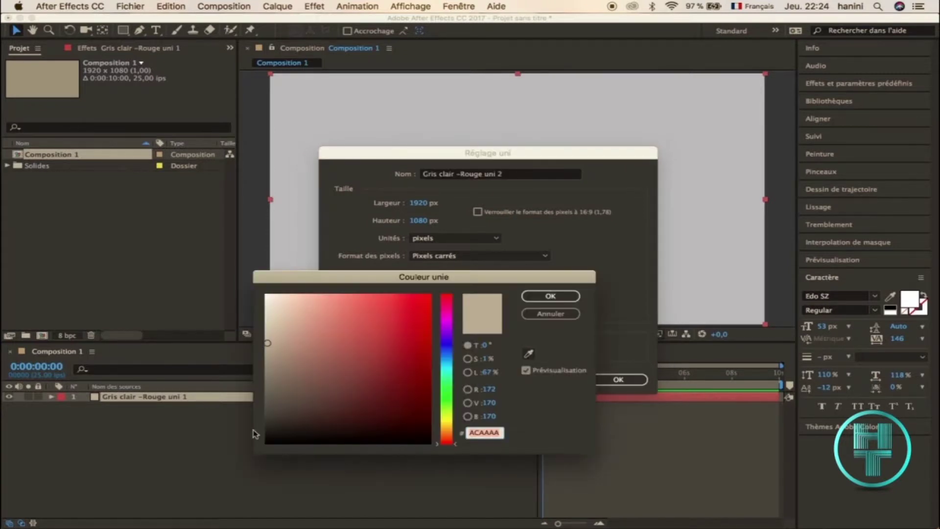
click(264, 442)
click(550, 296)
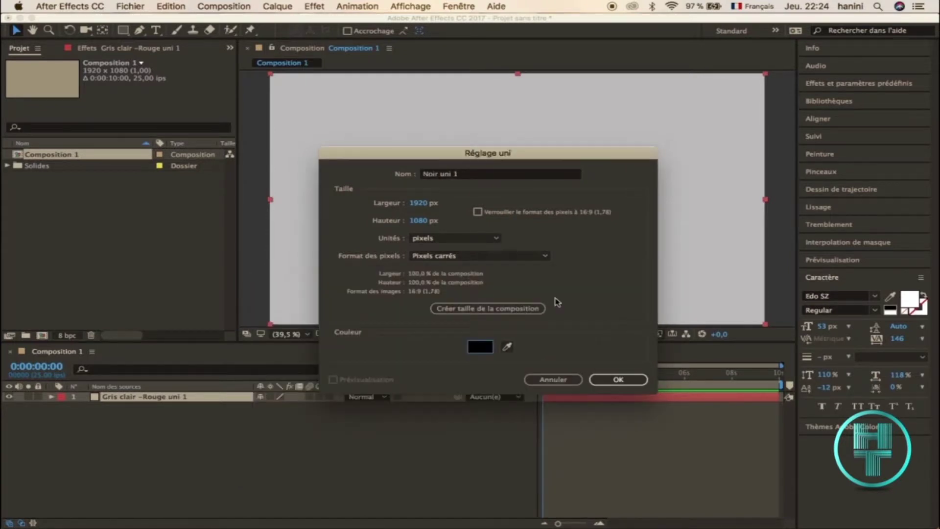
click(503, 309)
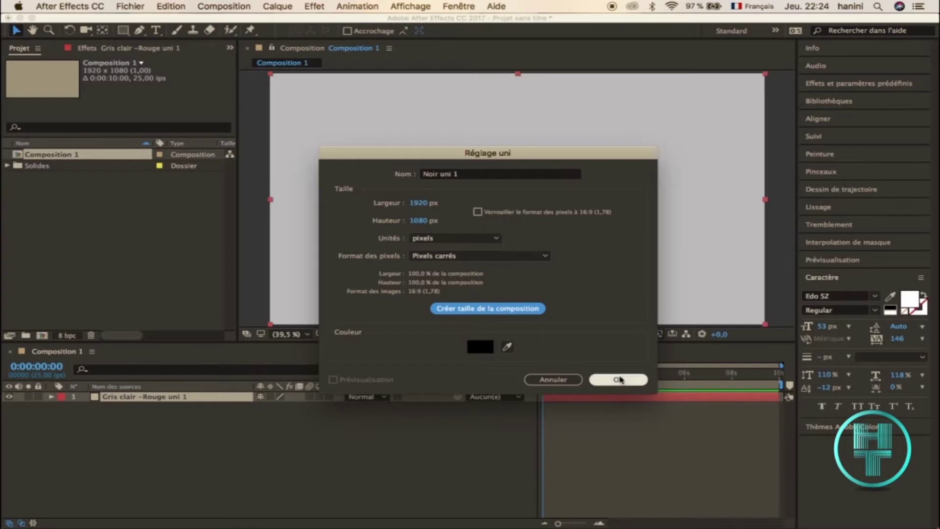
click(615, 380)
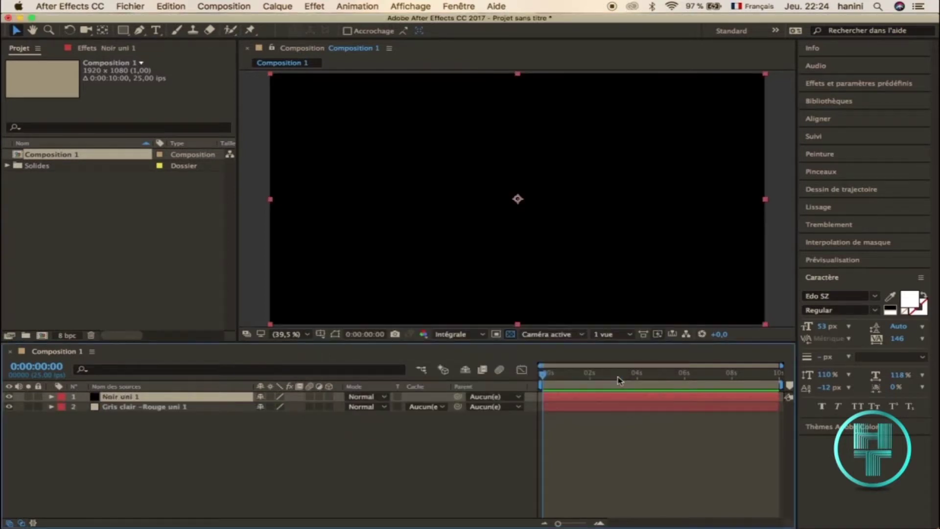
- Give the black solid a full-layer ellipse mask and reveal Masque 1's properties
click(125, 32)
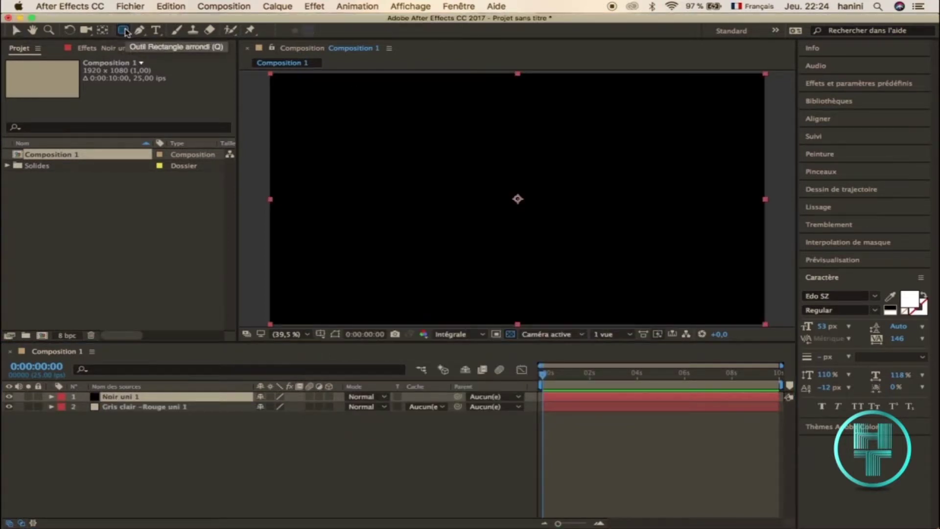
key(q)
double_click(123, 32)
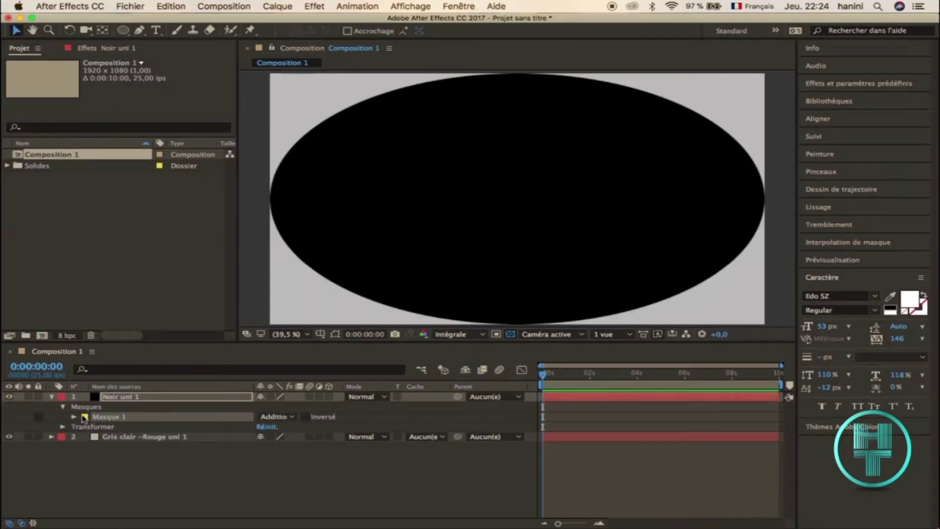
click(63, 407)
click(62, 407)
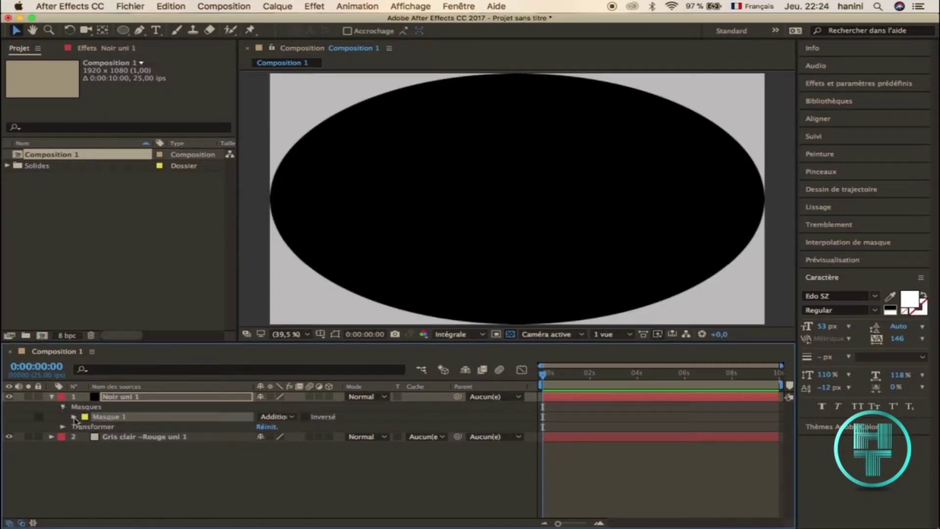
click(74, 417)
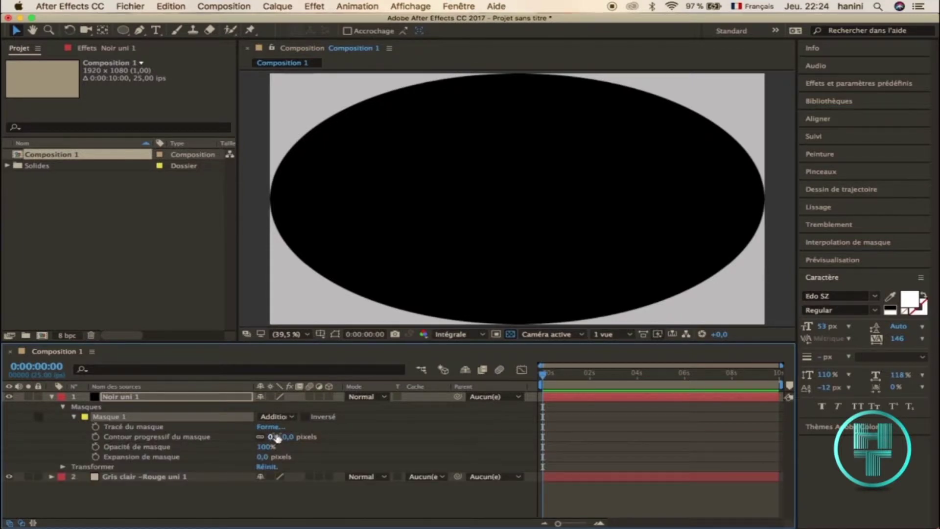
- Set the mask to Soustraire and feather it to 769 px for a soft vignette
drag(277, 441, 189, 431)
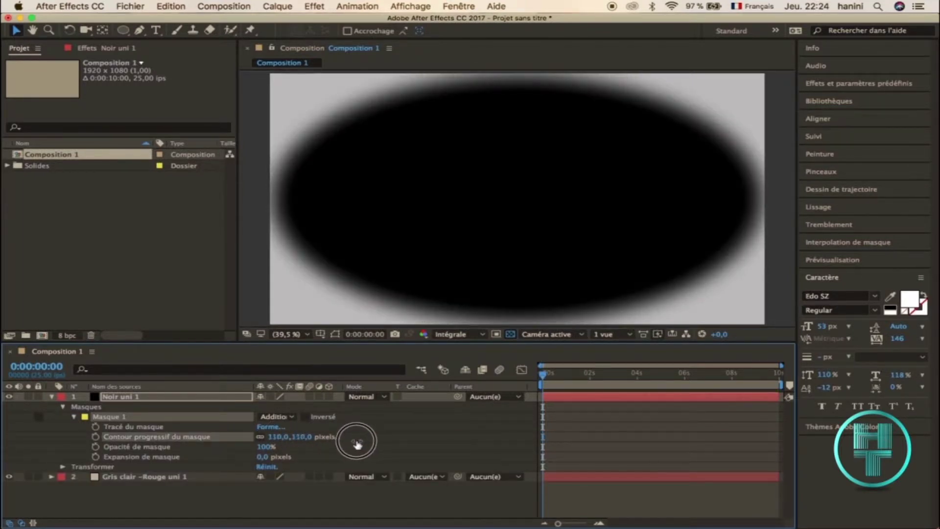
drag(330, 443, 443, 443)
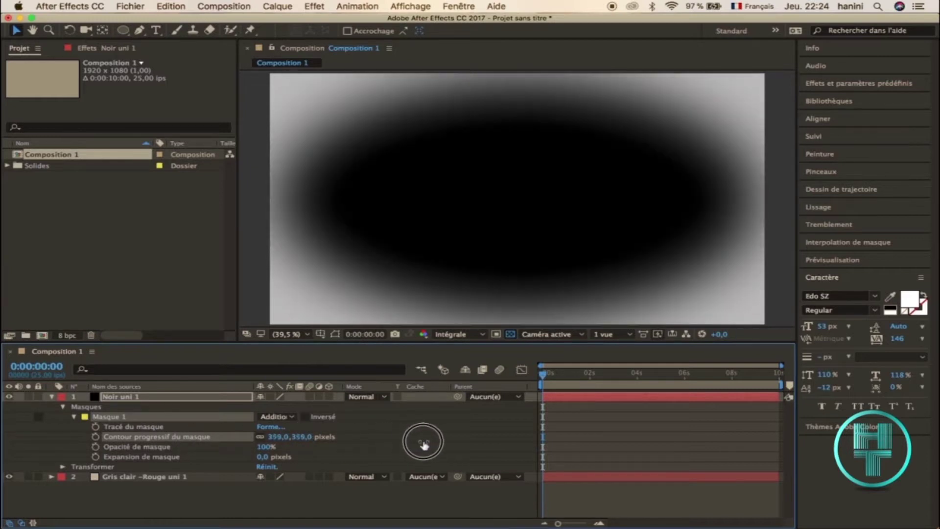
drag(351, 441, 432, 441)
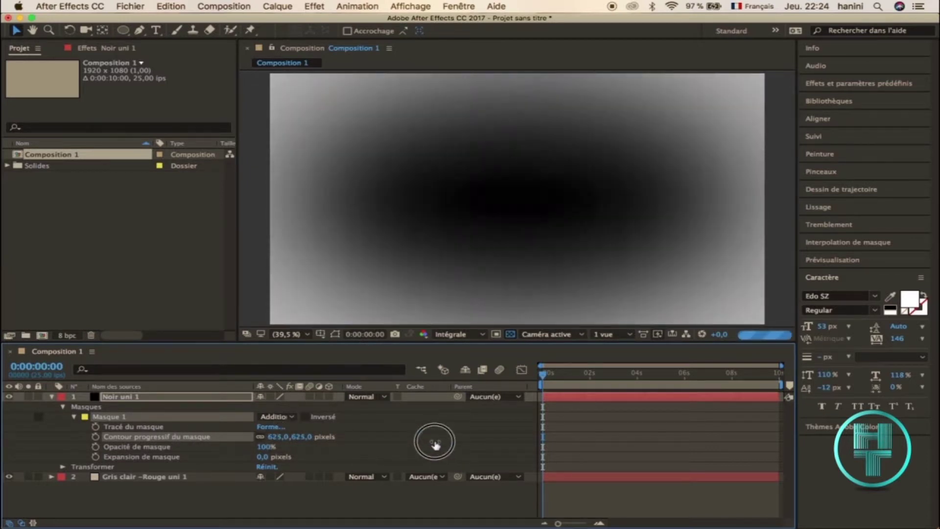
click(292, 417)
click(295, 451)
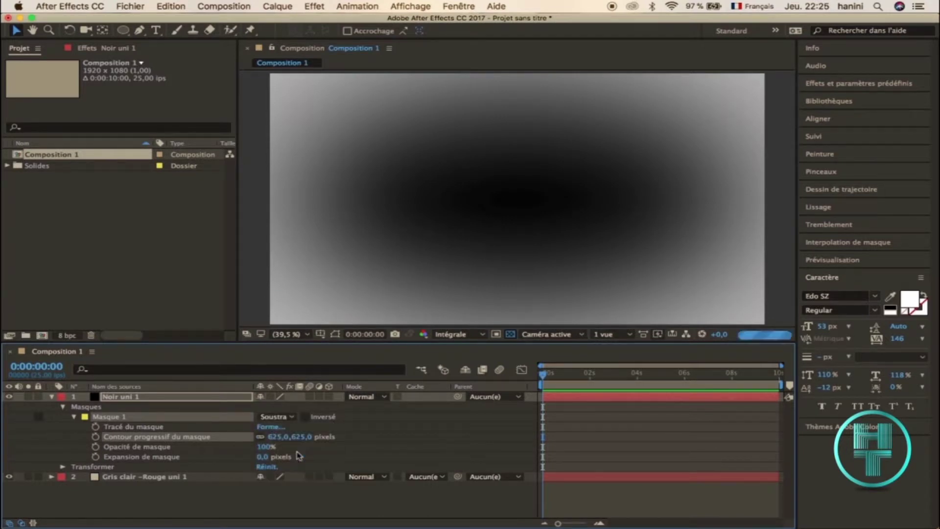
drag(295, 436, 397, 445)
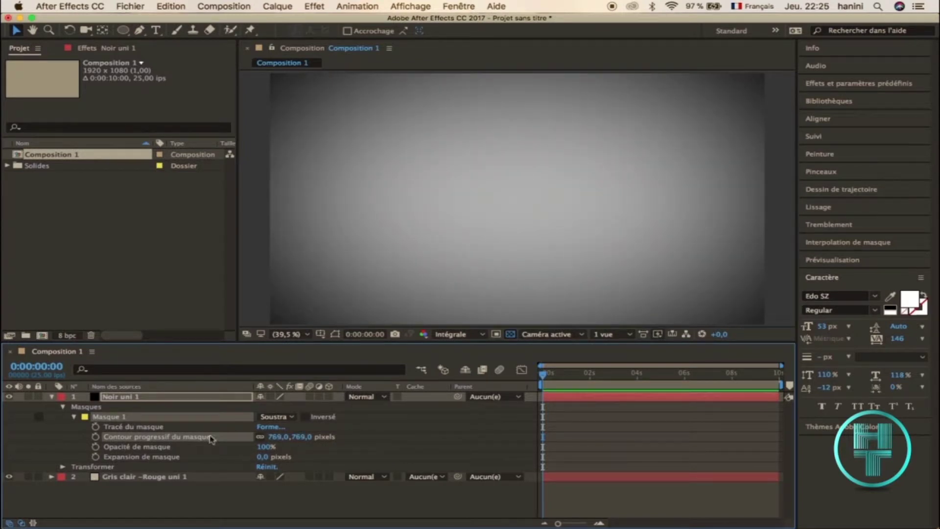
click(62, 408)
- Recolour the background solid near-white grey E4E2E2 via Réglage uni, and show layer names in the timeline
click(52, 397)
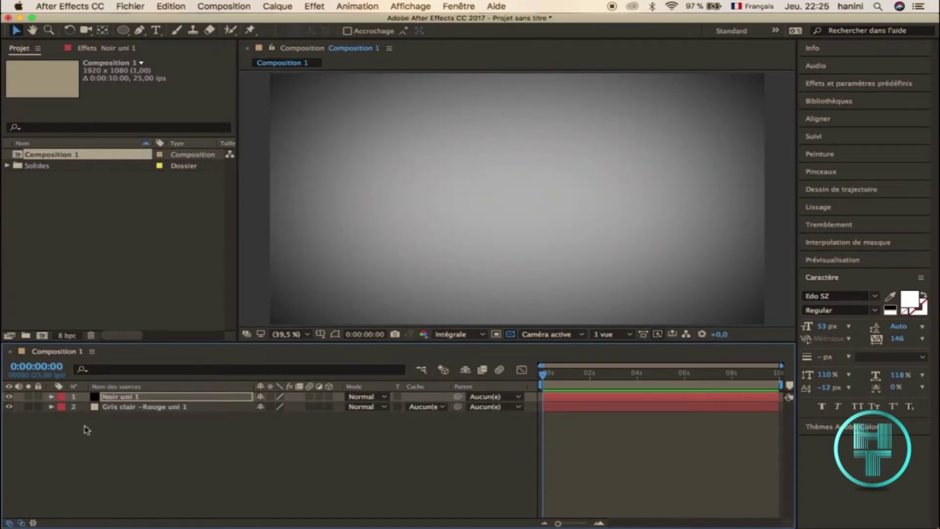
click(114, 408)
click(277, 6)
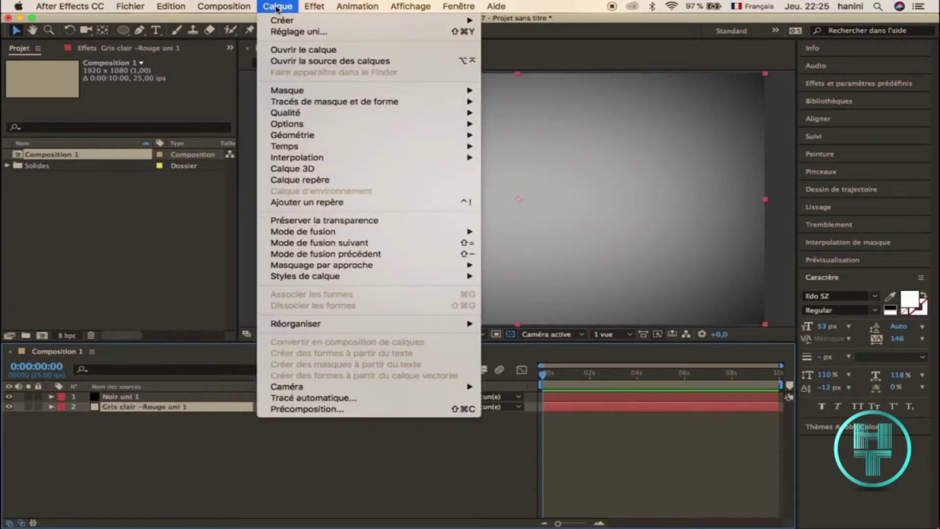
click(294, 33)
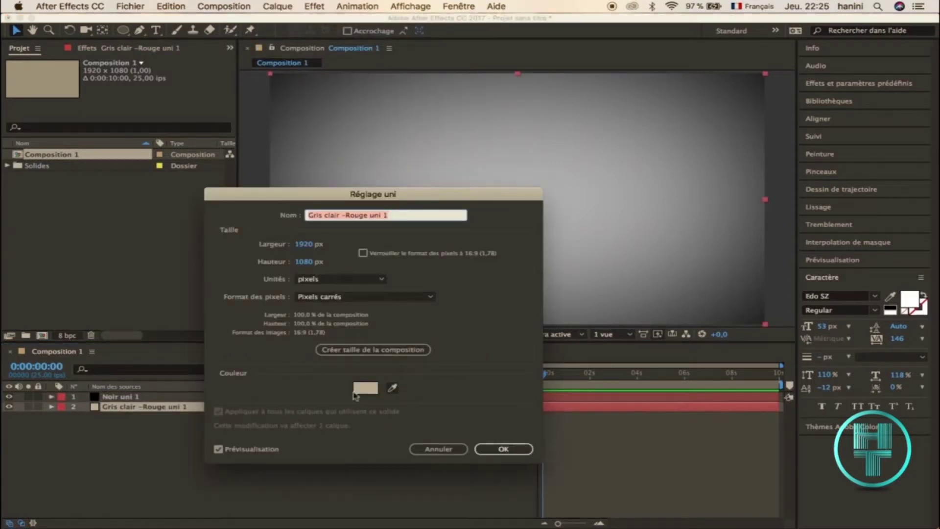
click(365, 388)
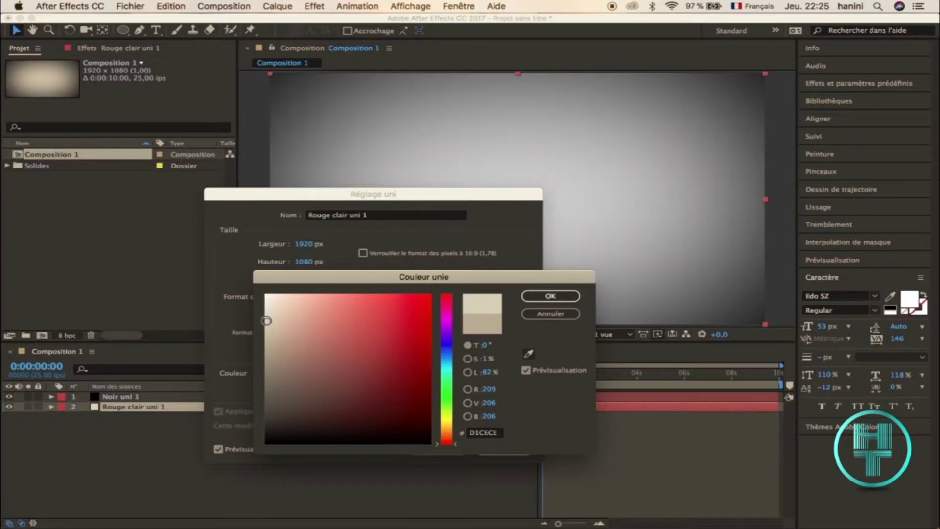
drag(265, 321, 282, 340)
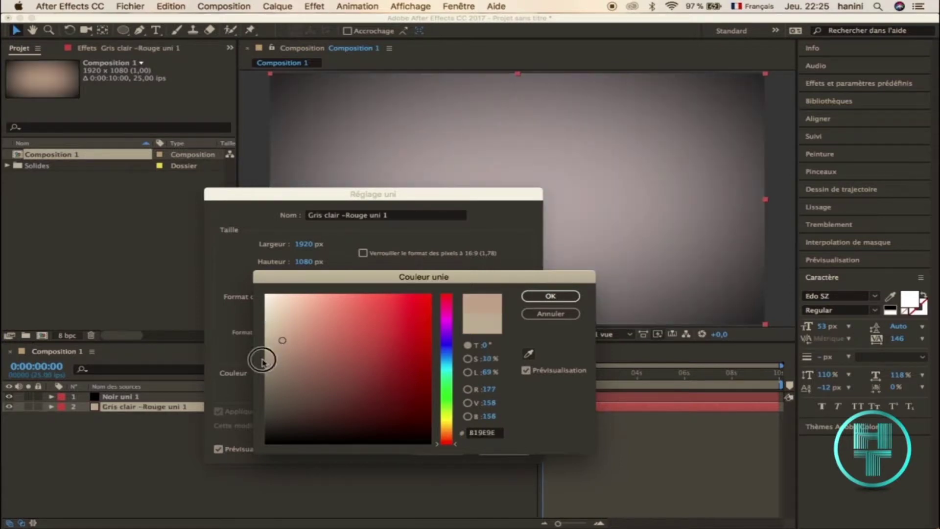
click(265, 309)
drag(265, 310, 267, 315)
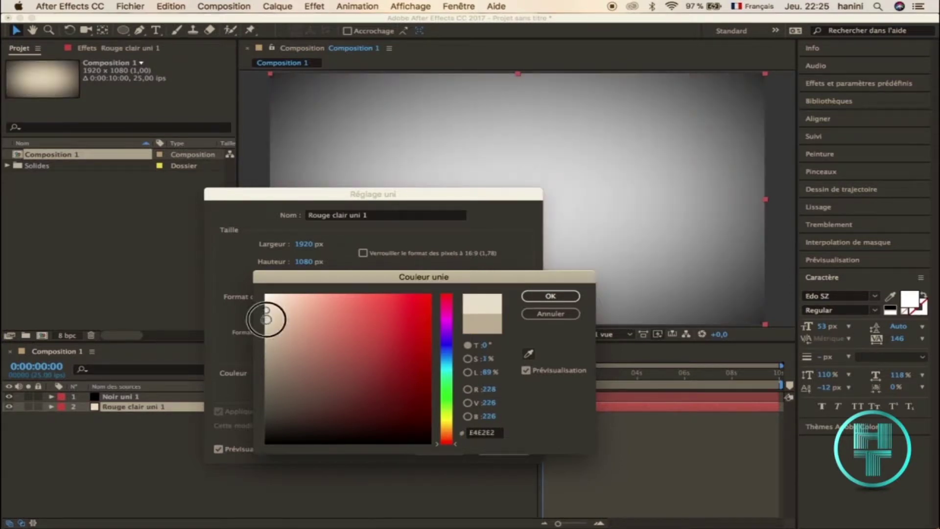
click(527, 294)
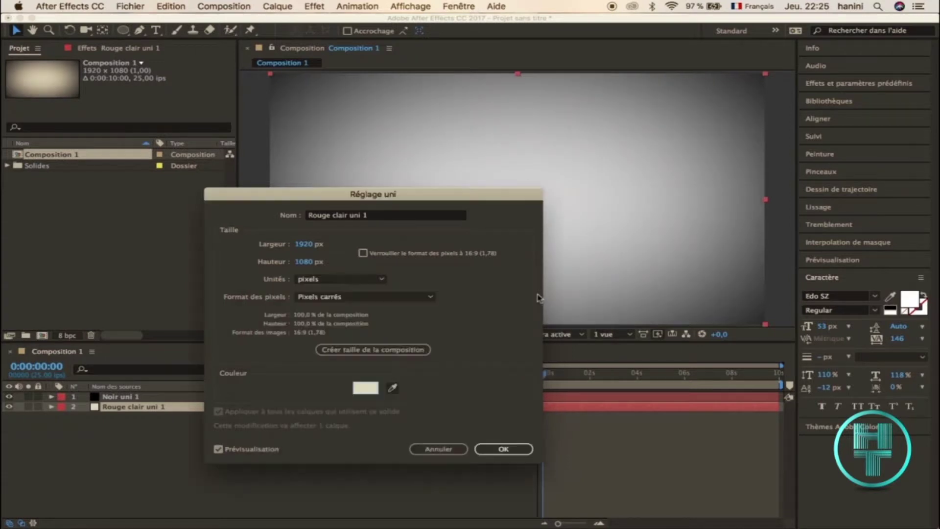
click(505, 444)
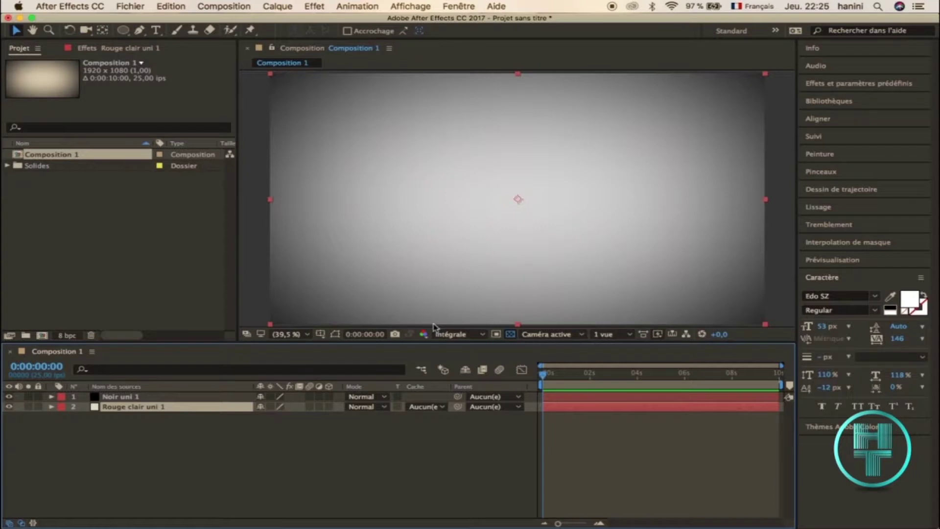
click(122, 386)
click(133, 397)
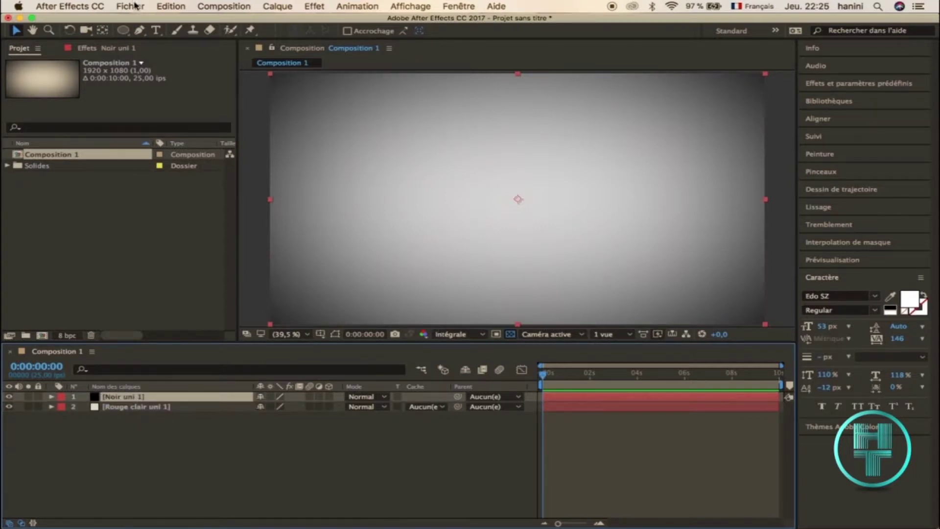
- Type HANINI as a text layer, sized 291 px with tracking 171
click(156, 30)
click(425, 180)
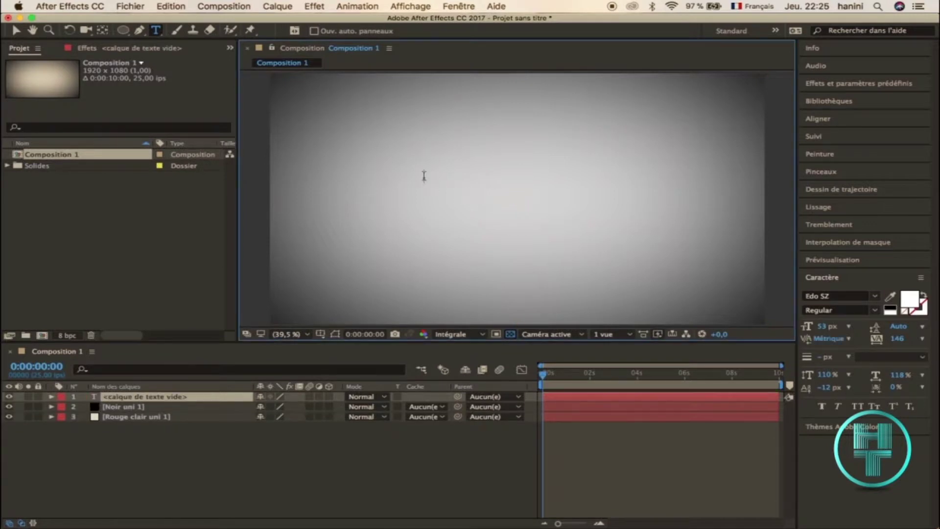
text(HANINI)
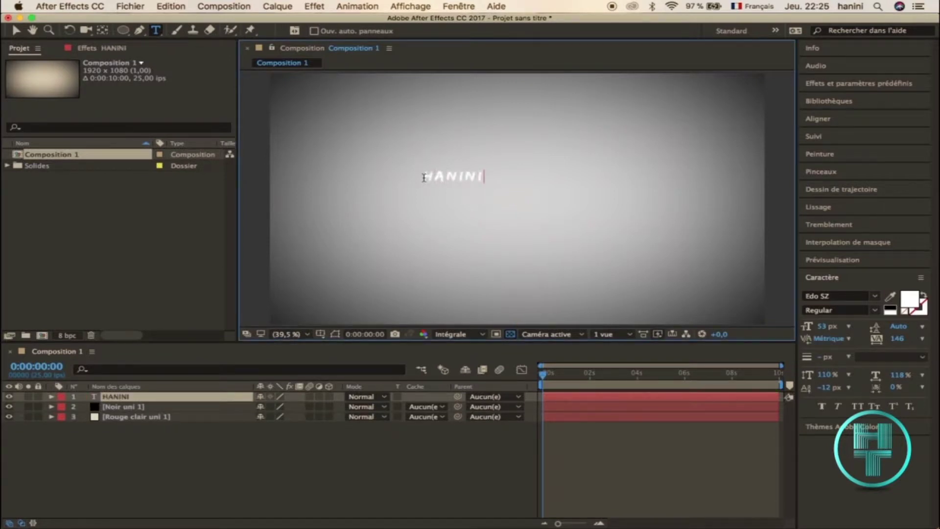
key(shift+Left)
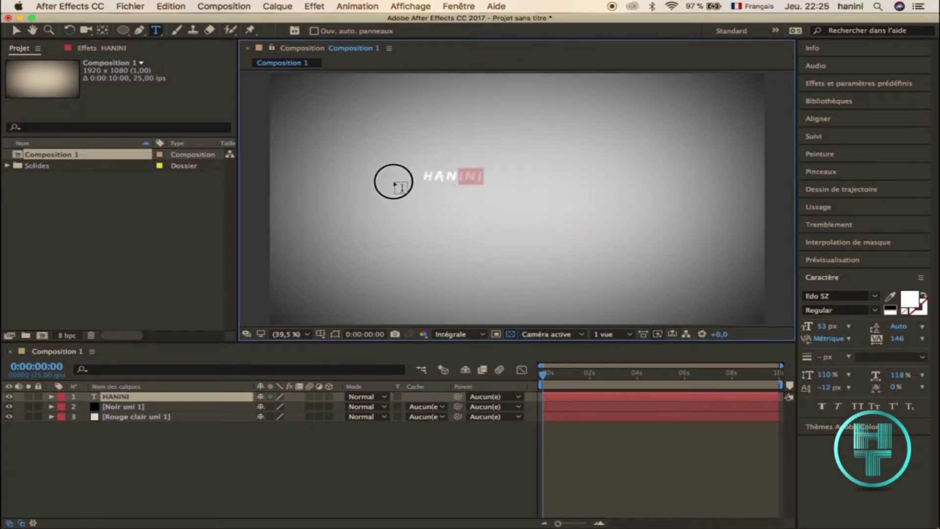
drag(420, 181, 417, 177)
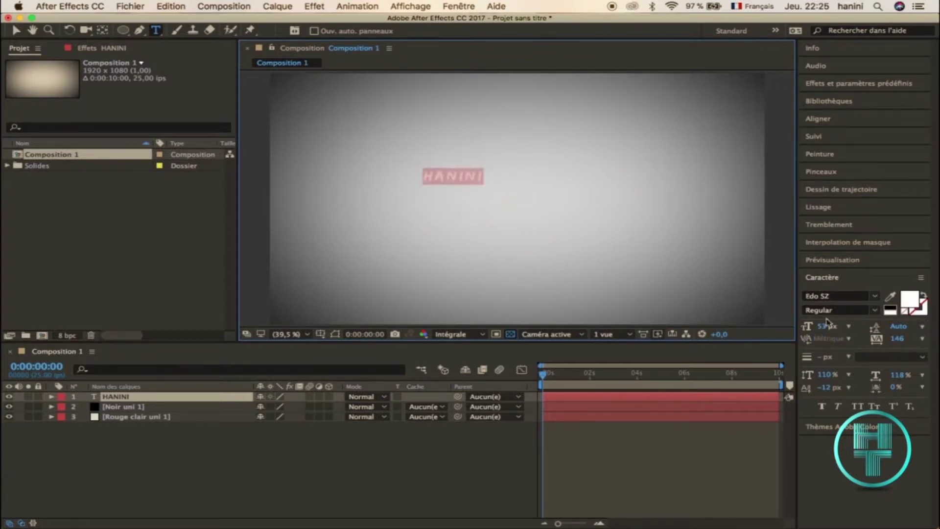
click(830, 282)
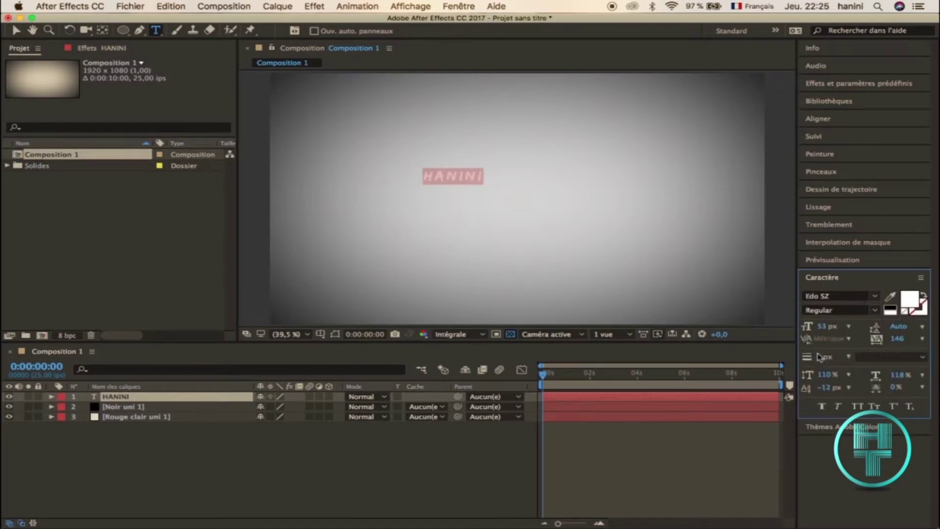
drag(827, 326, 936, 325)
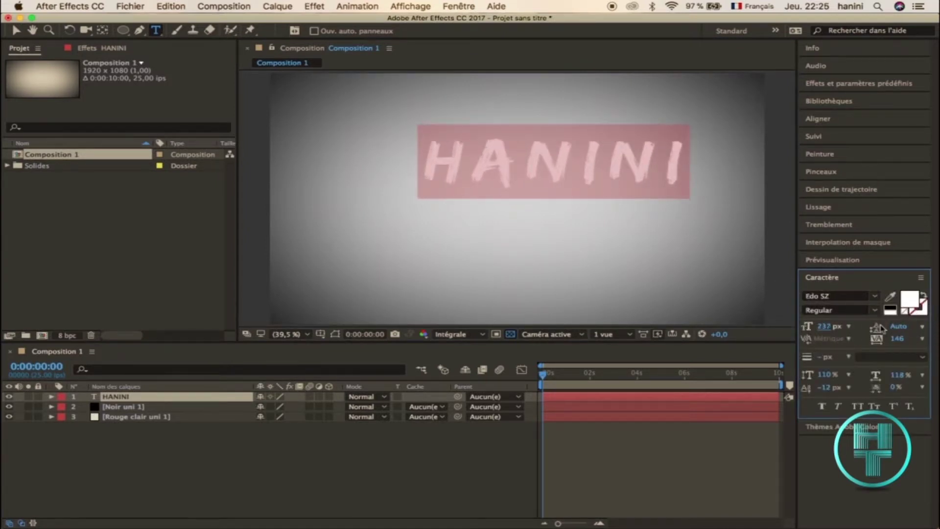
mouse_move(876, 341)
mouse_down()
mouse_move(934, 338)
mouse_move(912, 338)
mouse_up()
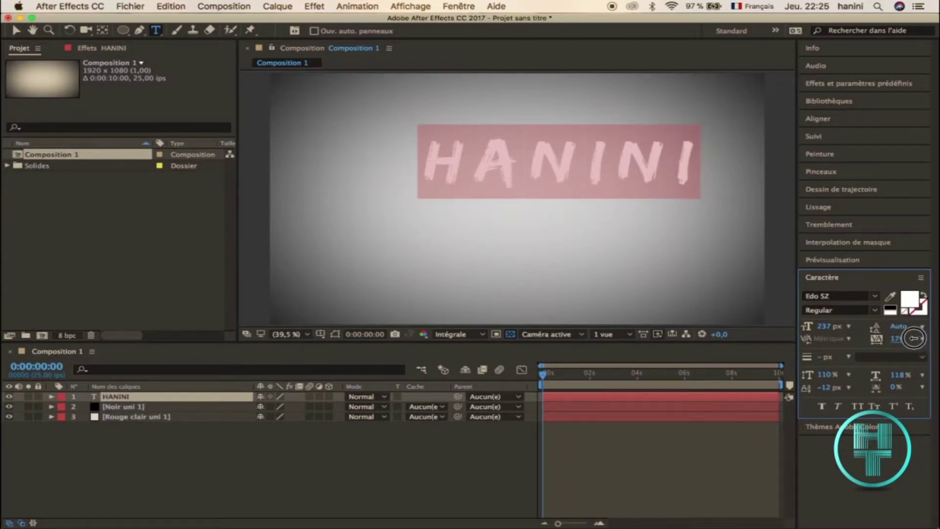
drag(823, 326, 867, 335)
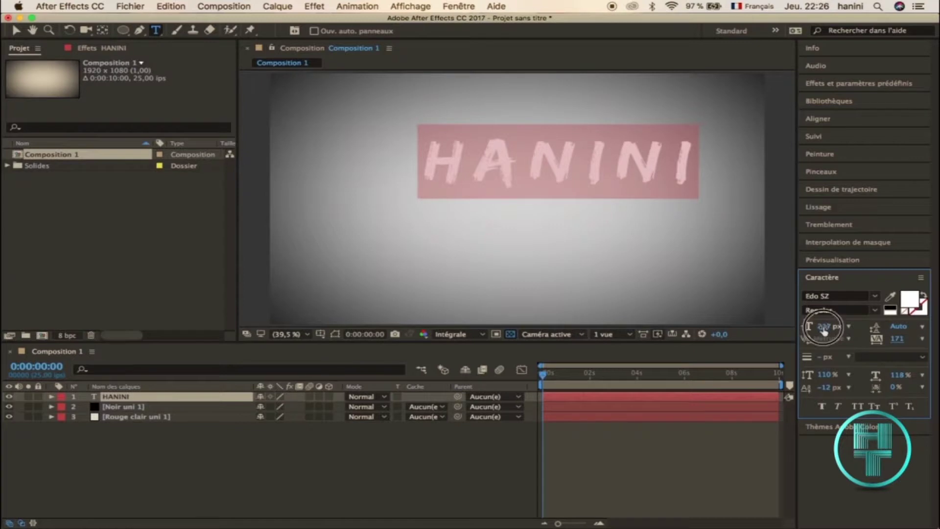
- Centre the HANINI text horizontally and vertically in the composition
click(819, 118)
click(832, 160)
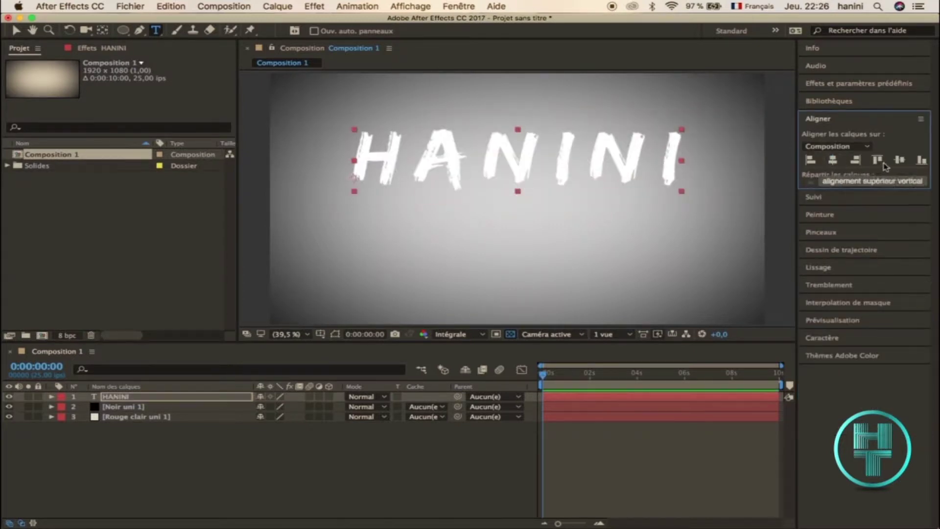
click(899, 162)
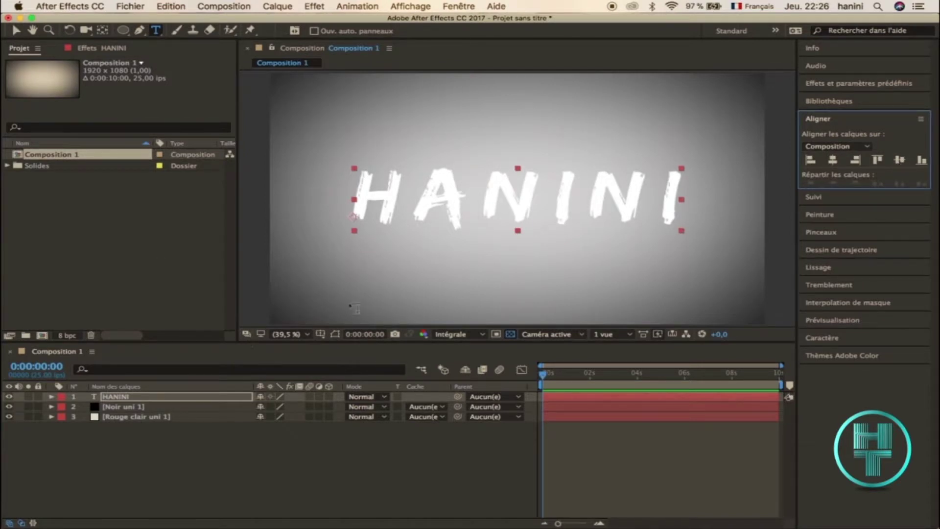
click(117, 397)
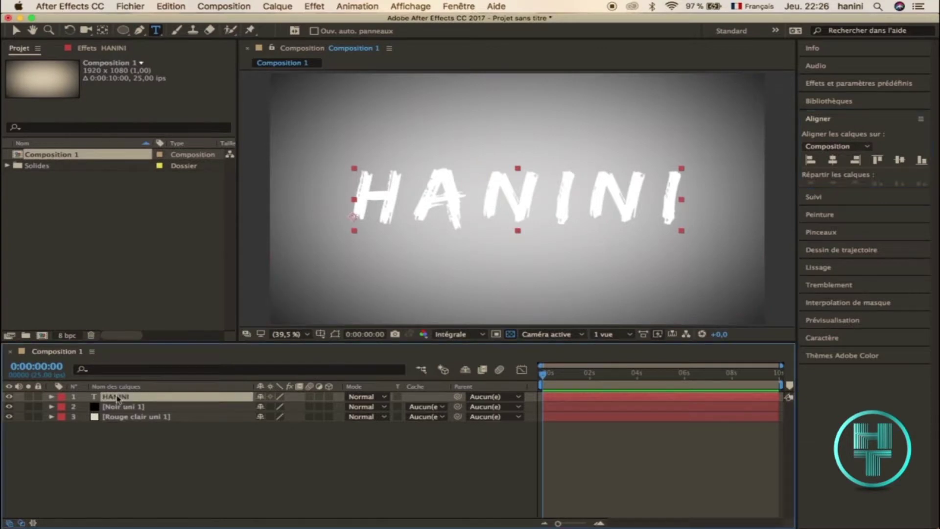
click(135, 443)
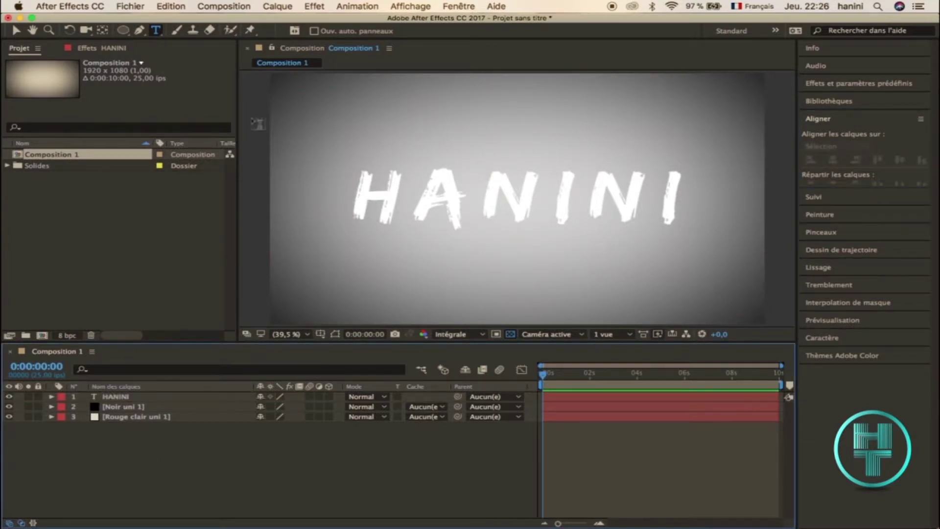
- Start a Pen shape path down the H's left stem with a teal 50 px stroke
click(139, 30)
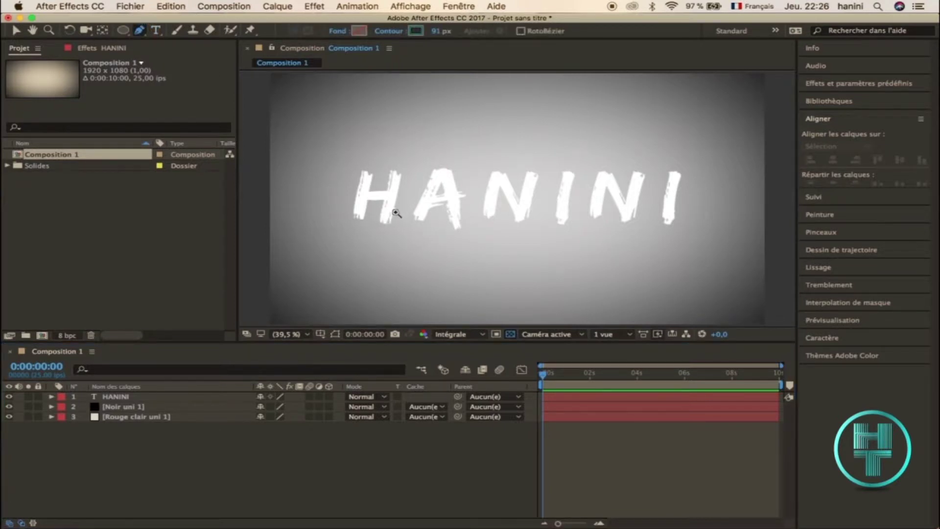
scroll(411, 205, up, 3)
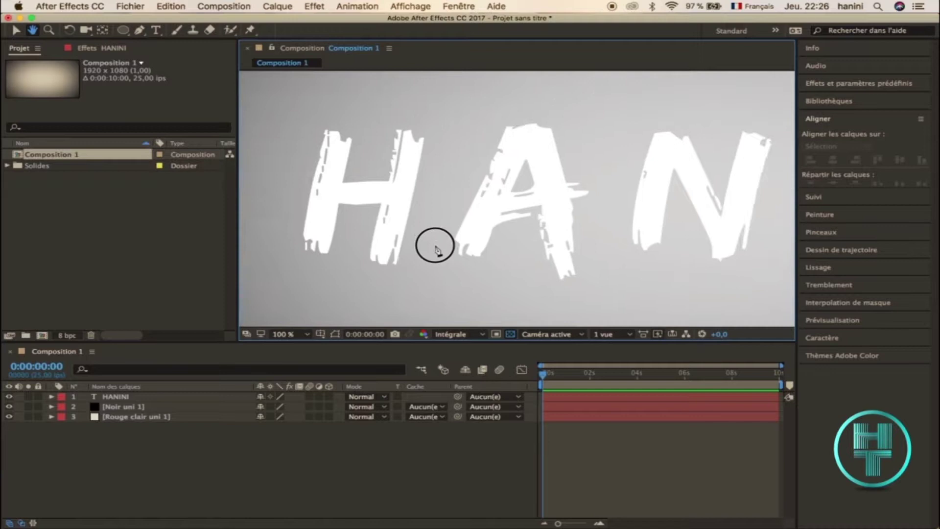
drag(435, 248, 429, 251)
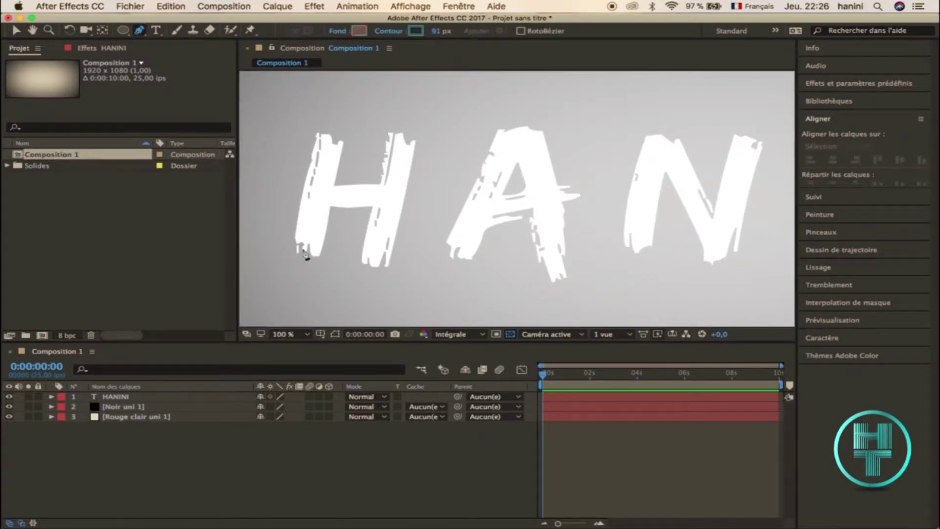
click(332, 141)
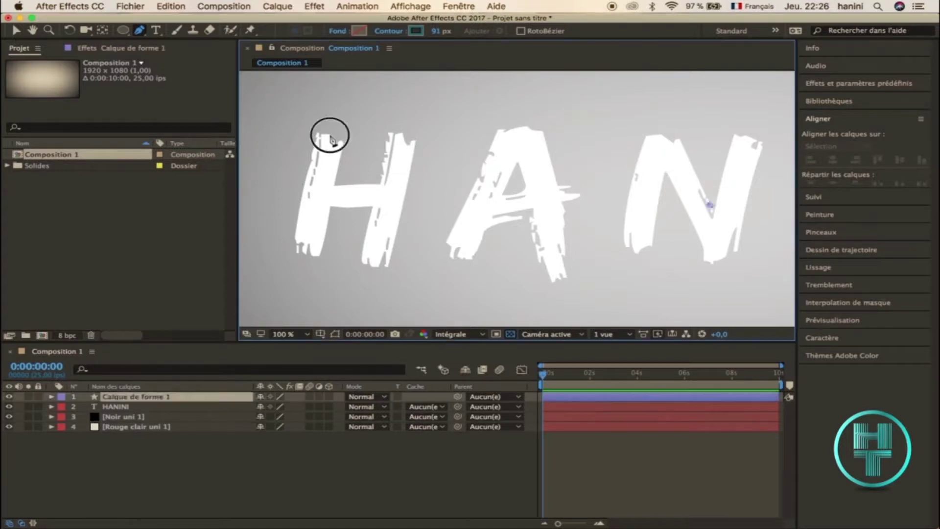
drag(332, 137, 357, 145)
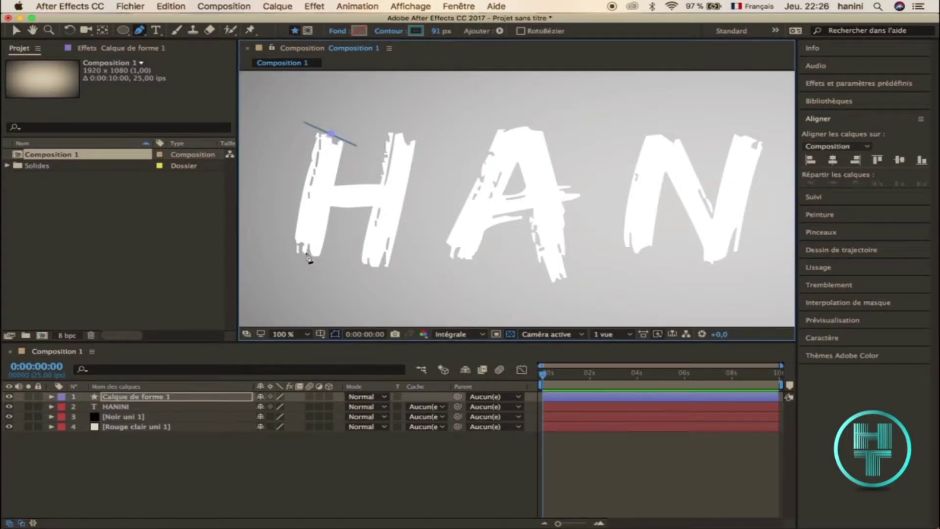
click(306, 252)
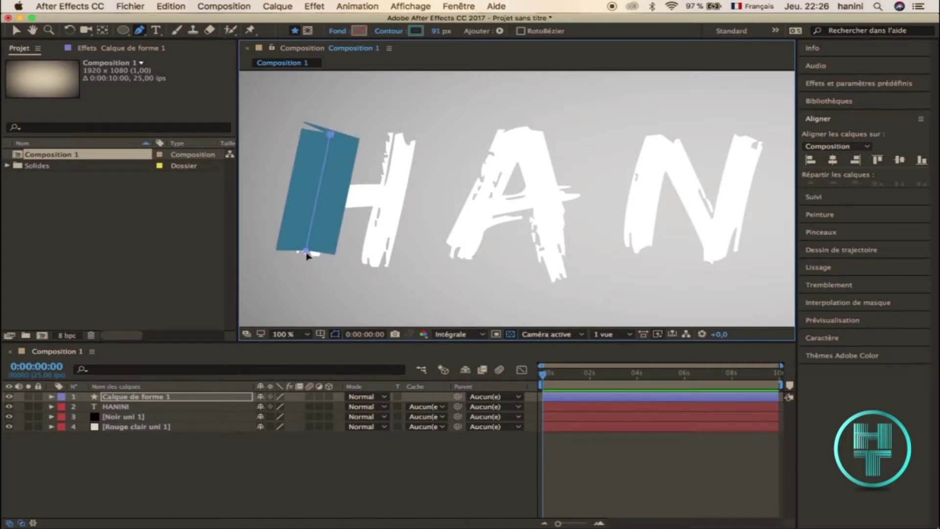
alt+click(358, 31)
click(417, 31)
click(551, 296)
drag(437, 31, 414, 40)
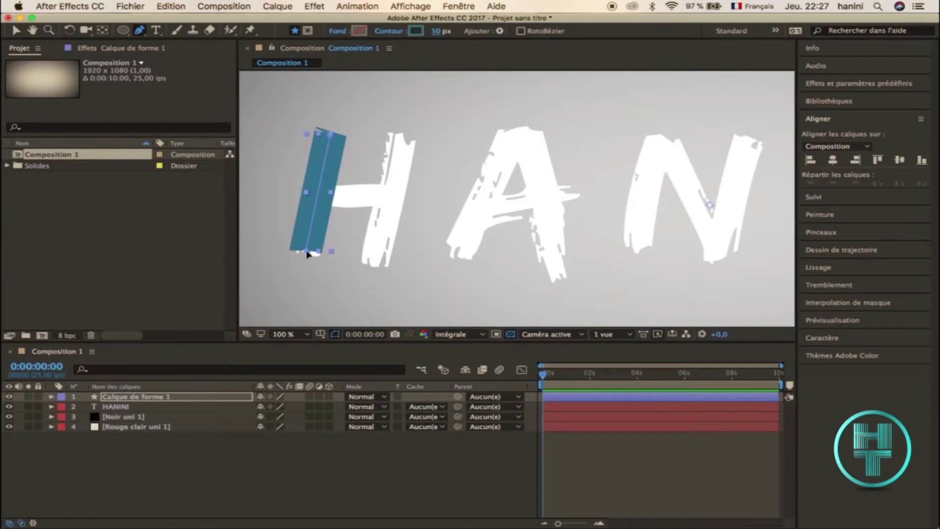
- Continue the path across the H's crossbar, along its right stem, and toward the A
drag(307, 251, 306, 256)
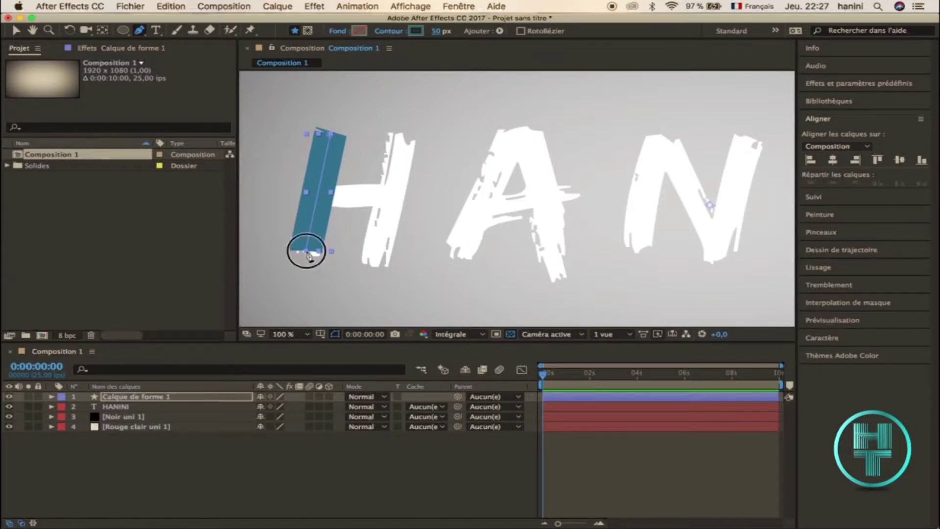
click(315, 196)
click(393, 198)
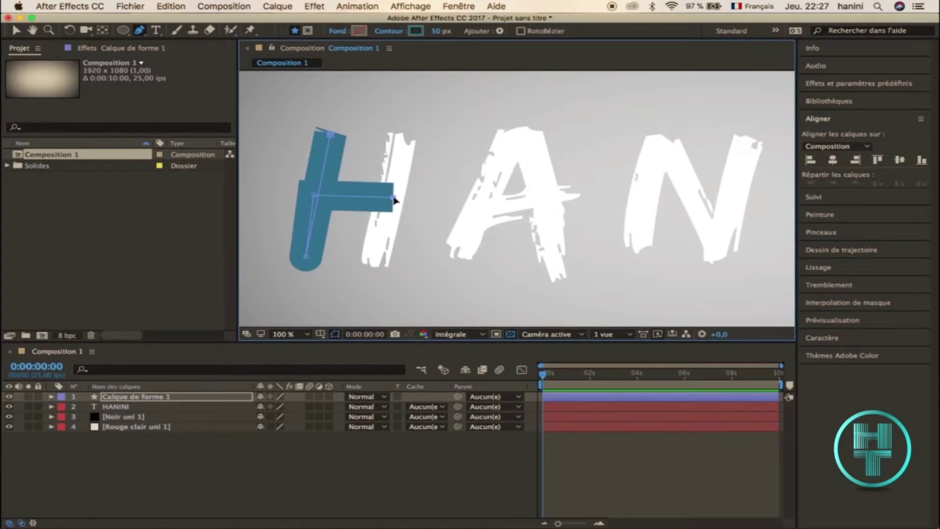
click(402, 132)
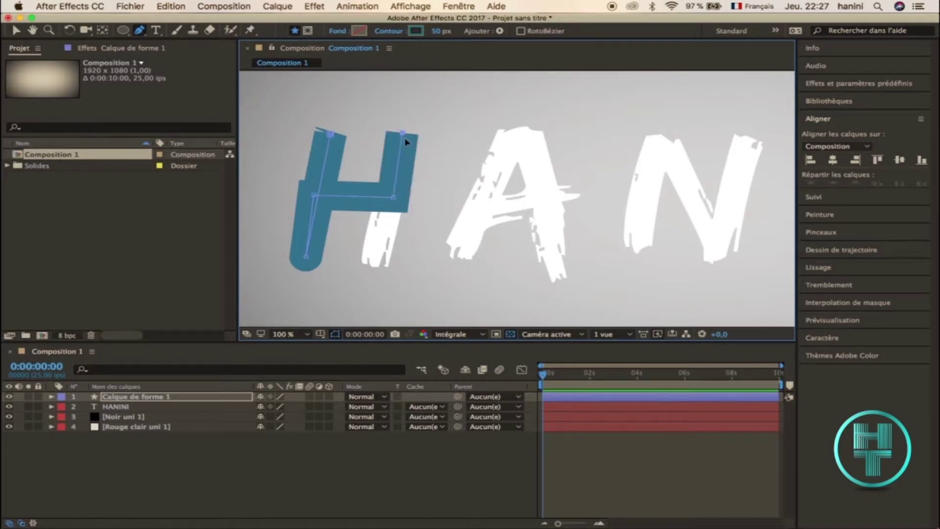
click(374, 267)
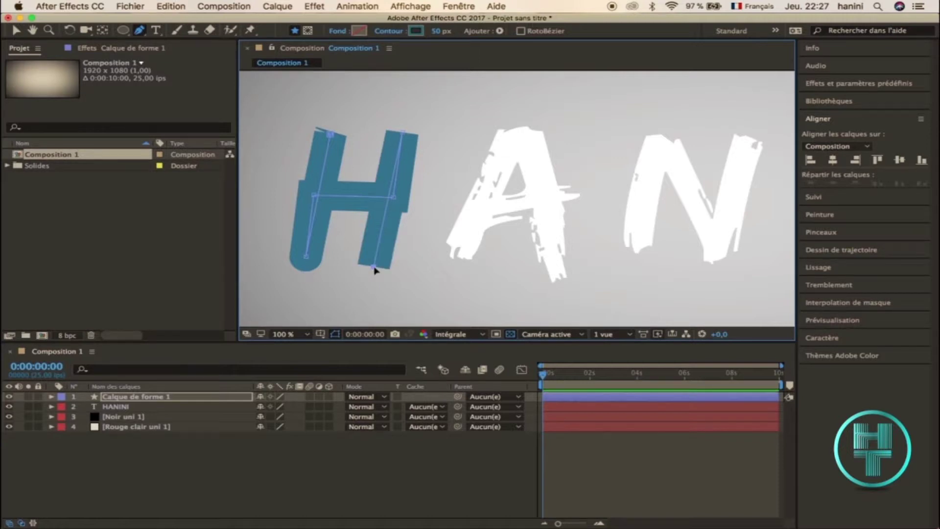
click(456, 258)
- Extend the path over the A and up the N, then bend the N segment
click(525, 134)
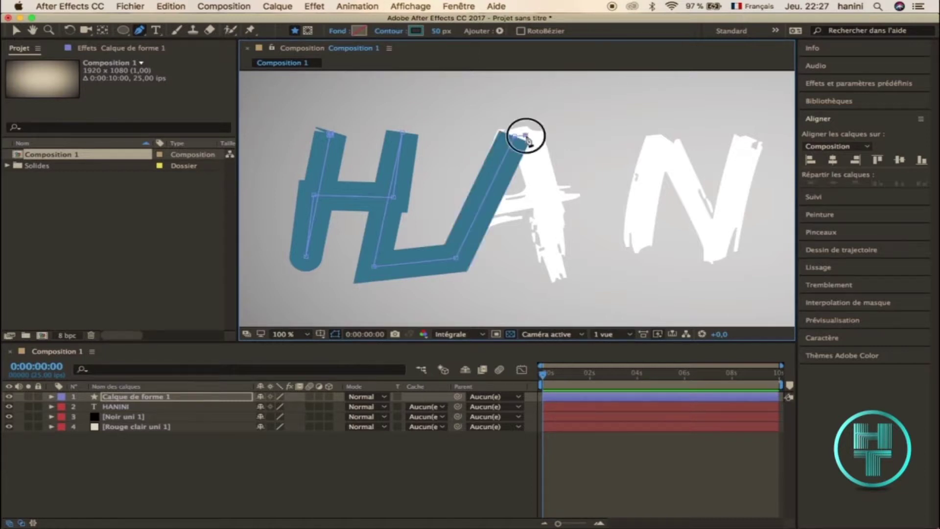
click(562, 276)
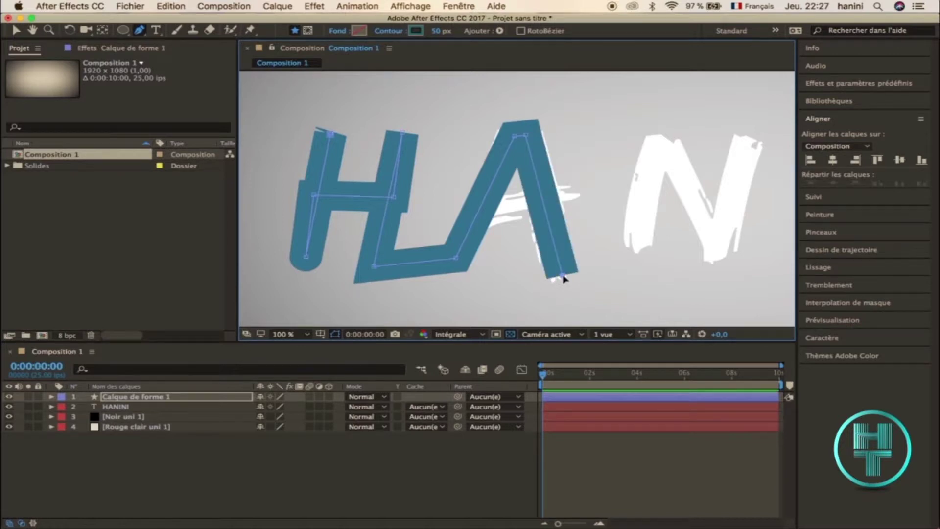
click(472, 212)
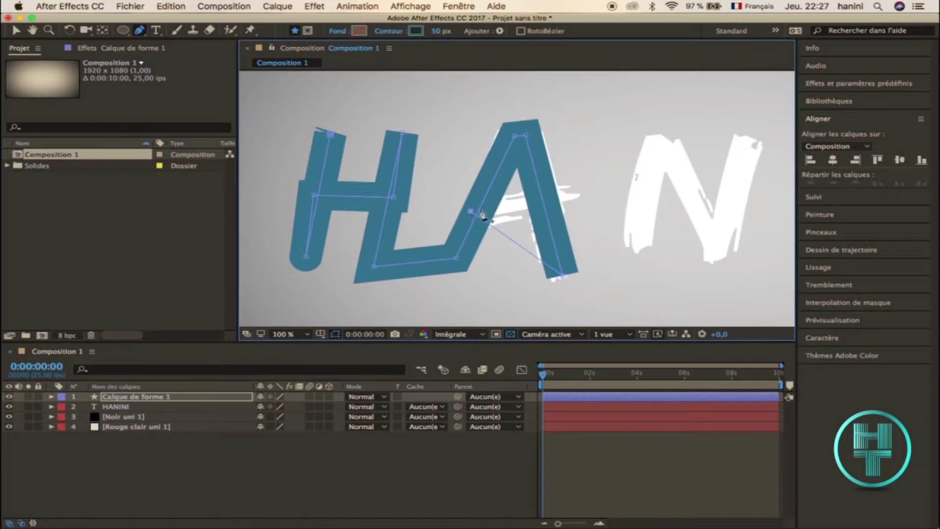
click(575, 191)
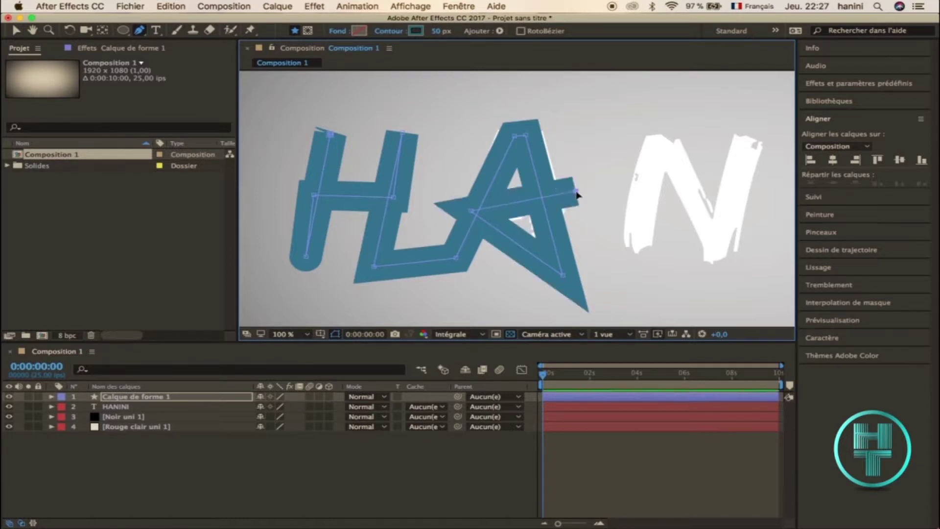
click(638, 252)
click(660, 137)
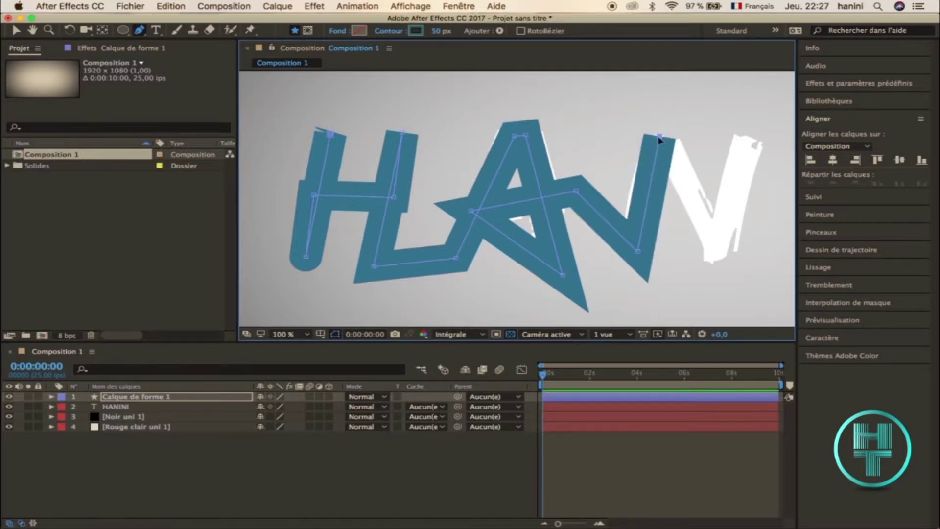
click(659, 139)
drag(654, 177, 634, 209)
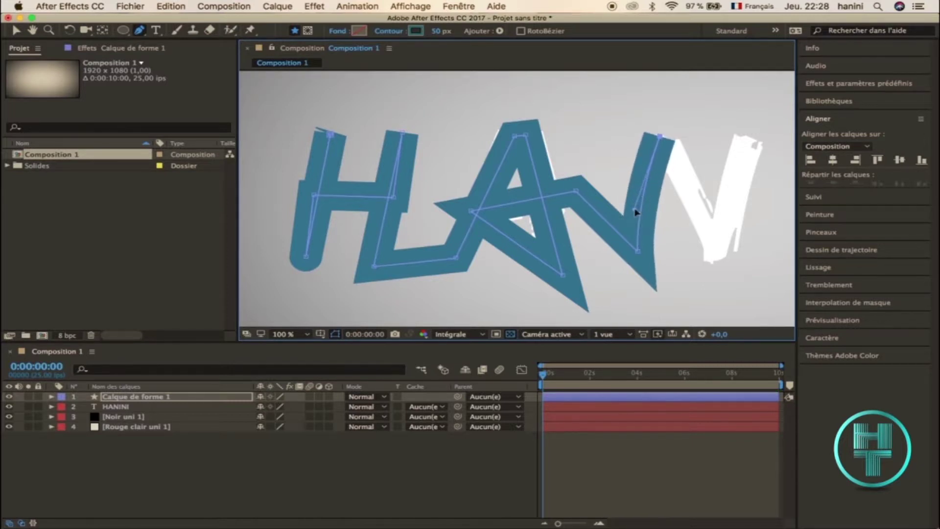
- Extend and curve the teal path down the N's last stroke, fitting the end vertex
click(660, 137)
drag(660, 137, 663, 135)
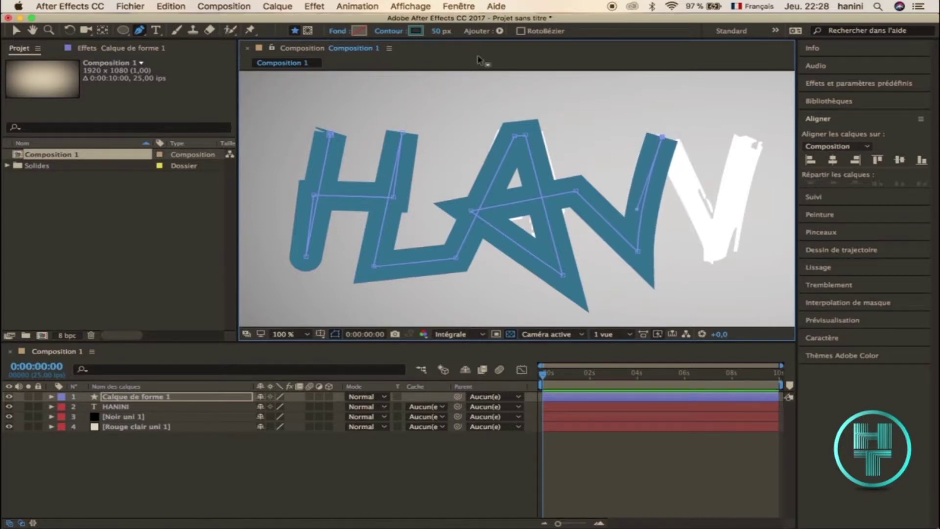
click(720, 258)
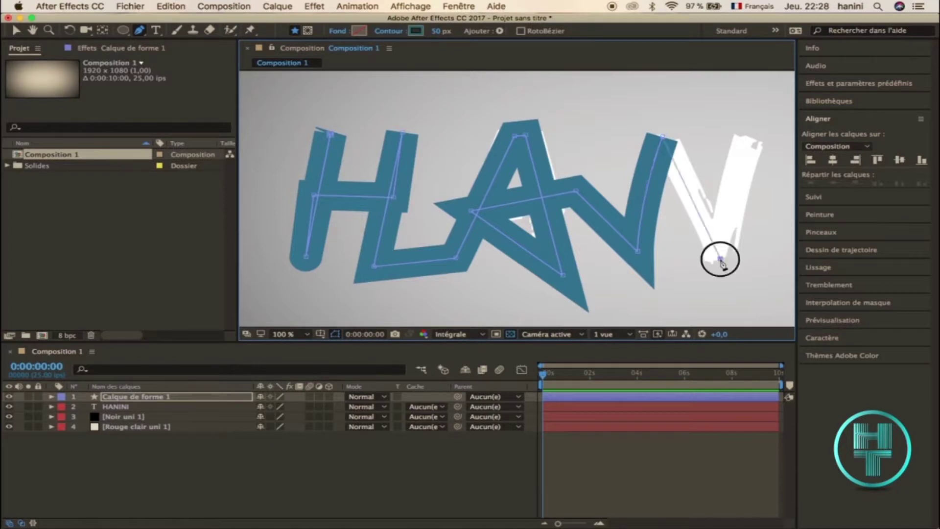
mouse_move(723, 264)
mouse_down()
mouse_move(721, 280)
mouse_move(721, 266)
mouse_up()
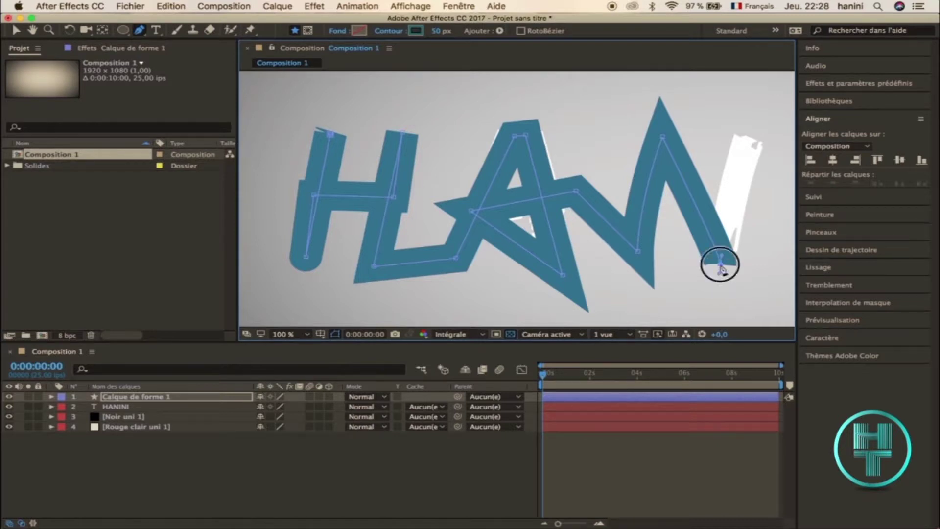
click(721, 267)
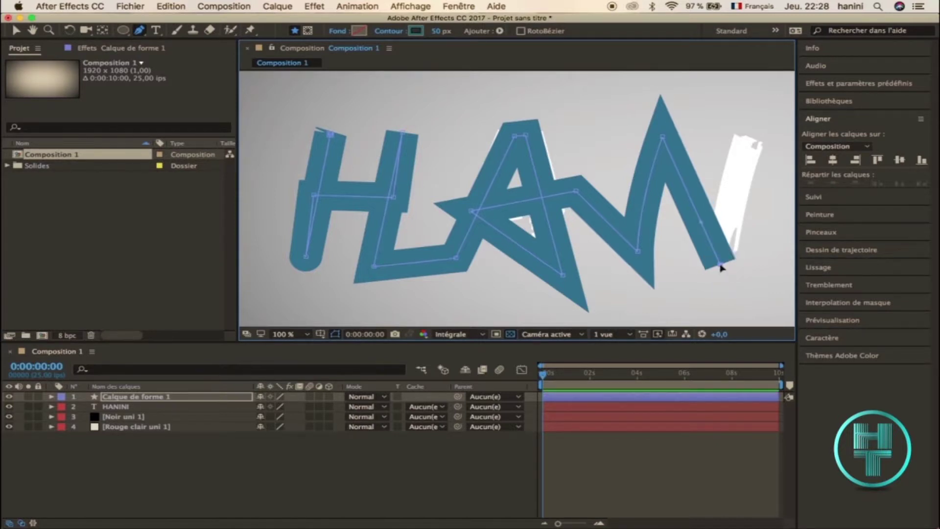
drag(701, 225, 698, 221)
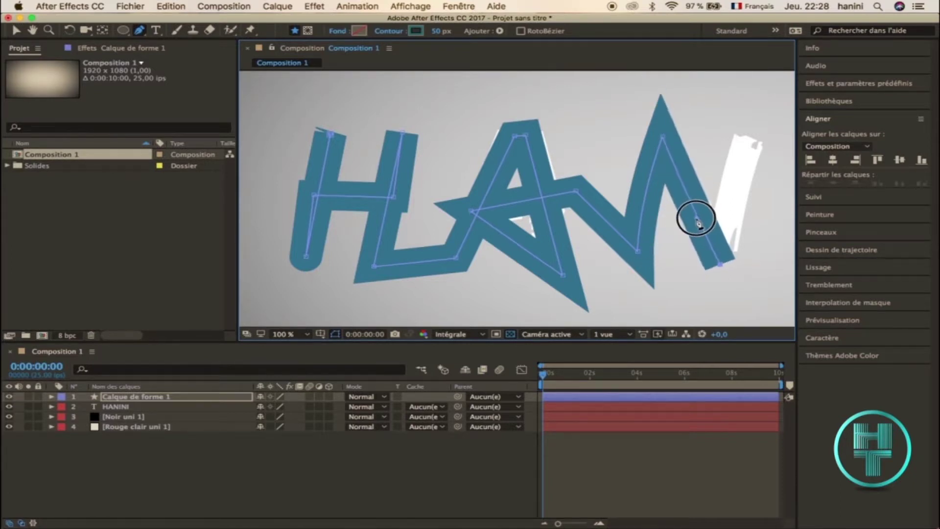
drag(721, 267, 724, 267)
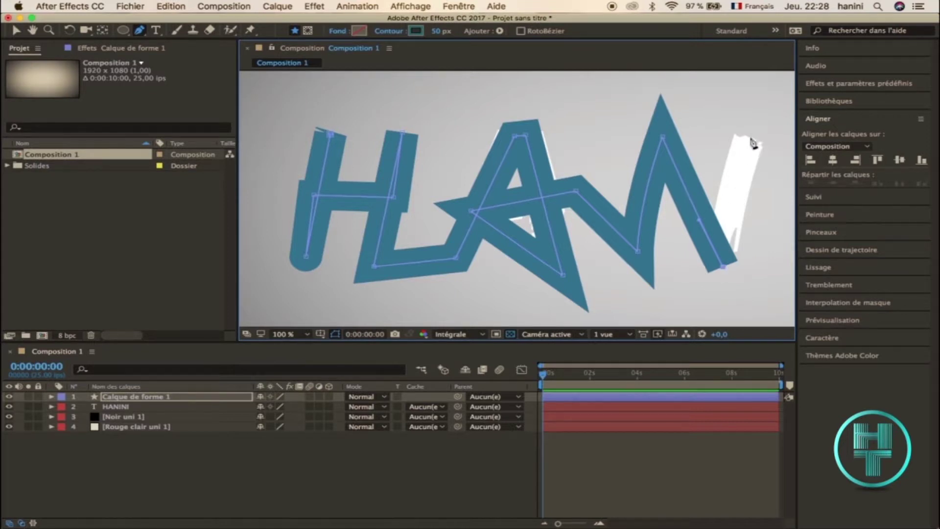
- Pan to the remaining letters and run the path over and down the I
mouse_move(752, 139)
mouse_down()
mouse_move(778, 81)
mouse_move(770, 100)
mouse_up()
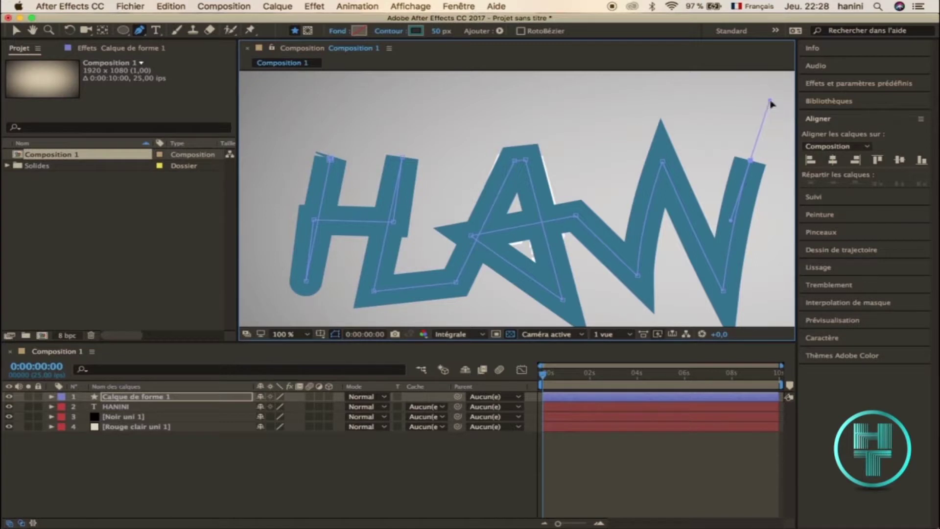
drag(682, 189, 495, 161)
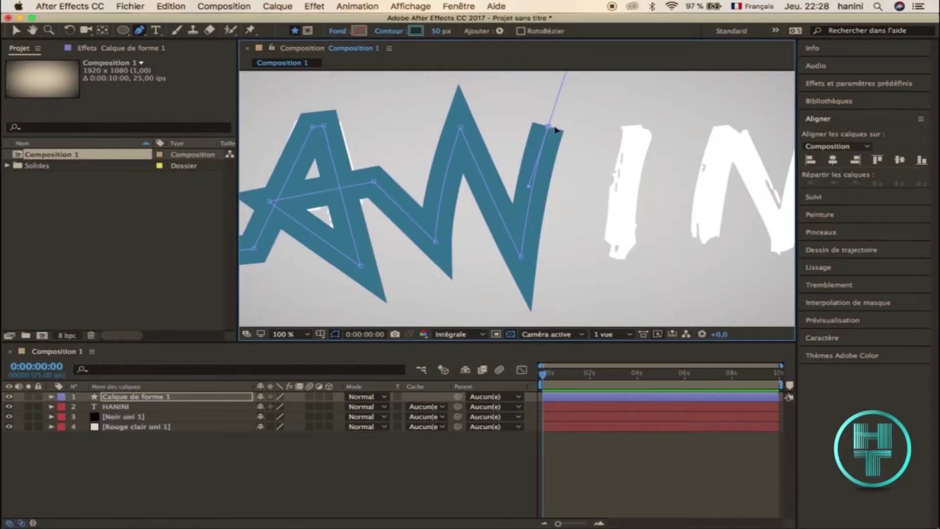
click(638, 124)
click(617, 258)
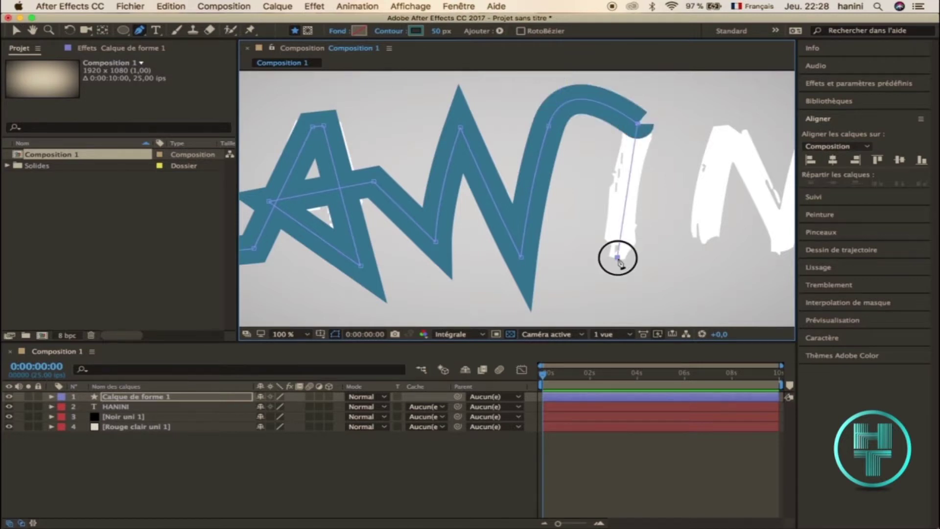
scroll(618, 258, right, 10)
- Trace the path up, across and down the second N, reaching toward the final I
click(468, 233)
mouse_move(489, 123)
mouse_down()
mouse_move(520, 90)
mouse_move(496, 123)
mouse_up()
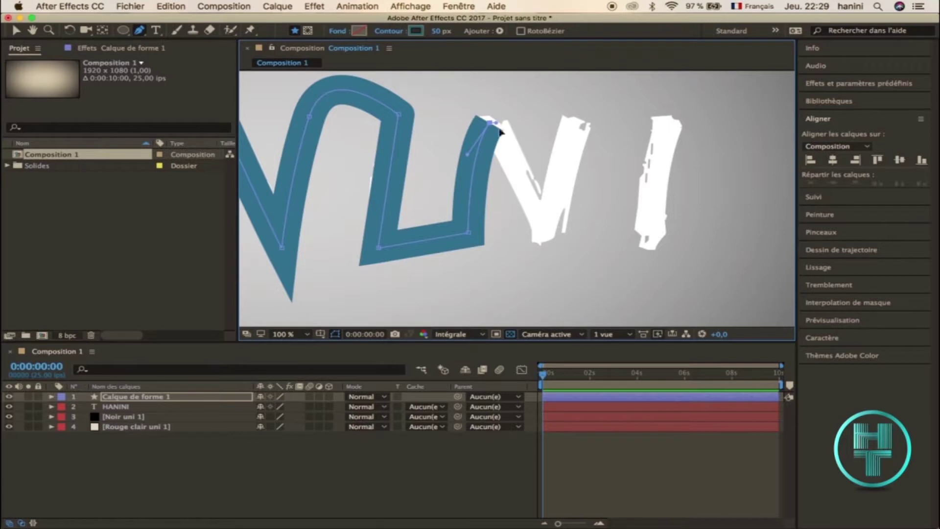
click(548, 241)
drag(548, 245, 556, 210)
click(579, 118)
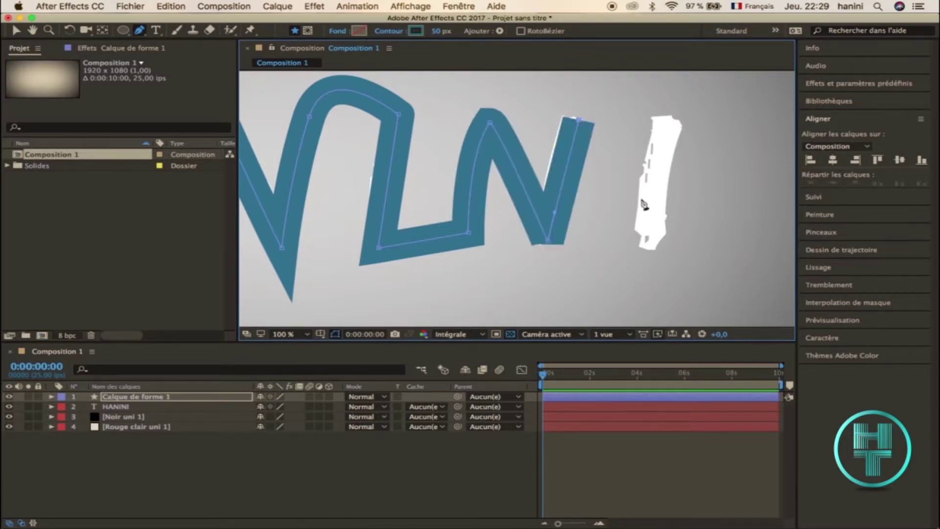
click(670, 119)
click(662, 273)
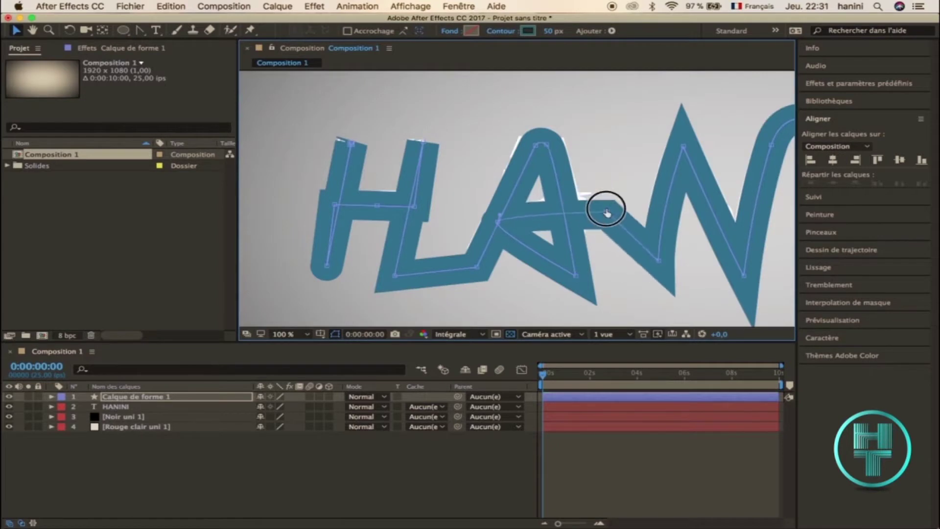
- Reshape the vertices at the A's top and right leg with the Selection tool
drag(606, 213, 595, 200)
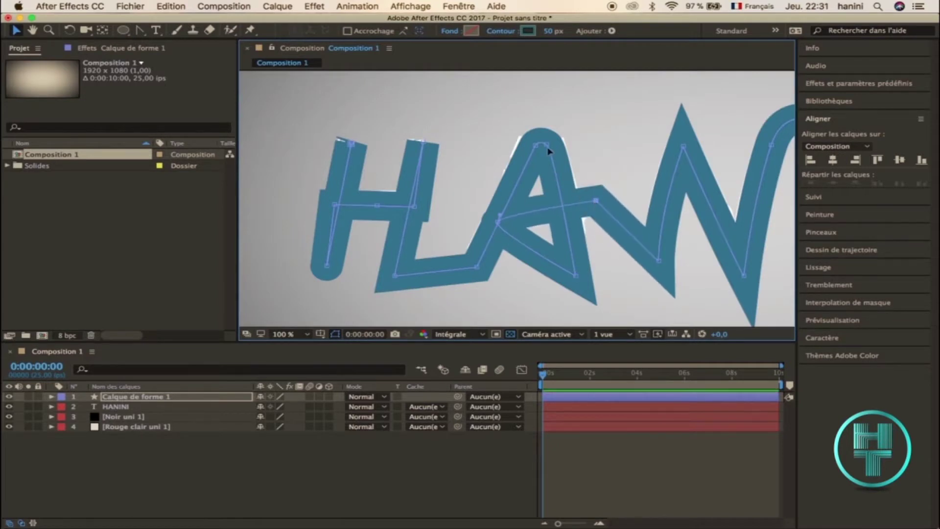
click(549, 147)
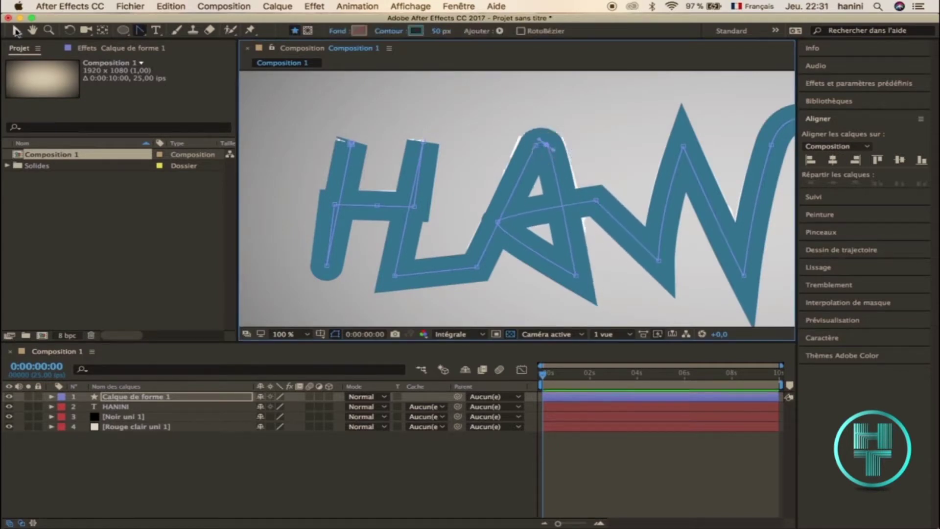
click(561, 192)
click(535, 147)
click(352, 147)
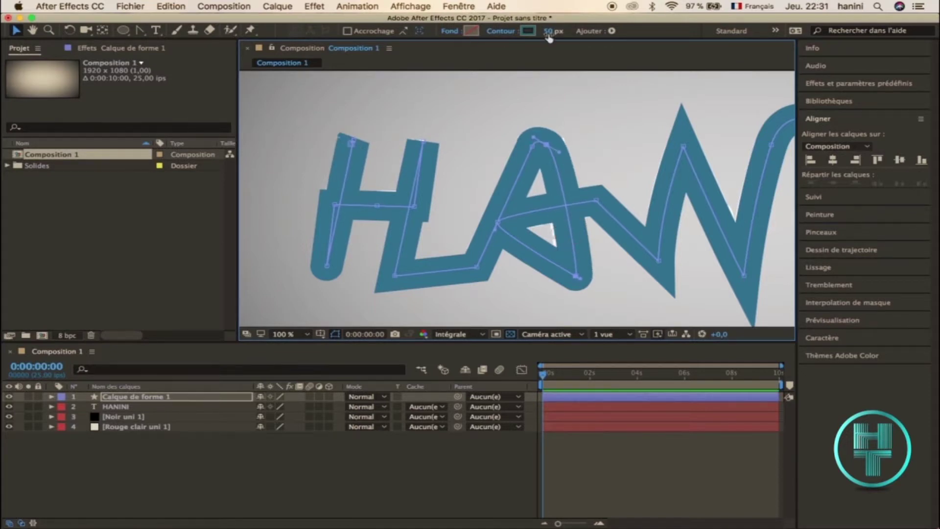
- Thicken the stroke from 50 px to 61 px and hide the path outlines
drag(552, 32, 560, 38)
key(h)
mouse_move(600, 195)
mouse_down()
mouse_move(516, 216)
mouse_move(656, 212)
mouse_up()
key(v)
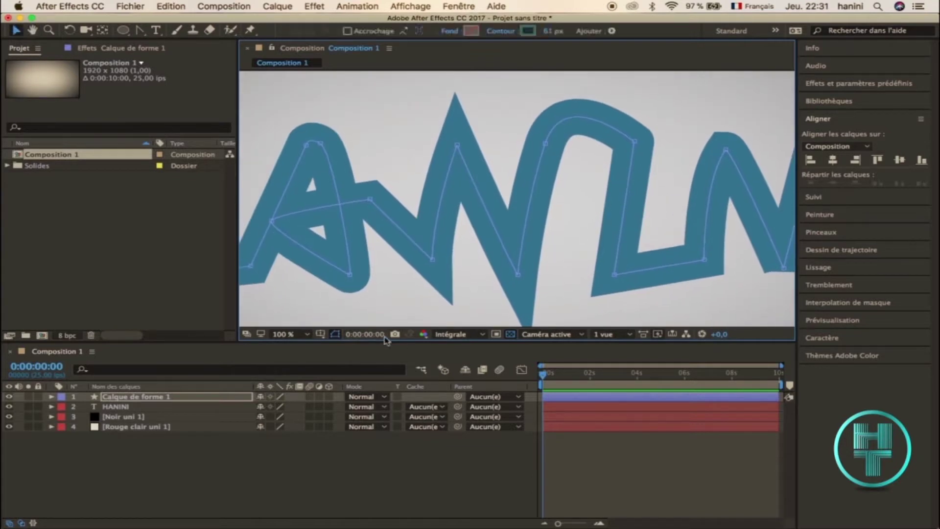
click(335, 335)
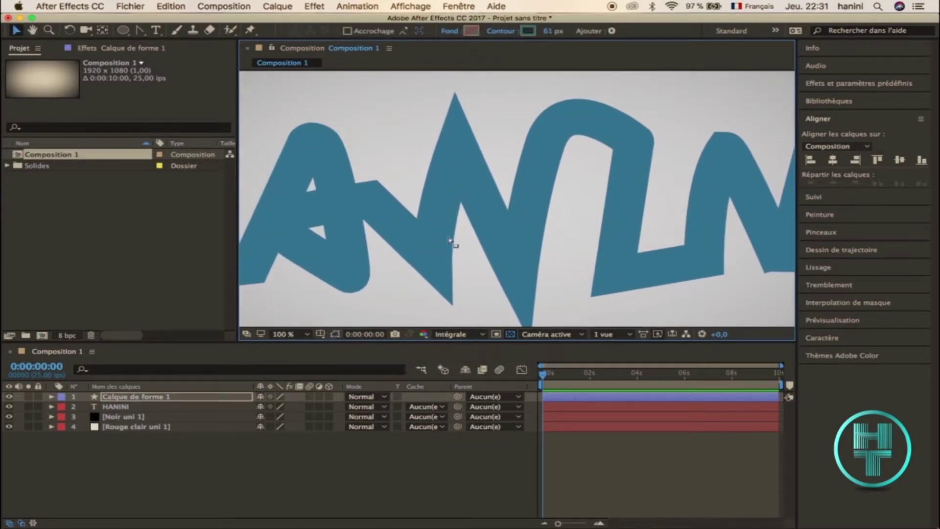
- Zoom out to the full lettering and move the HANINI text layer above the shape layer
key(z)
alt+click(469, 238)
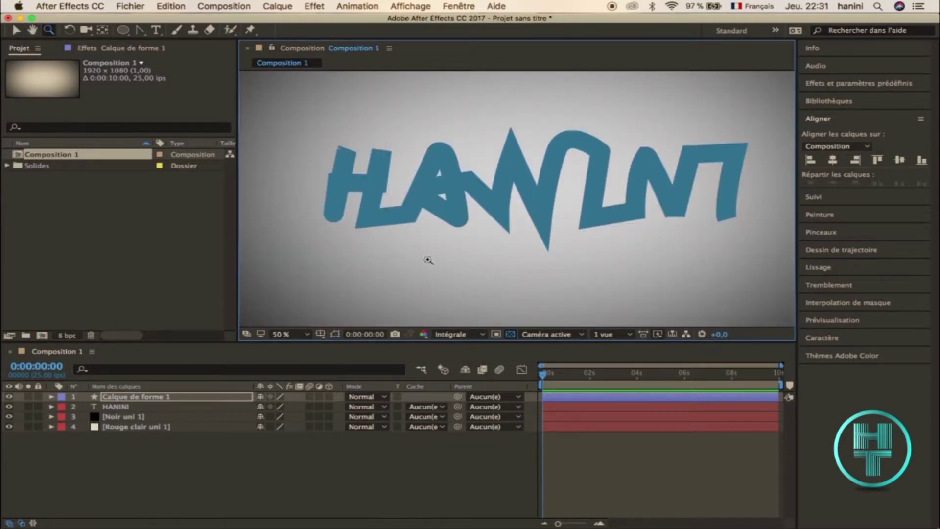
drag(116, 406, 119, 397)
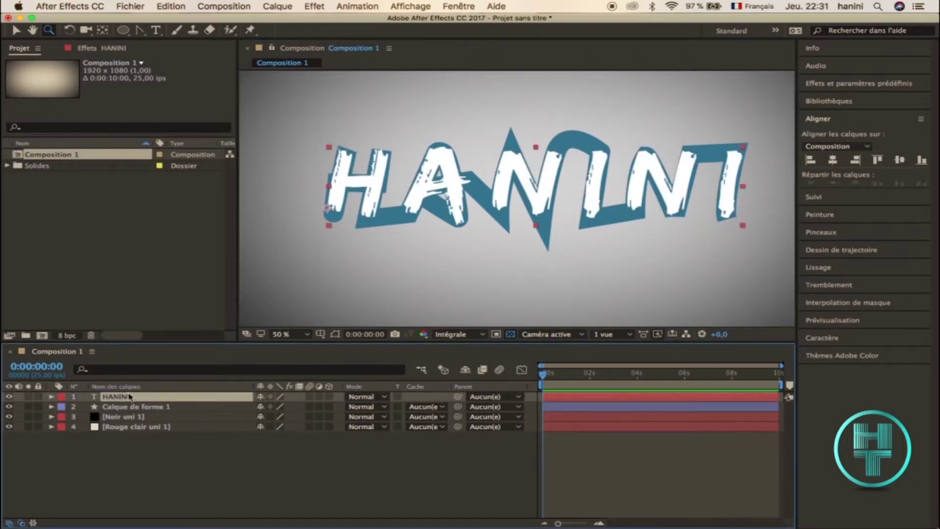
- Set the shape layer's track matte to Alpha HANINI
click(126, 406)
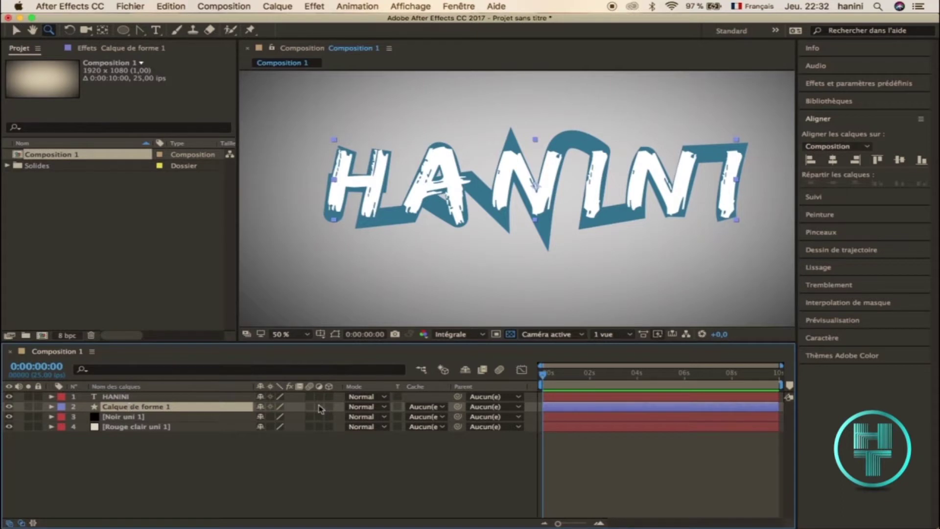
double_click(170, 409)
click(75, 427)
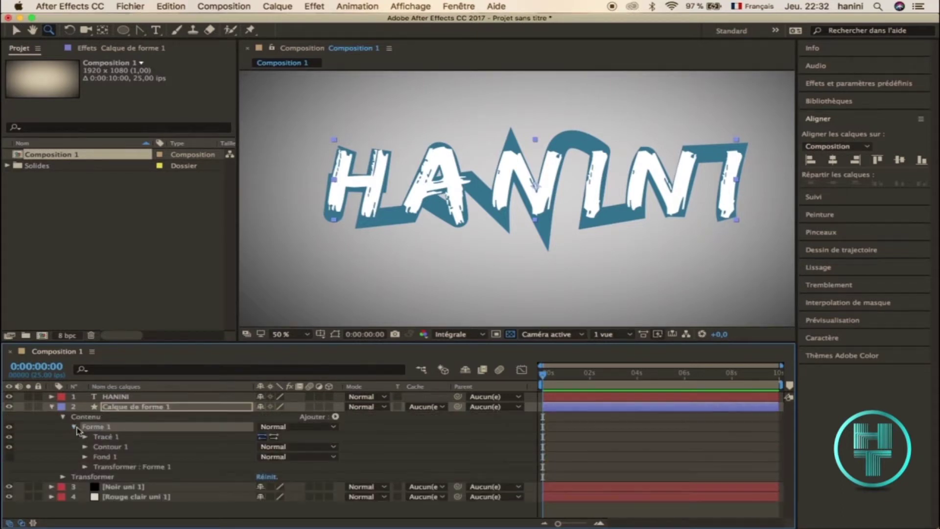
click(415, 408)
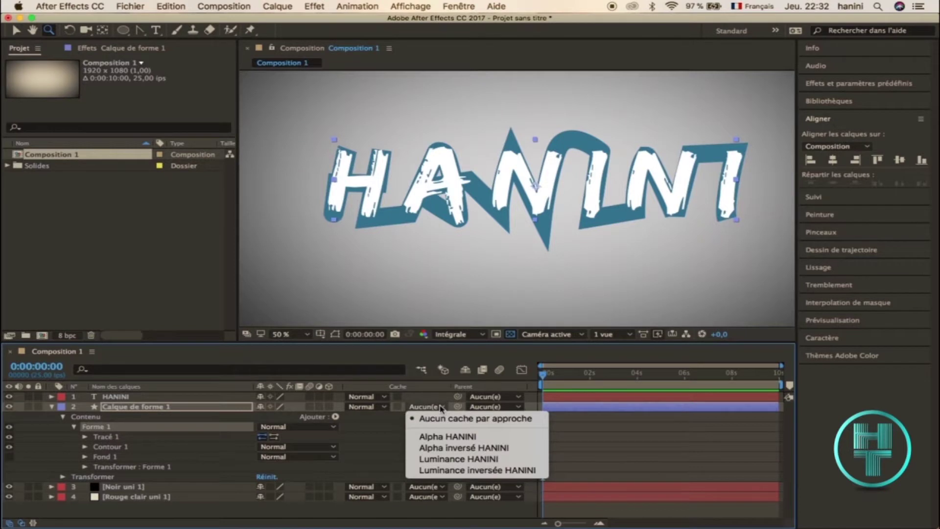
click(457, 437)
- Select all the HANINI text and bring up its character settings
click(130, 398)
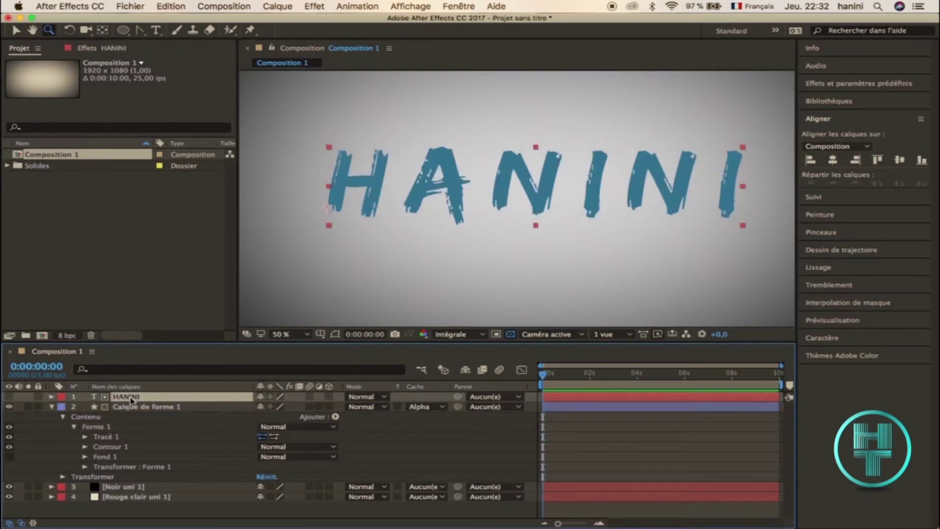
double_click(131, 399)
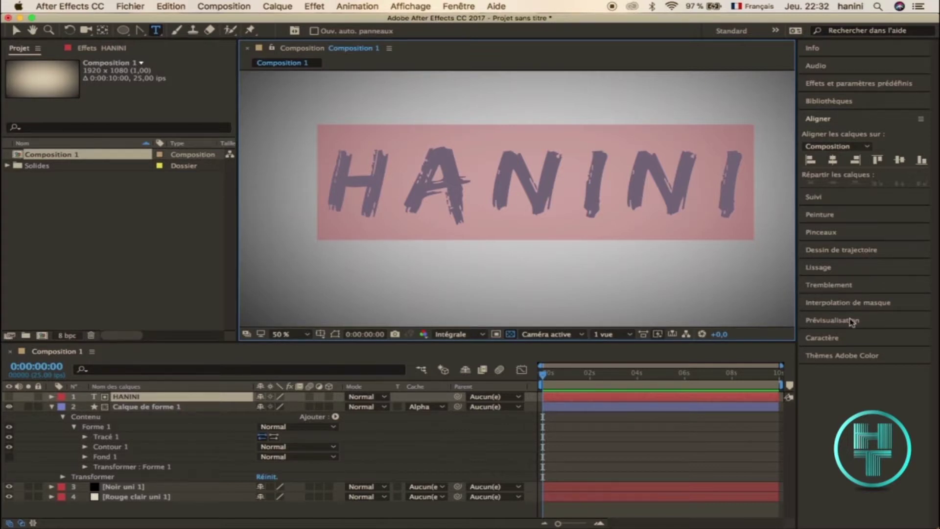
click(852, 343)
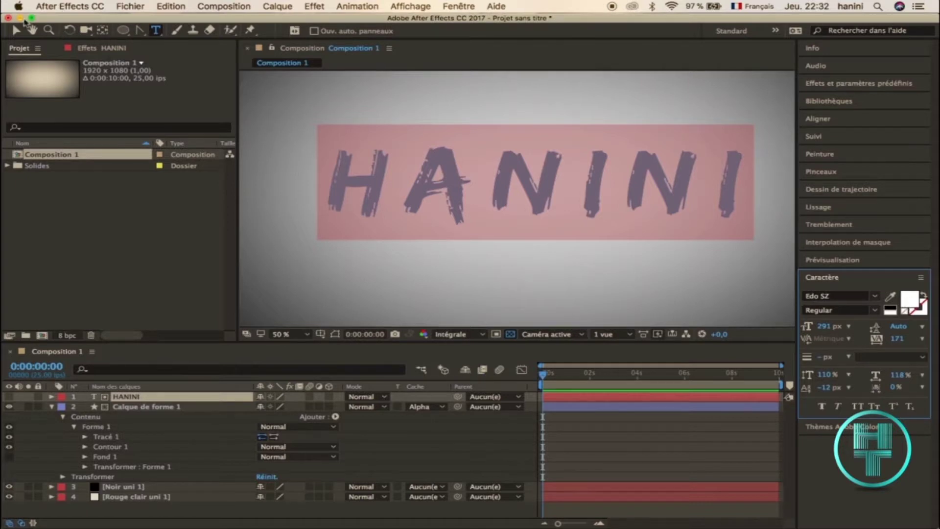
click(20, 18)
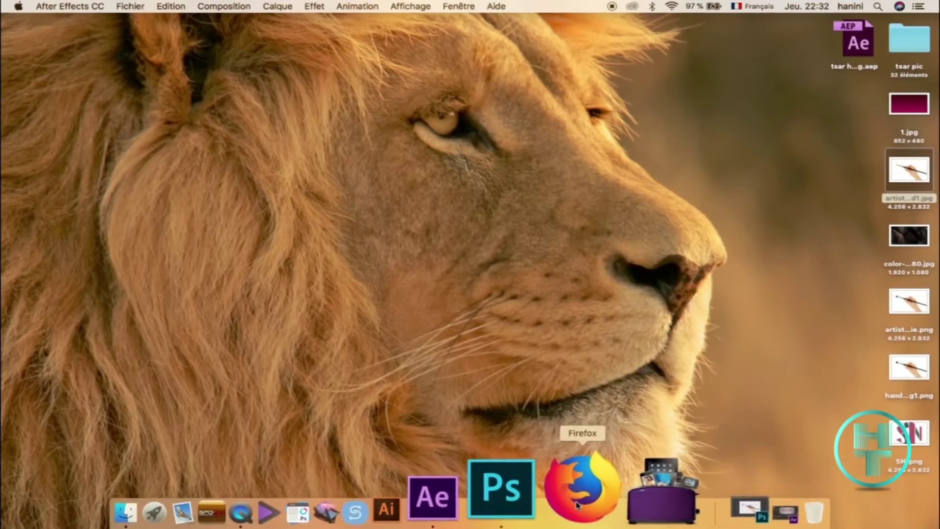
click(541, 487)
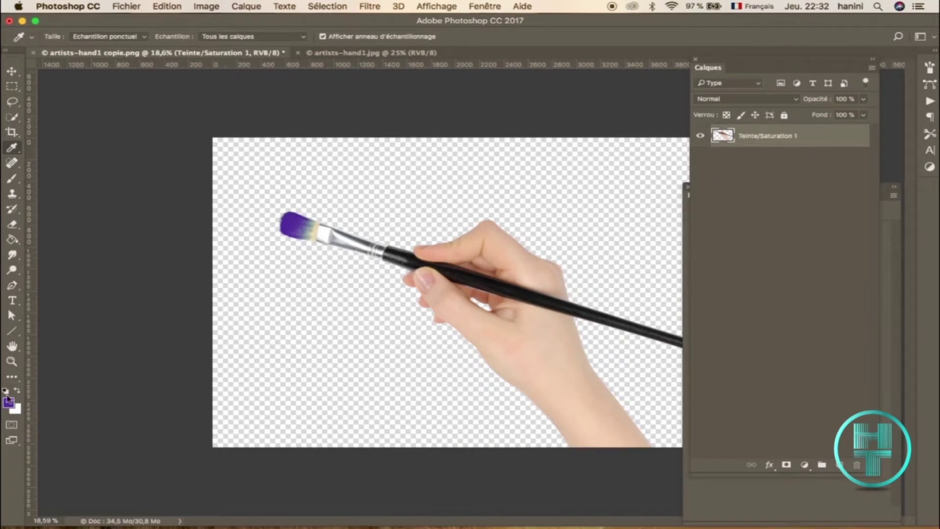
click(9, 403)
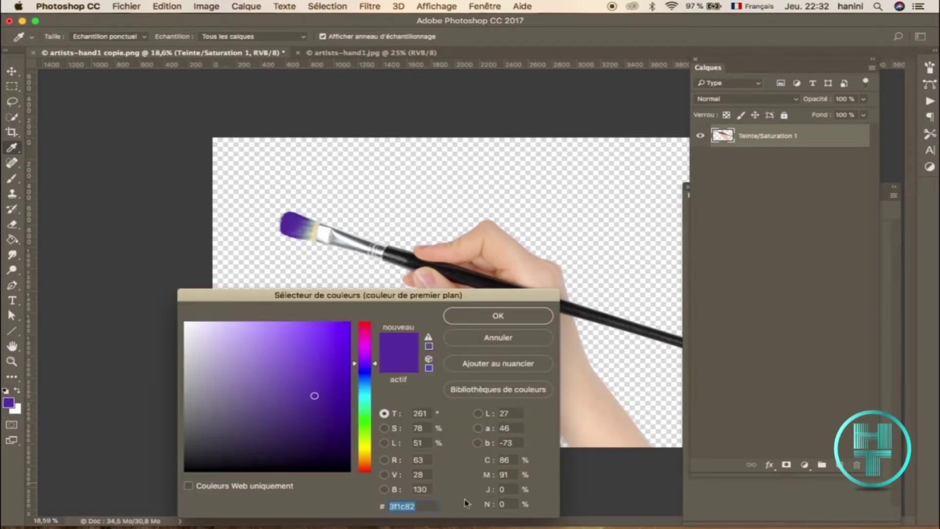
double_click(425, 509)
click(496, 318)
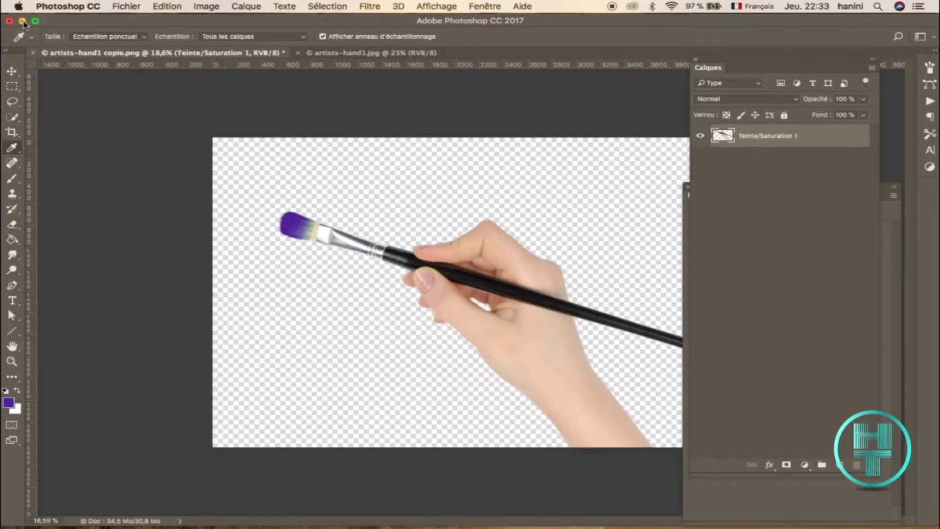
click(23, 21)
- Set the HANINI text fill colour to purple 3F1C82
click(530, 506)
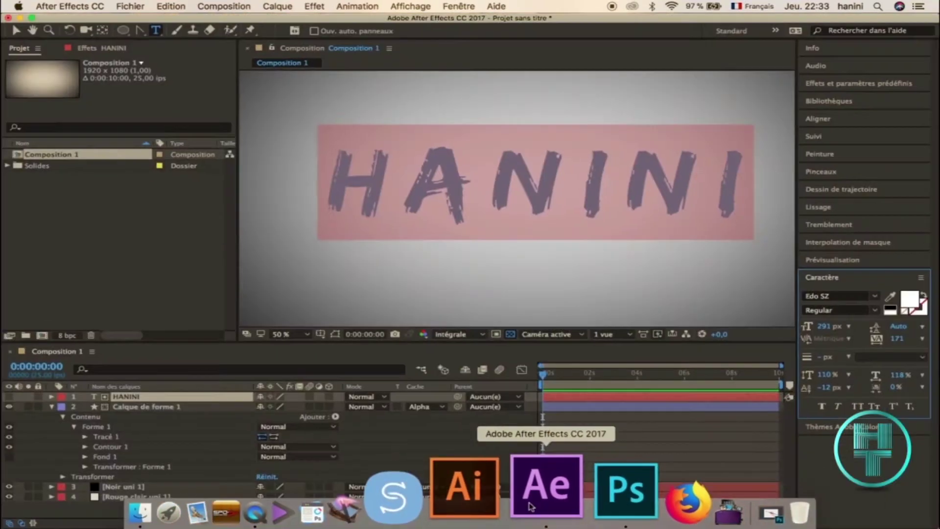
click(912, 309)
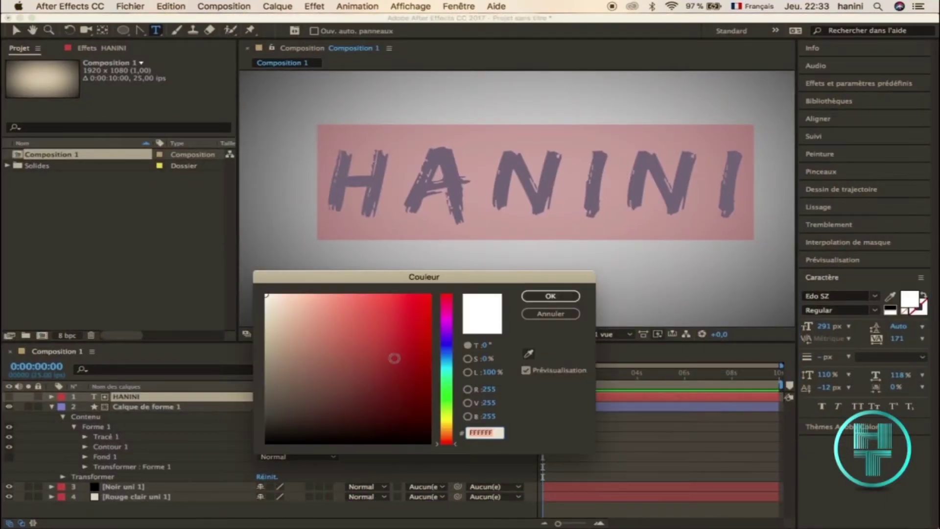
text(3F1C82)
click(543, 296)
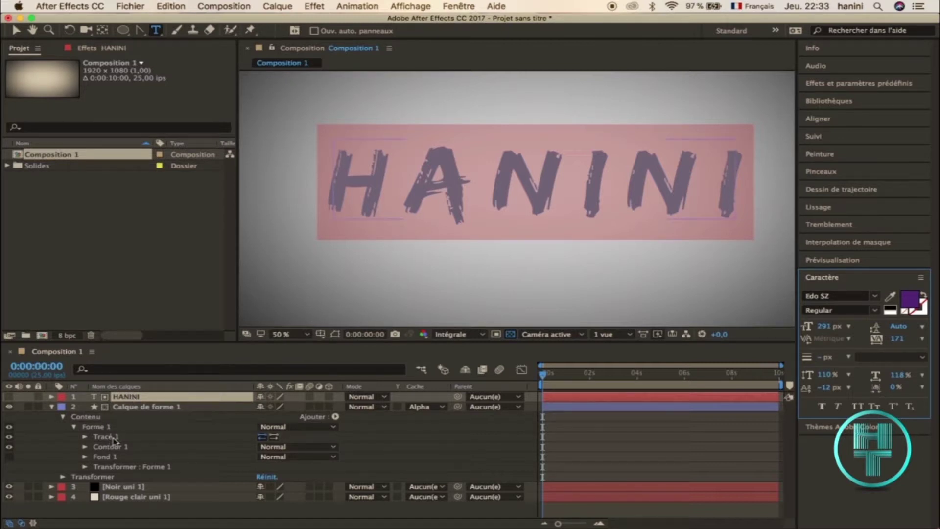
- Change the shape layer's stroke colour to purple 3F1C82
click(133, 408)
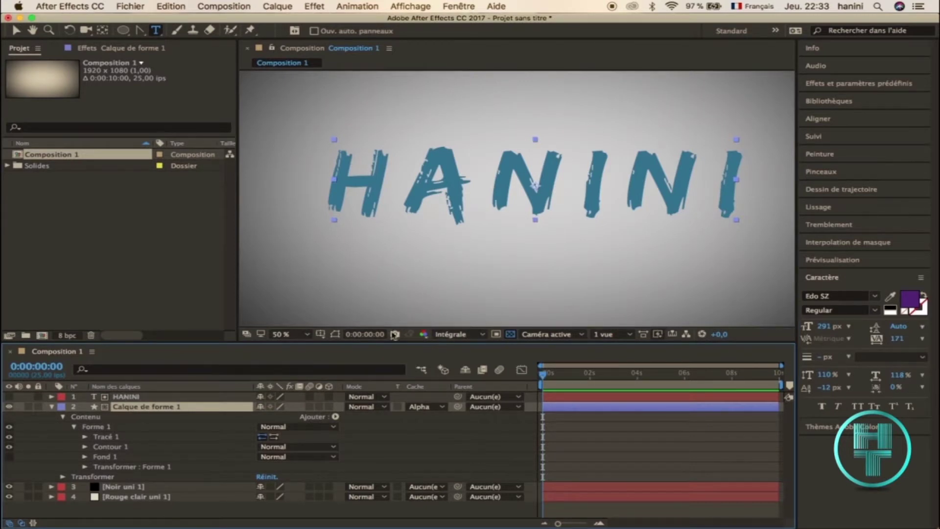
click(335, 335)
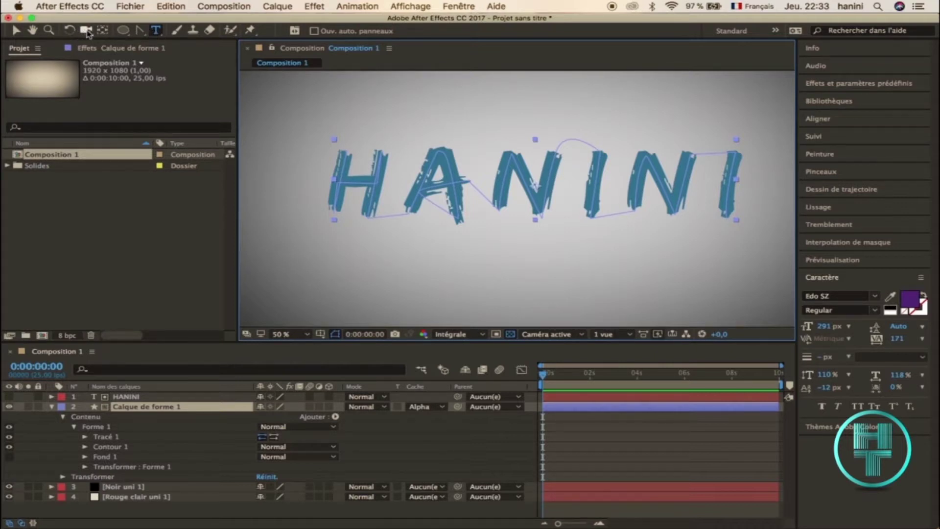
click(140, 31)
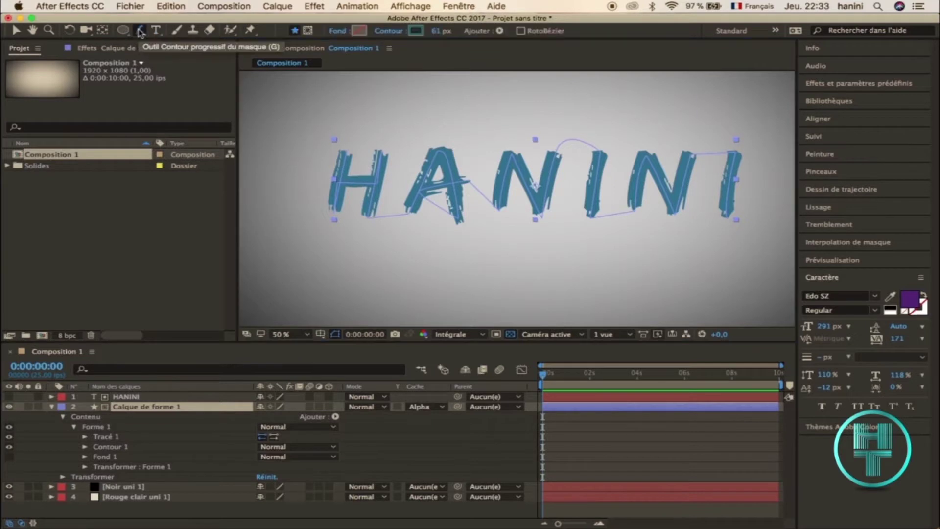
click(416, 31)
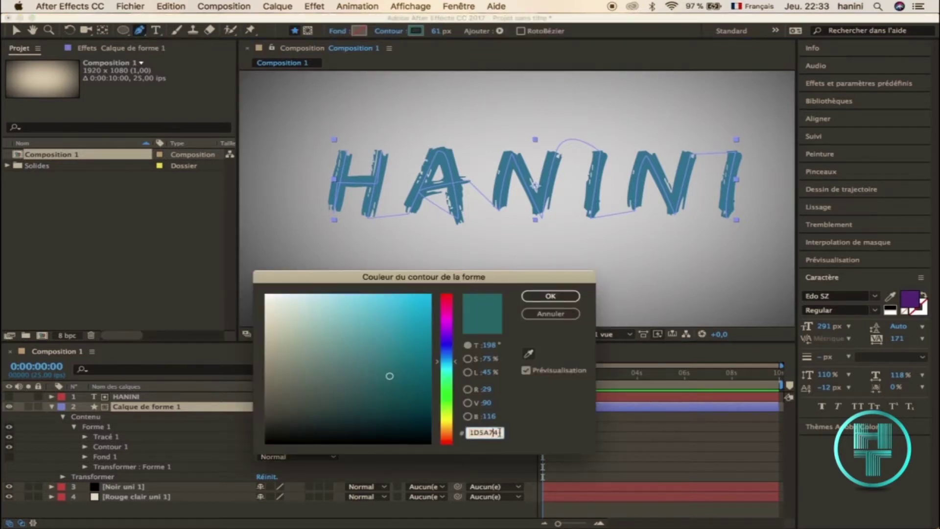
text(3F1C82)
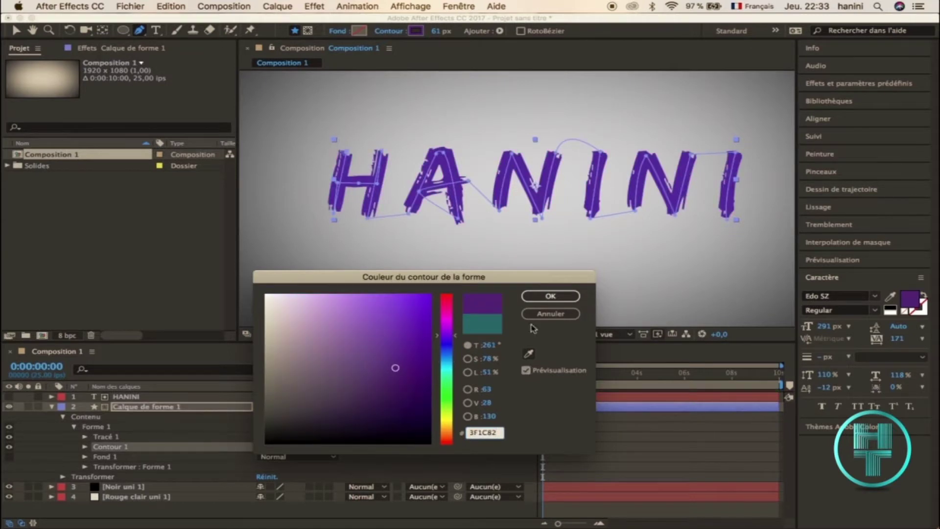
click(543, 296)
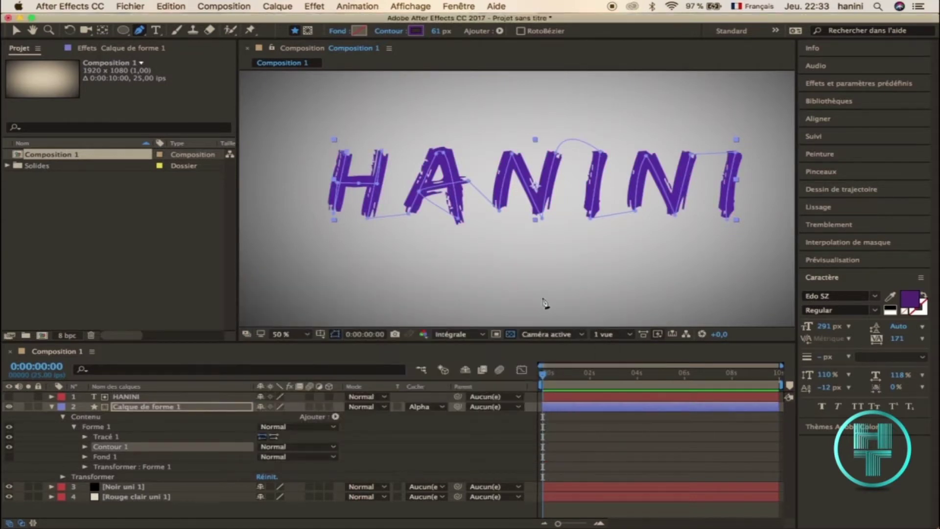
click(591, 376)
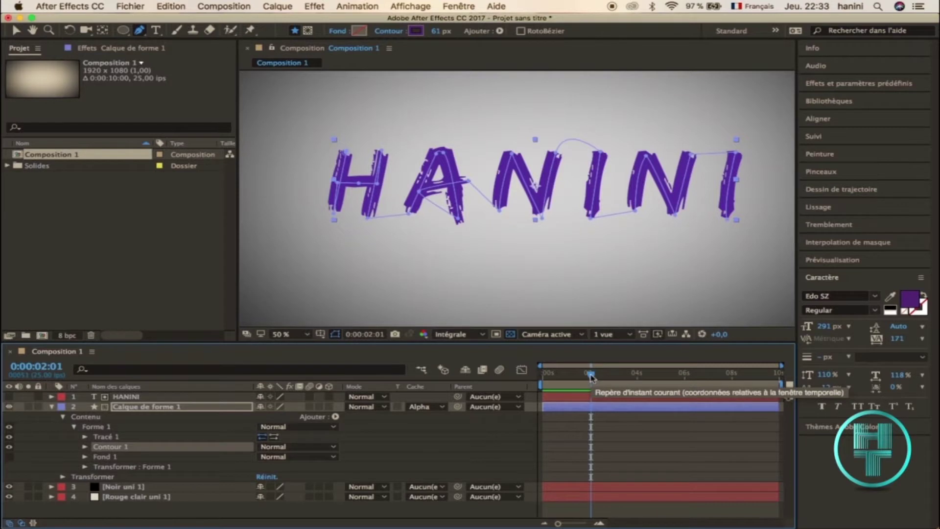
click(62, 417)
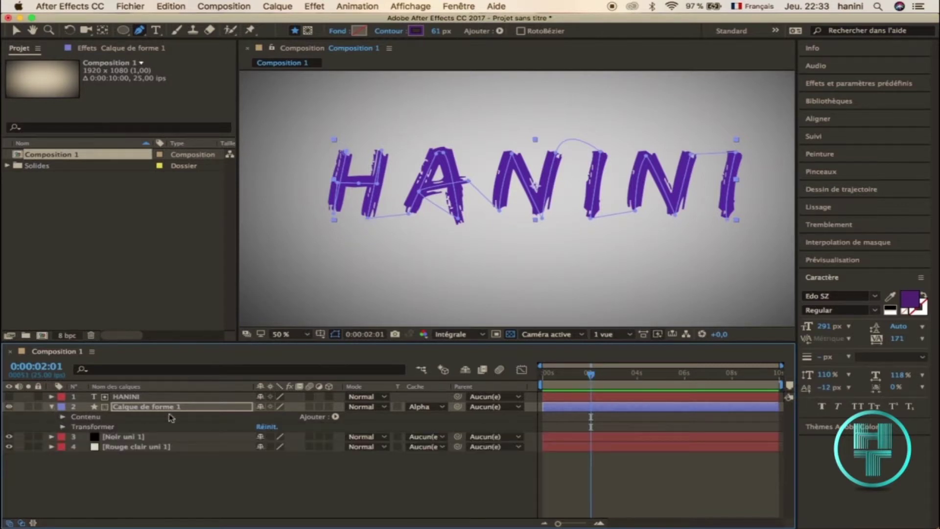
- Add Raccorder les tracés (Trim Paths) to the shape and set the time to 0:00:00:00
click(335, 417)
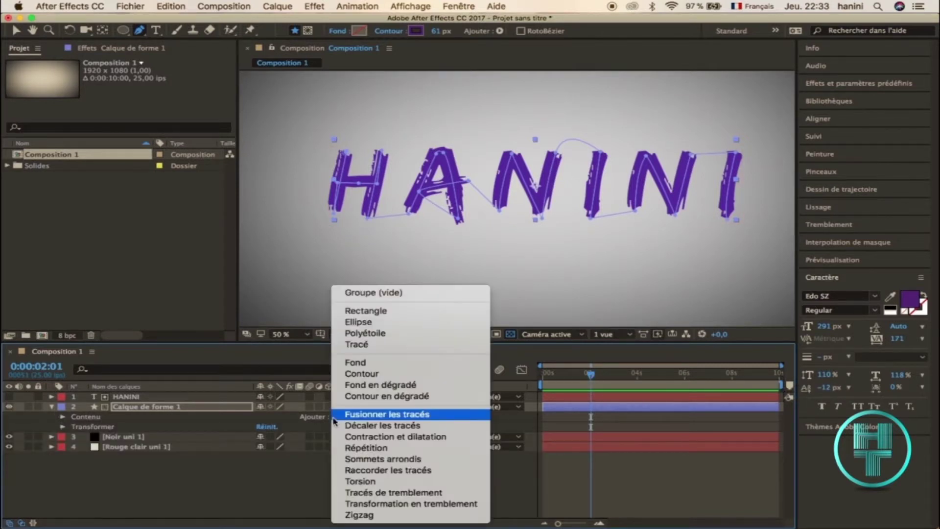
click(388, 471)
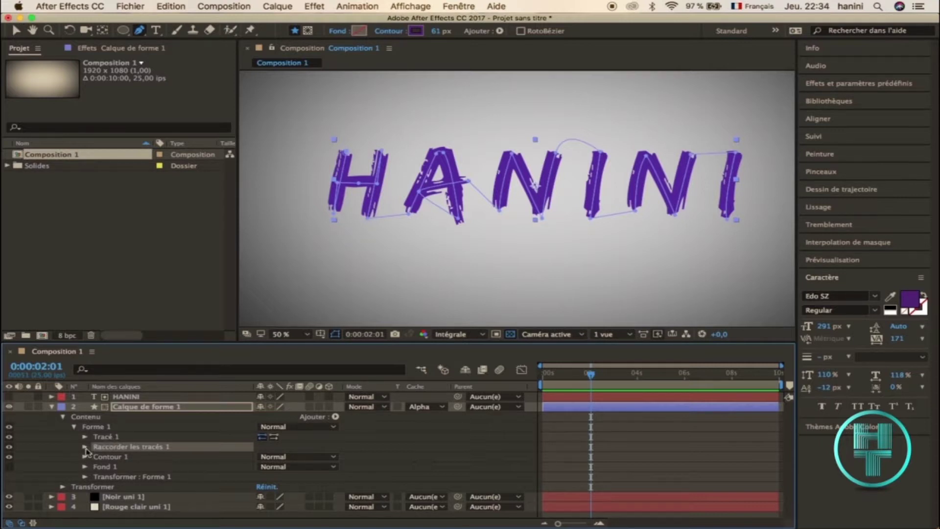
click(85, 446)
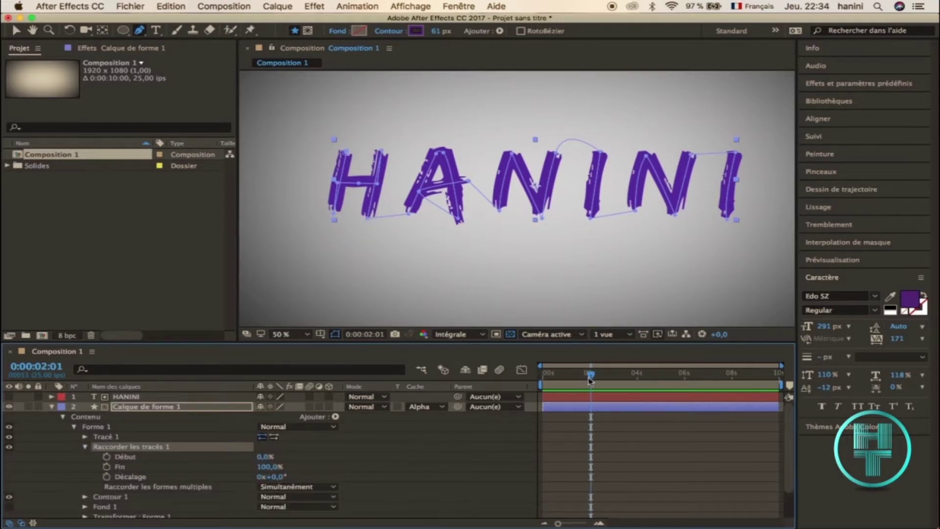
mouse_move(590, 377)
mouse_down()
mouse_move(514, 374)
mouse_move(564, 374)
mouse_move(524, 374)
mouse_up()
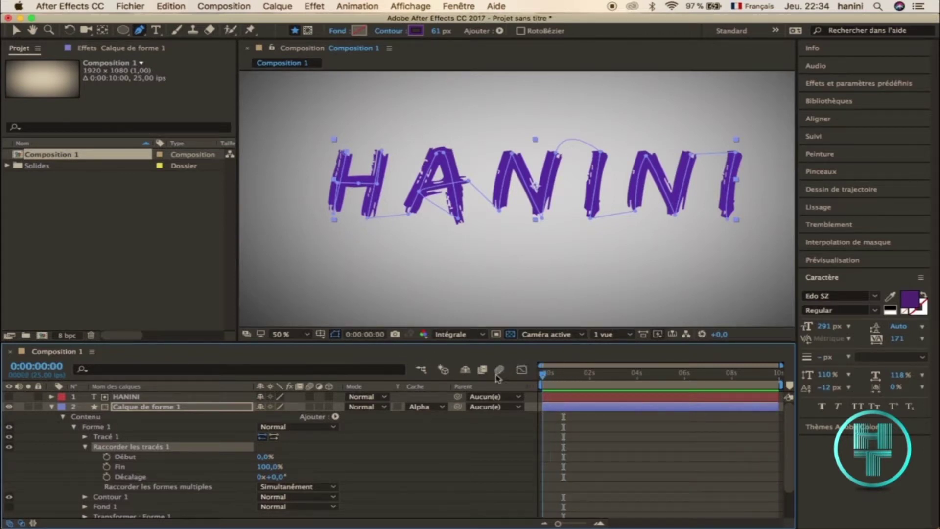
click(376, 334)
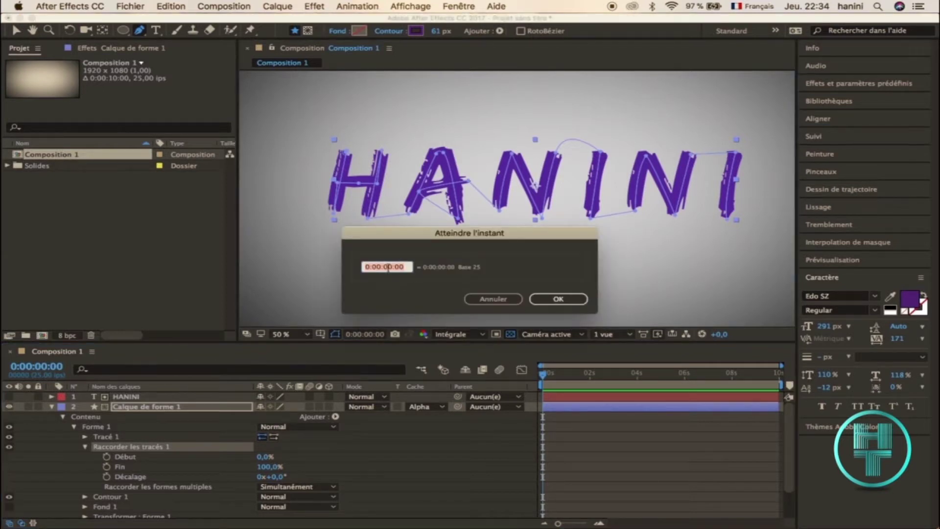
click(562, 301)
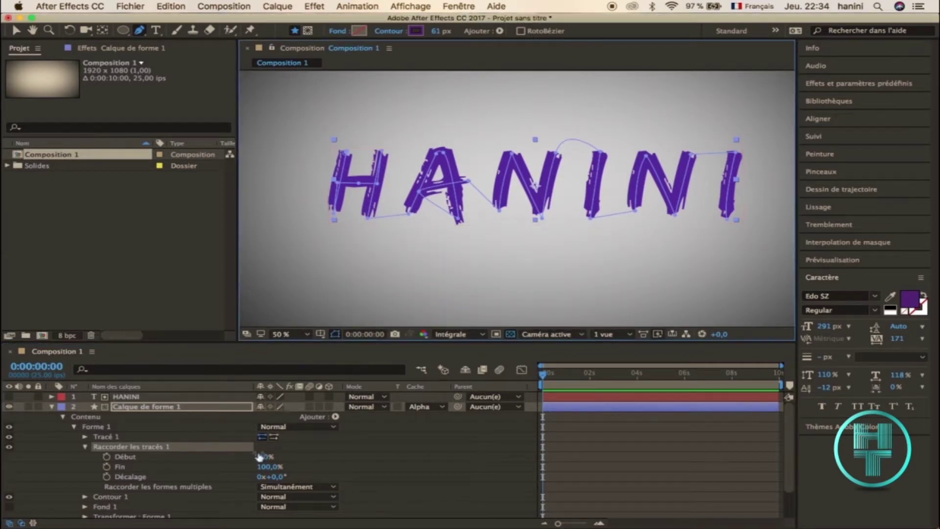
- Keyframe Fin at 0% at 0 s and 100% at 0:00:08:01, then preview the write-on
mouse_move(269, 470)
mouse_down()
mouse_move(223, 472)
mouse_move(301, 473)
mouse_up()
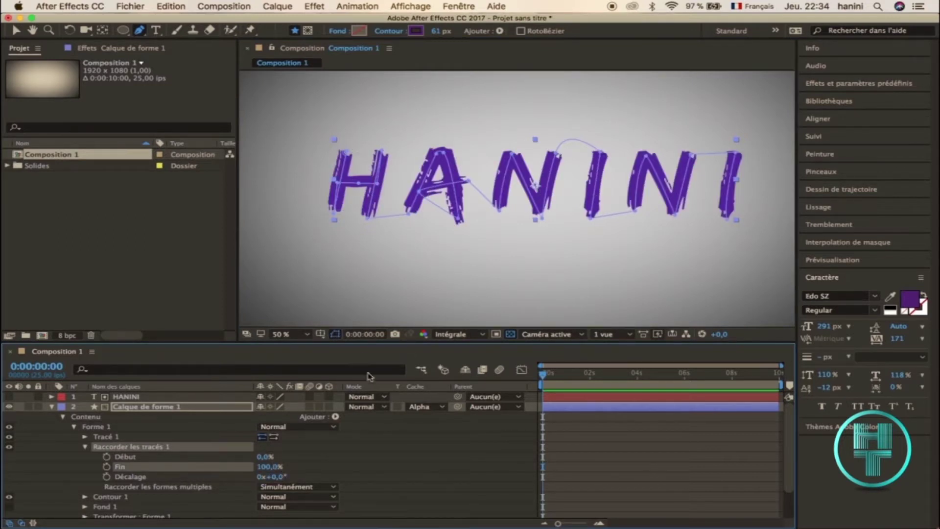
click(335, 334)
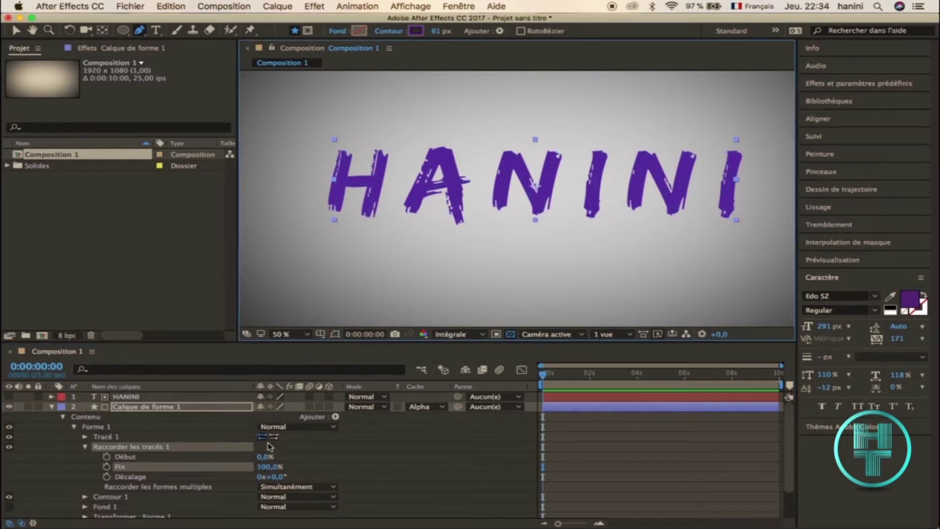
drag(269, 471, 149, 475)
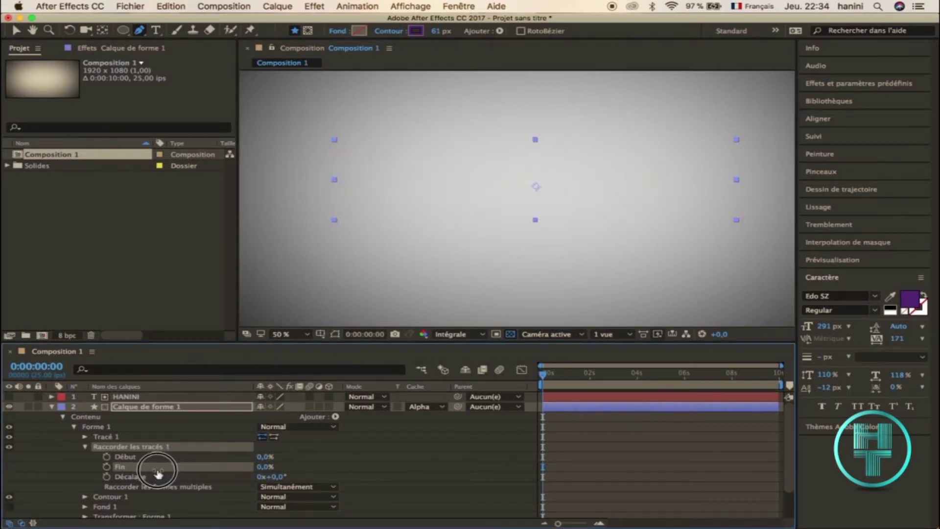
click(107, 467)
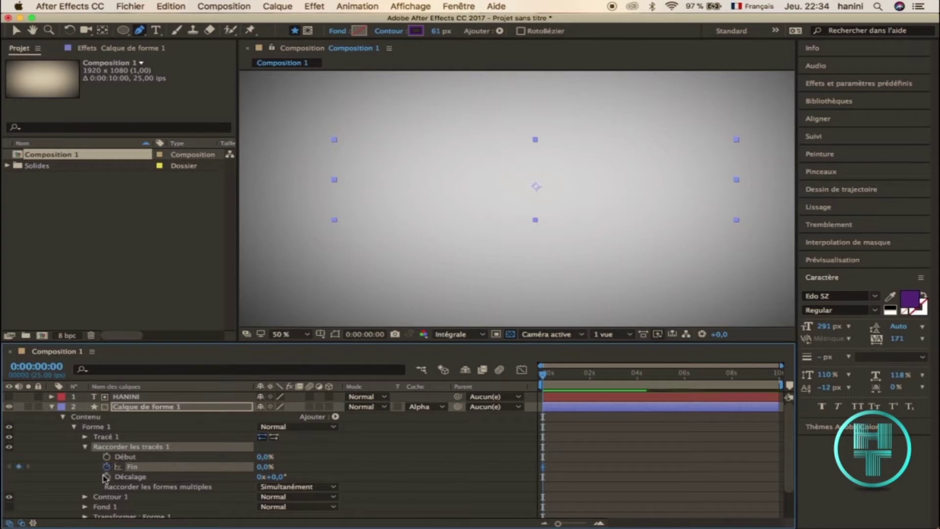
drag(543, 377, 734, 378)
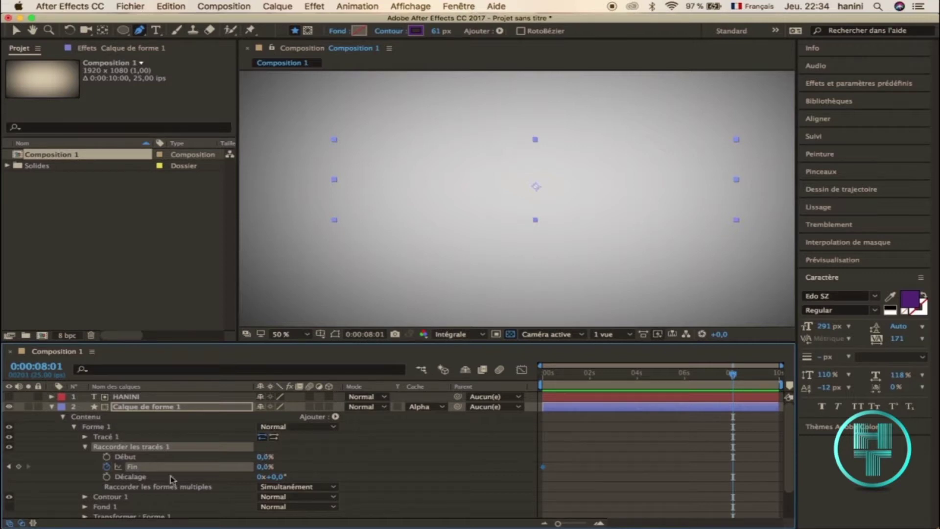
drag(258, 471, 379, 468)
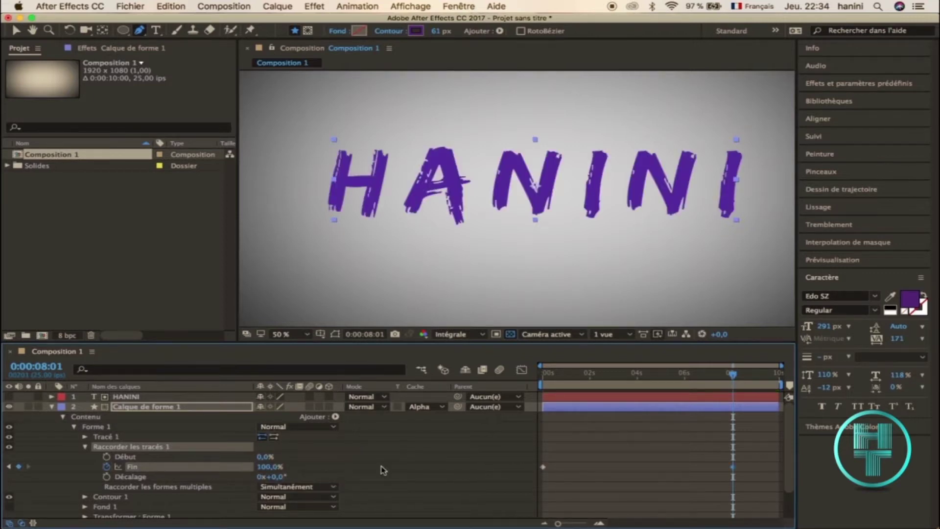
mouse_move(733, 385)
mouse_down()
mouse_move(530, 382)
mouse_move(730, 379)
mouse_up()
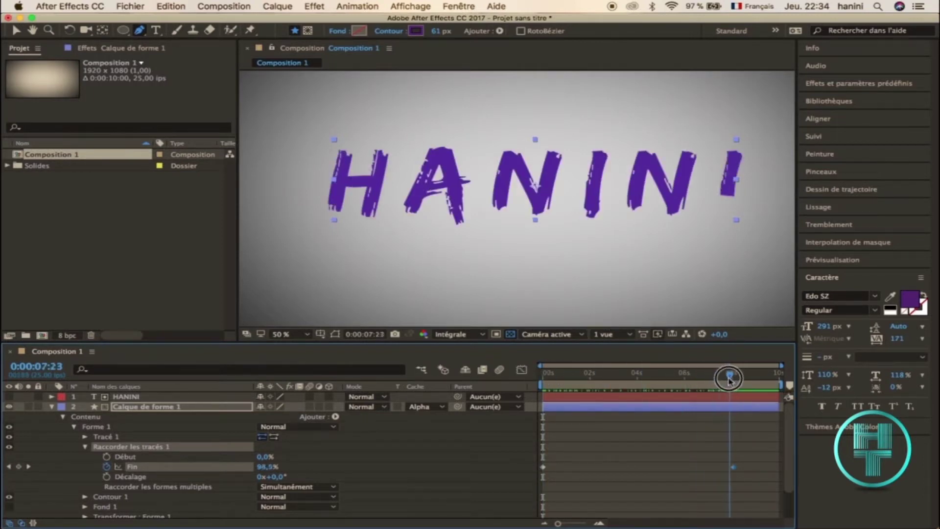
- Collapse the shape layer's properties and clear the layer and project selections
click(52, 407)
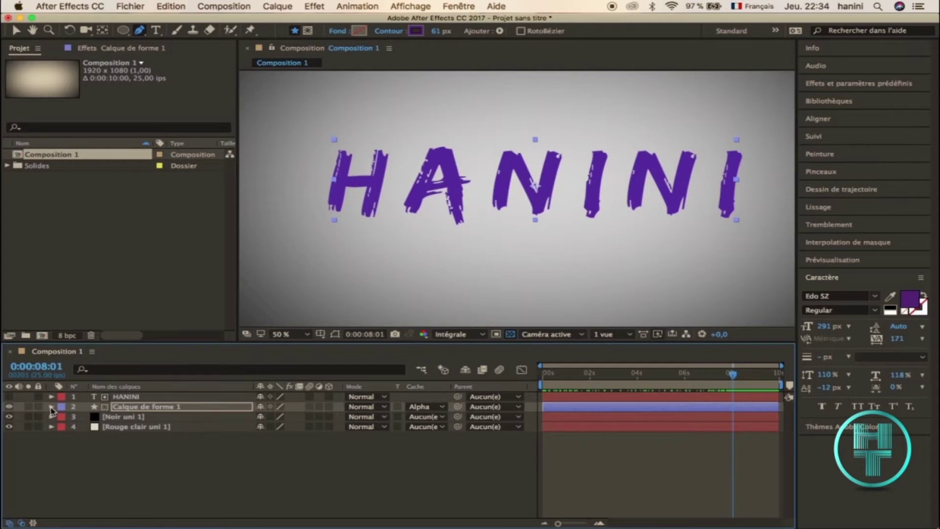
click(121, 398)
click(134, 446)
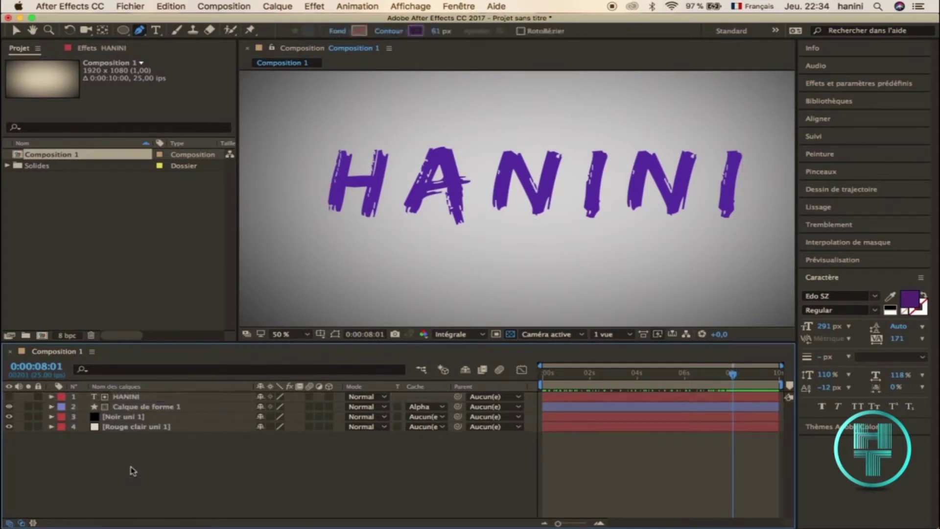
click(140, 31)
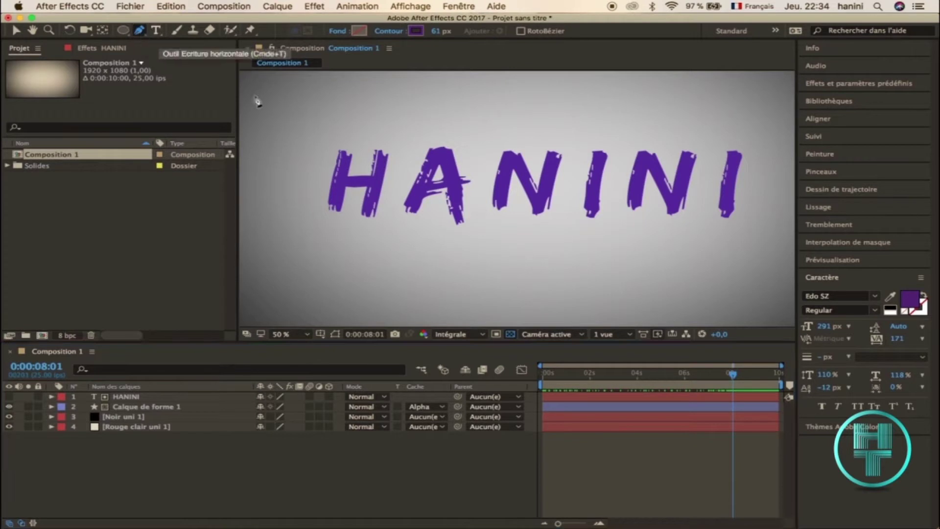
click(123, 240)
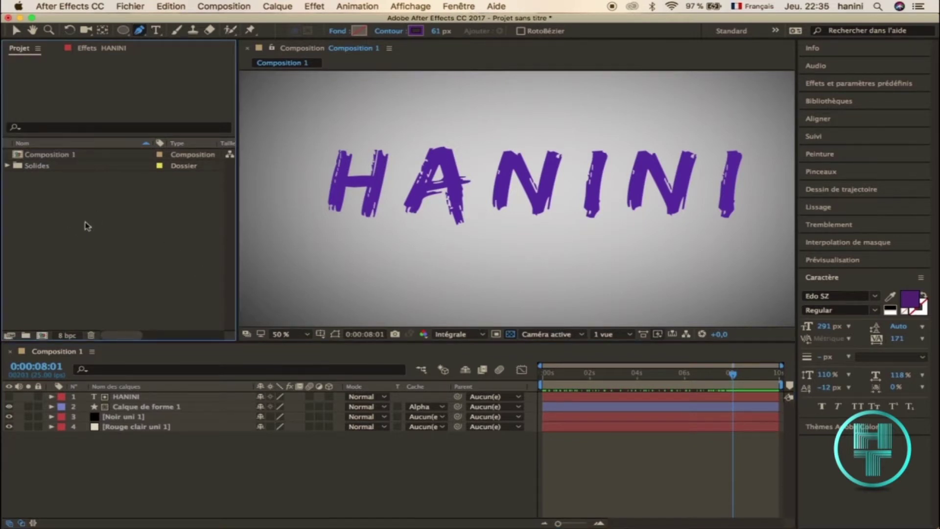
- Import hand writing1.png from the Bureau folder into the project
double_click(87, 226)
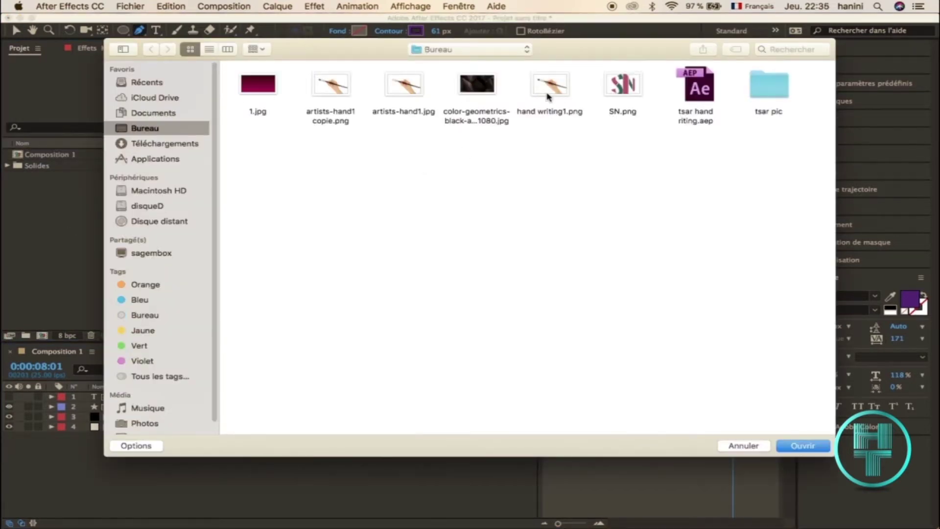
click(553, 87)
click(802, 446)
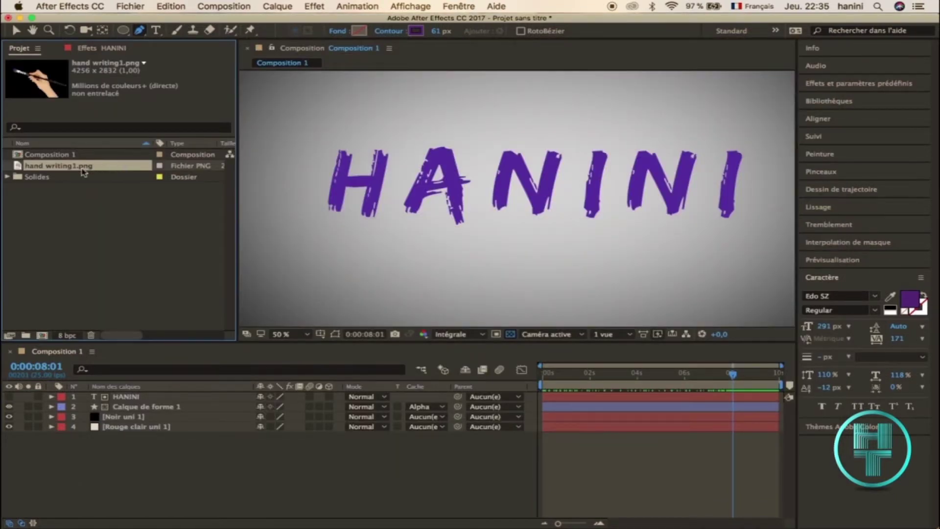
- Add hand writing1.png to Composition 1 and scale it down so HANINI shows
drag(72, 168, 139, 396)
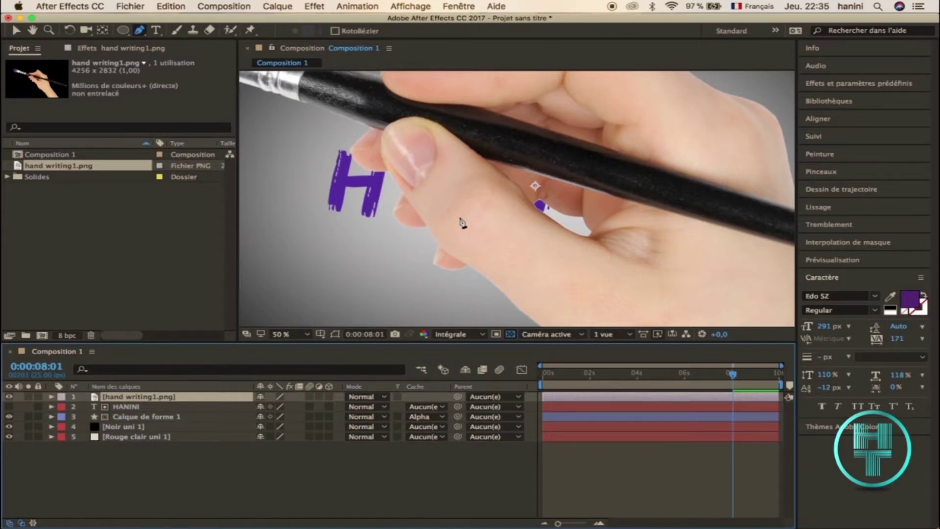
key(z)
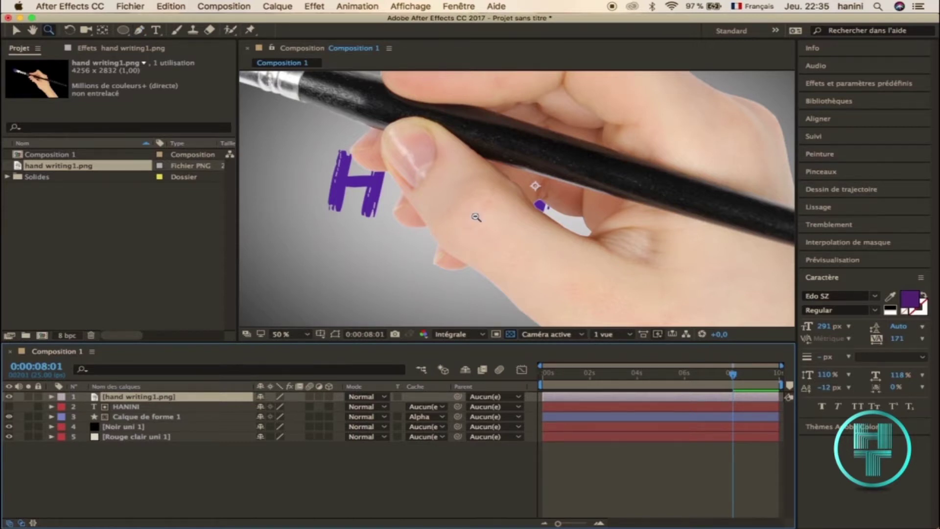
alt+click(476, 217)
alt+click(484, 212)
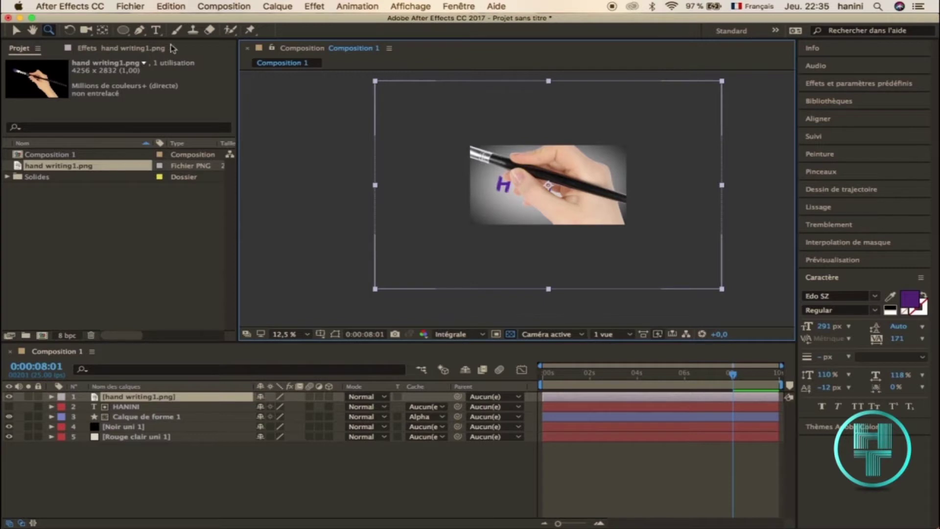
click(16, 31)
mouse_move(722, 81)
mouse_down()
mouse_move(596, 177)
mouse_move(609, 164)
mouse_up()
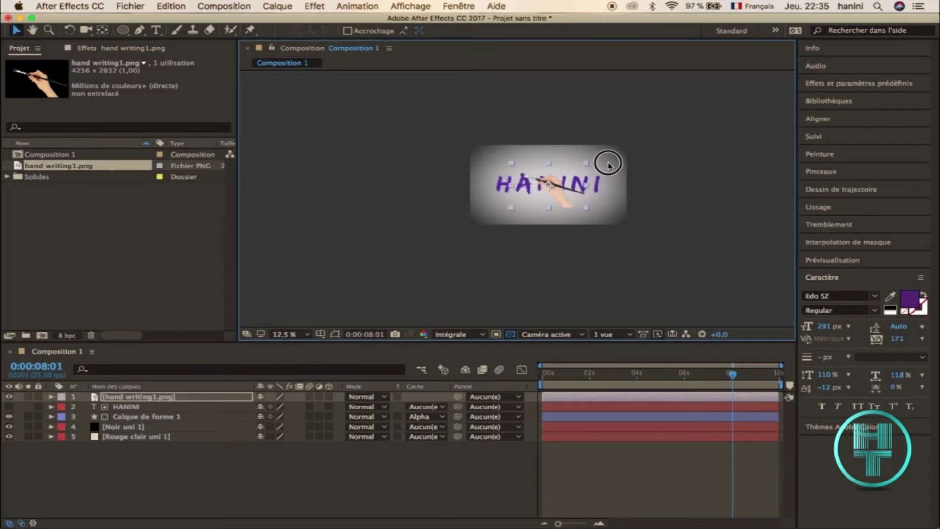
- Fit the composition in view and move the hand up-left over the H
key(z)
click(572, 197)
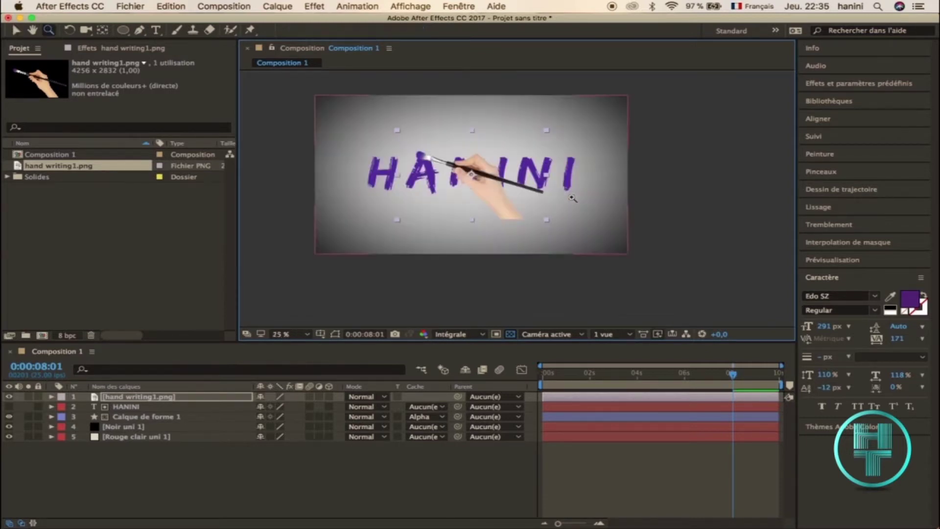
click(289, 333)
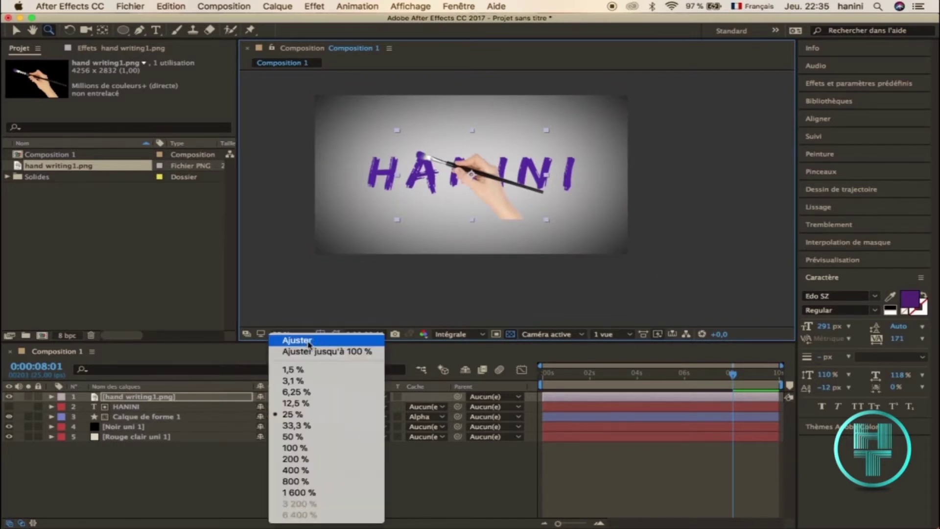
click(308, 337)
click(9, 31)
drag(525, 207, 436, 167)
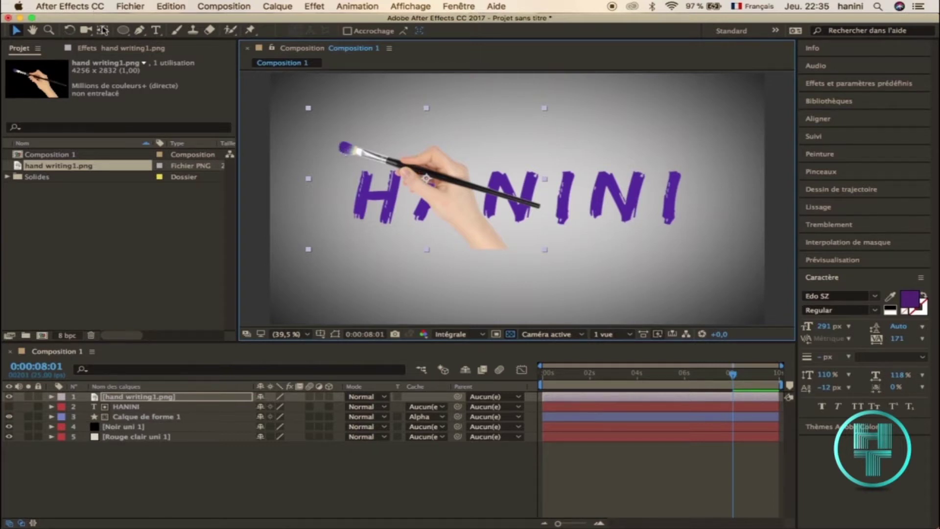
- Move the hand's anchor point to the brush tip and zoom in to 800%
click(102, 30)
drag(427, 181, 339, 147)
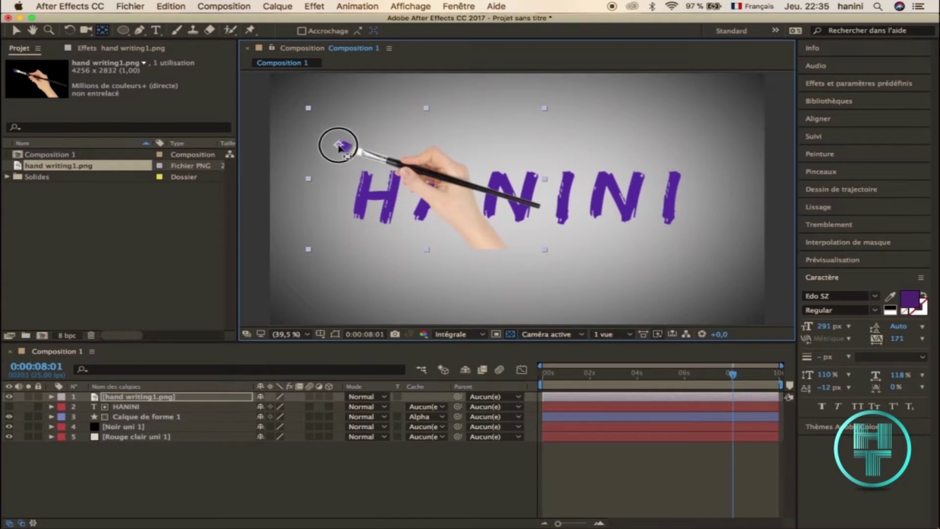
key(z)
click(338, 147)
click(519, 202)
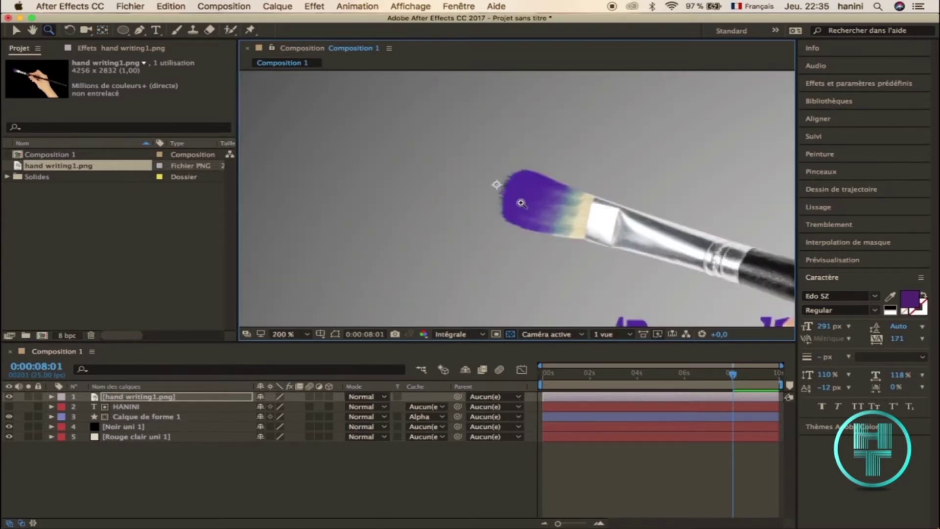
click(520, 202)
- Place the anchor point exactly on the bristle tip and fit the composition in view
click(89, 30)
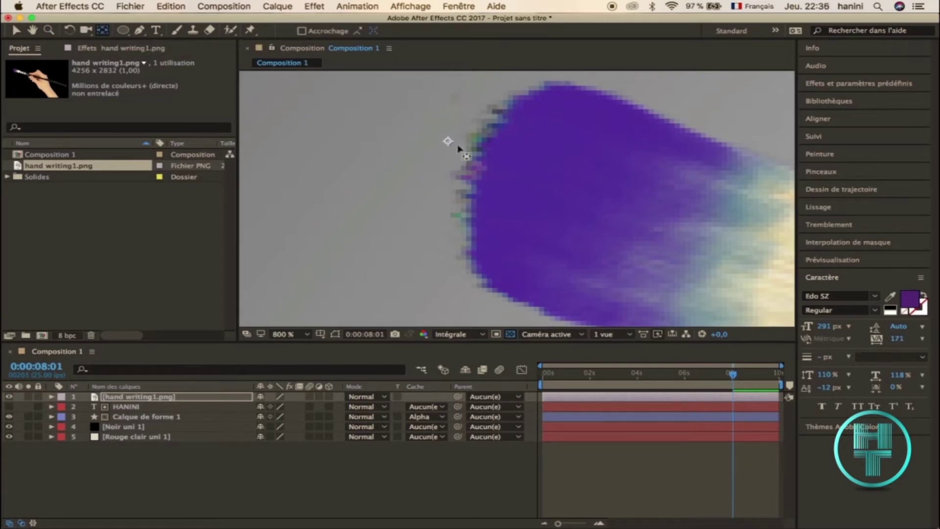
mouse_move(449, 143)
mouse_down()
mouse_move(474, 177)
mouse_move(469, 167)
mouse_up()
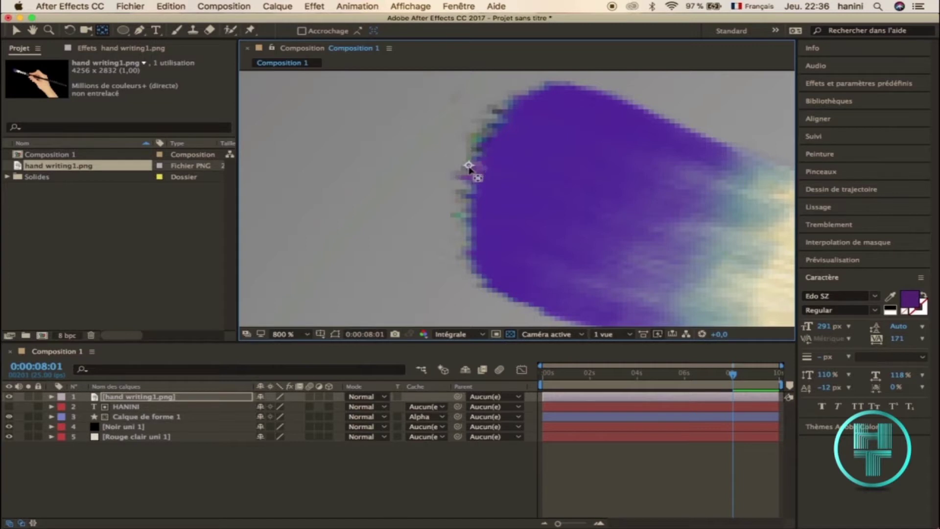
click(299, 334)
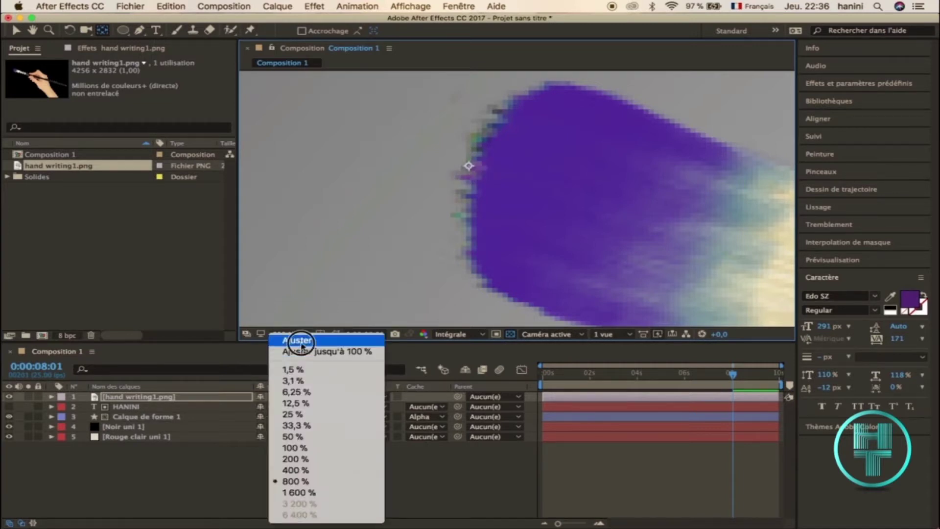
click(300, 337)
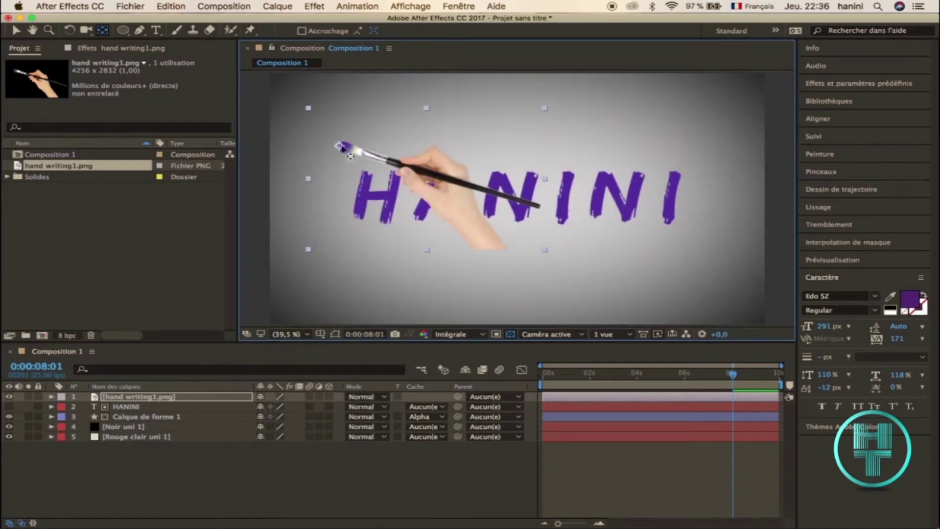
drag(367, 163, 397, 174)
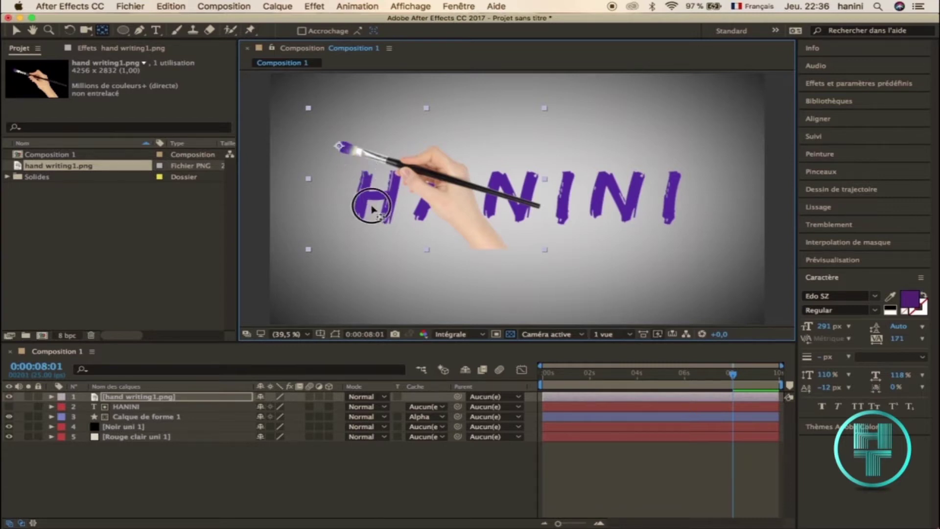
- Move the hand so the brush reaches the H's base and return to 0:00:00:00
click(16, 31)
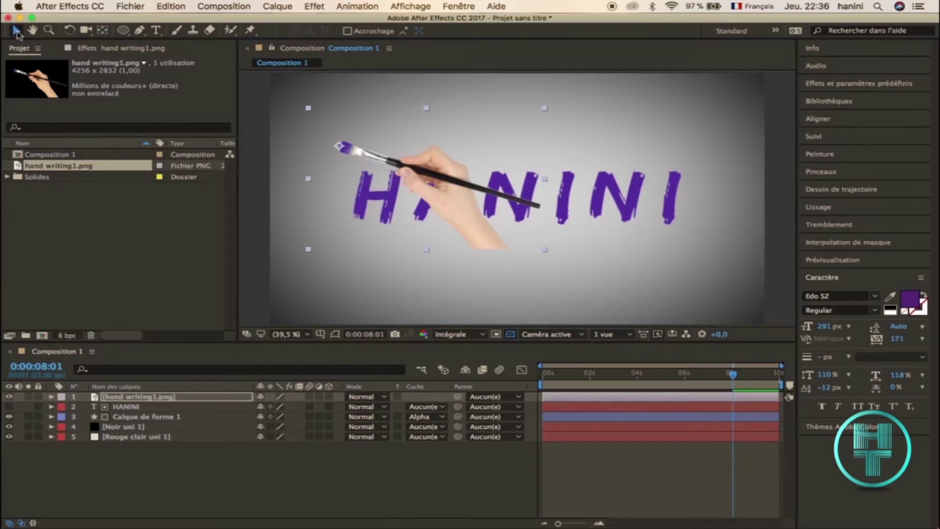
drag(377, 158, 398, 231)
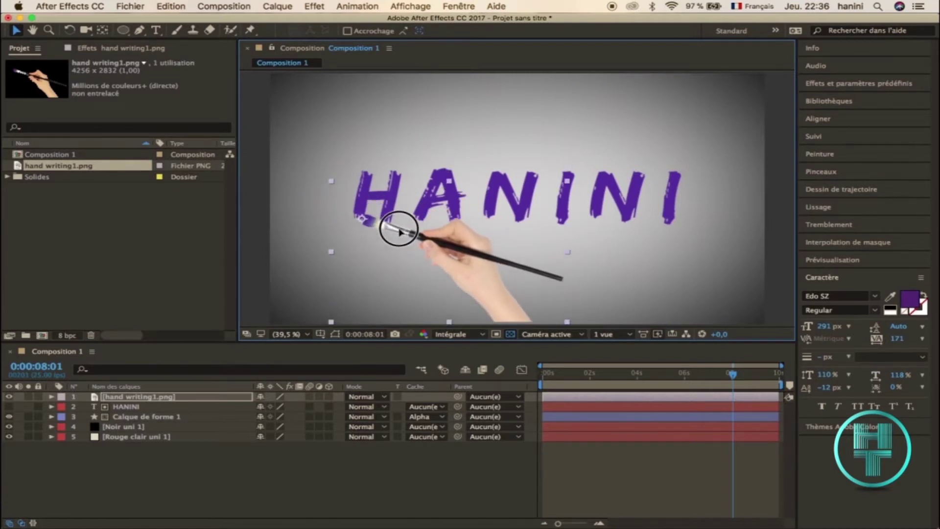
drag(399, 231, 397, 233)
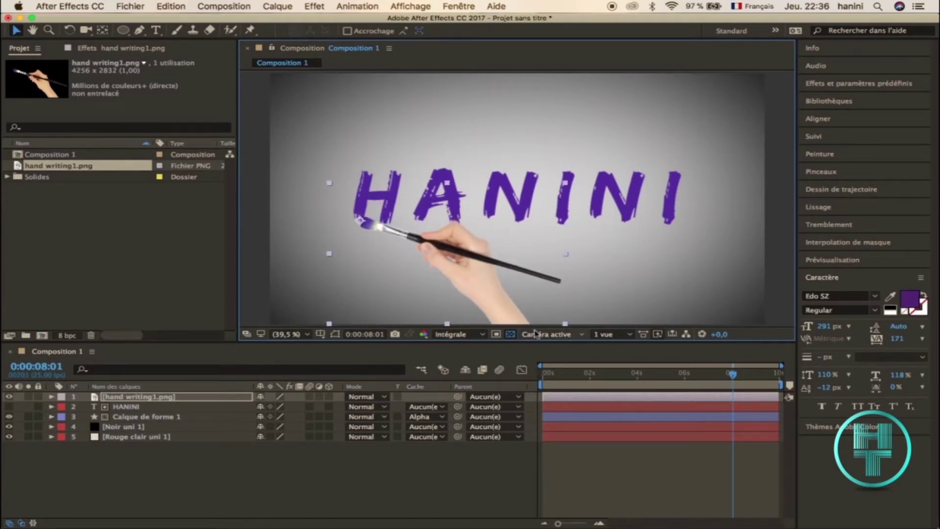
drag(732, 376, 522, 388)
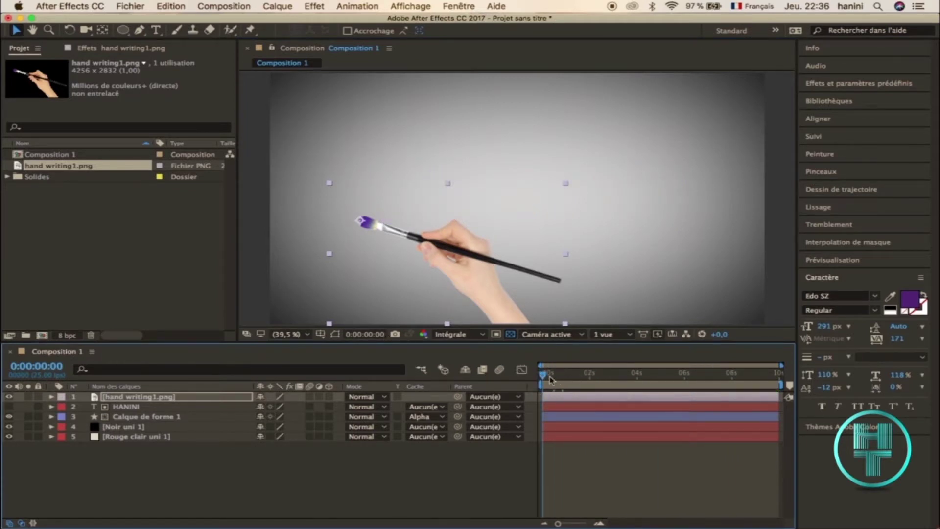
click(365, 334)
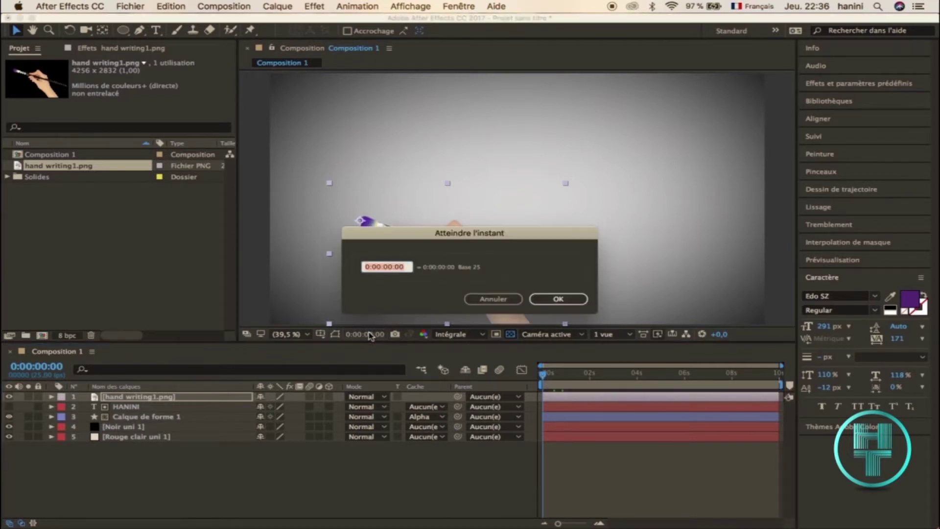
click(408, 266)
click(547, 299)
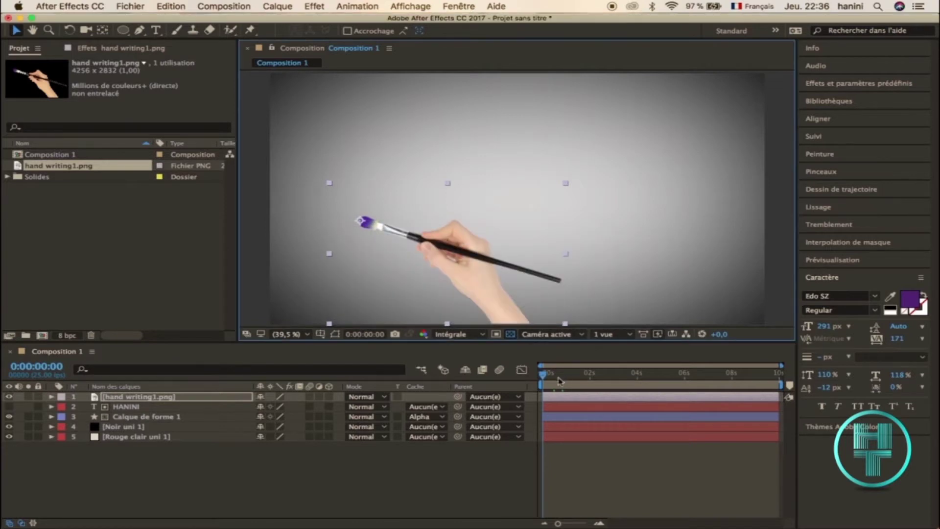
click(544, 374)
drag(545, 374, 542, 376)
- Align the brush tip with the start of the H's stroke at the first frame
drag(364, 226, 378, 186)
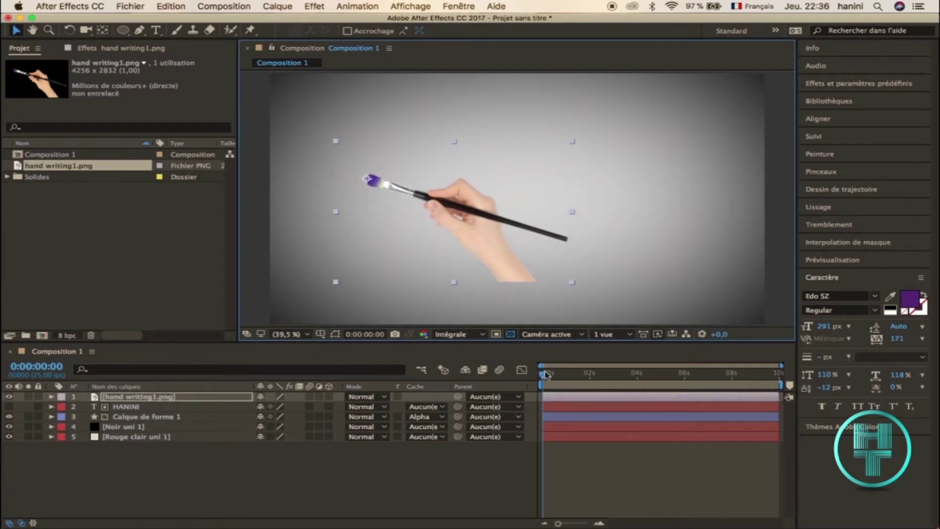
click(545, 374)
click(370, 180)
drag(370, 180, 369, 172)
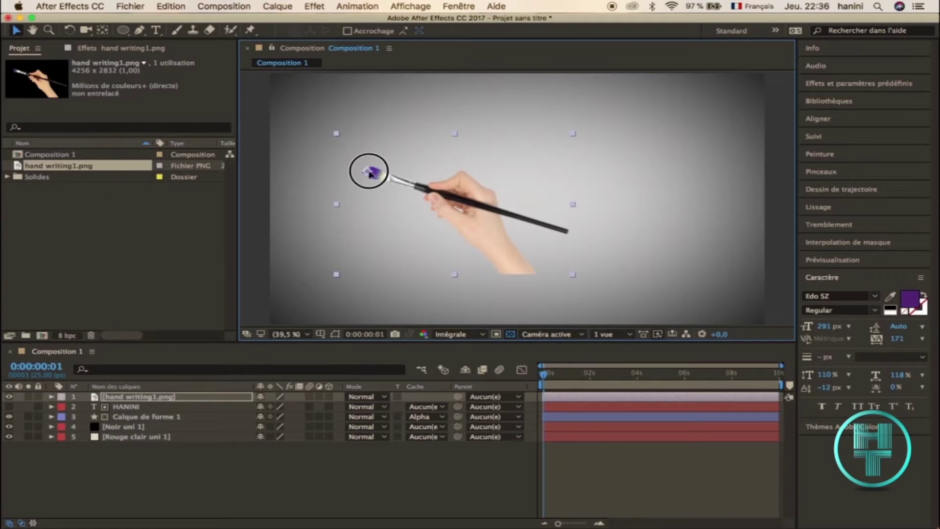
click(543, 376)
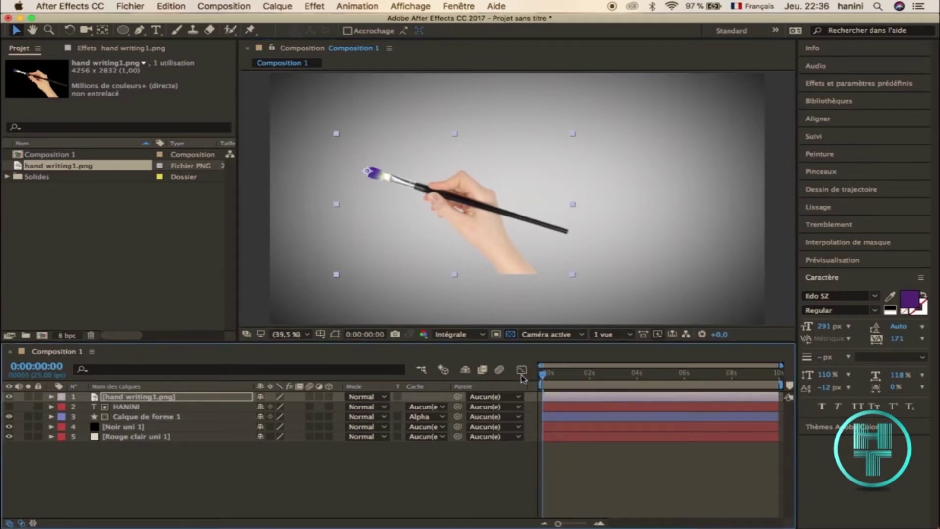
click(140, 30)
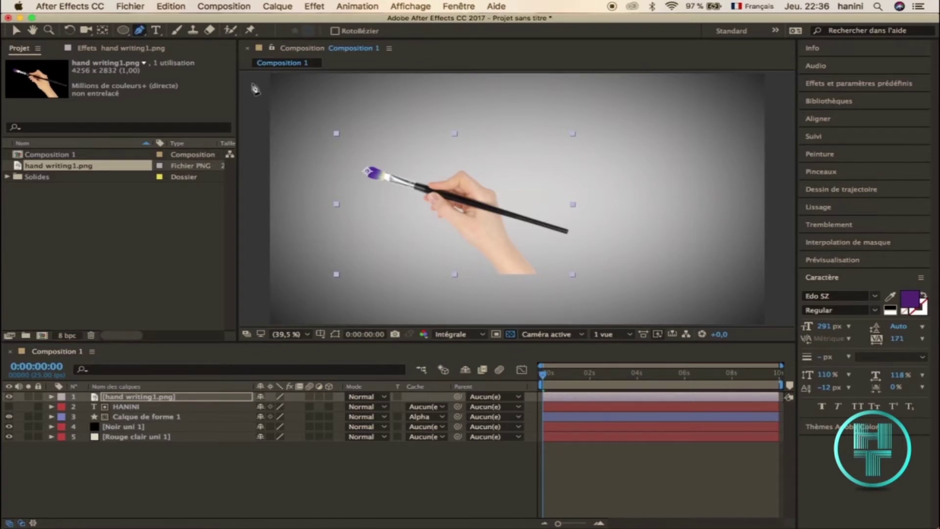
- Keyframe the hand layer's Position (377,2, 418,8) at 0 s, then advance to 0:00:00:14
click(17, 31)
click(51, 397)
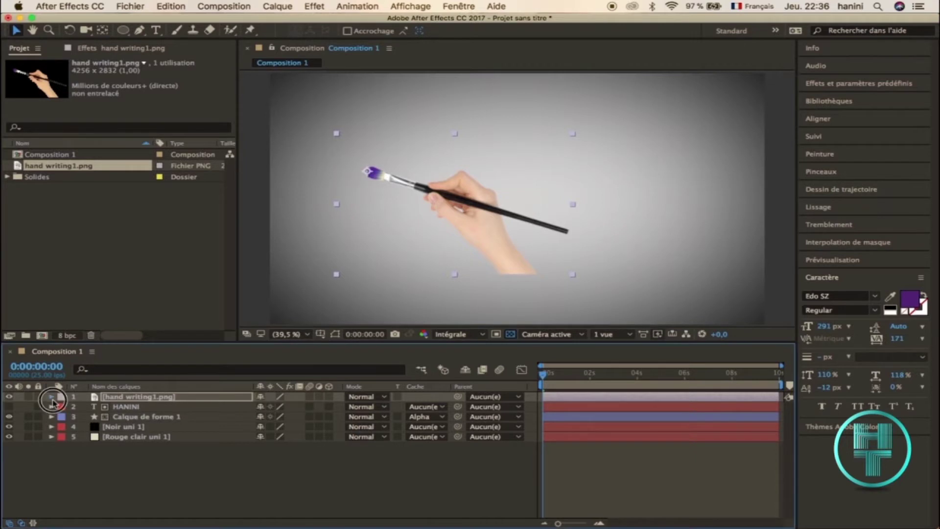
click(63, 407)
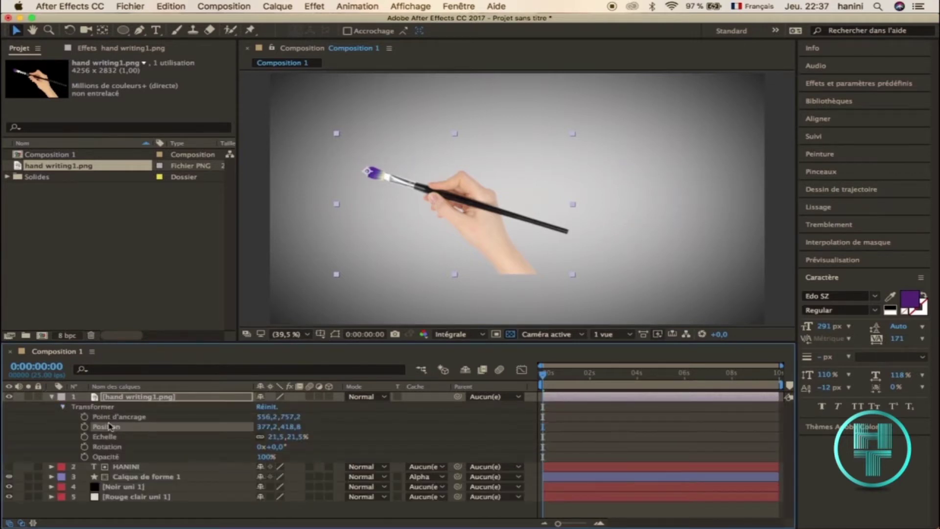
click(85, 426)
drag(542, 379, 556, 378)
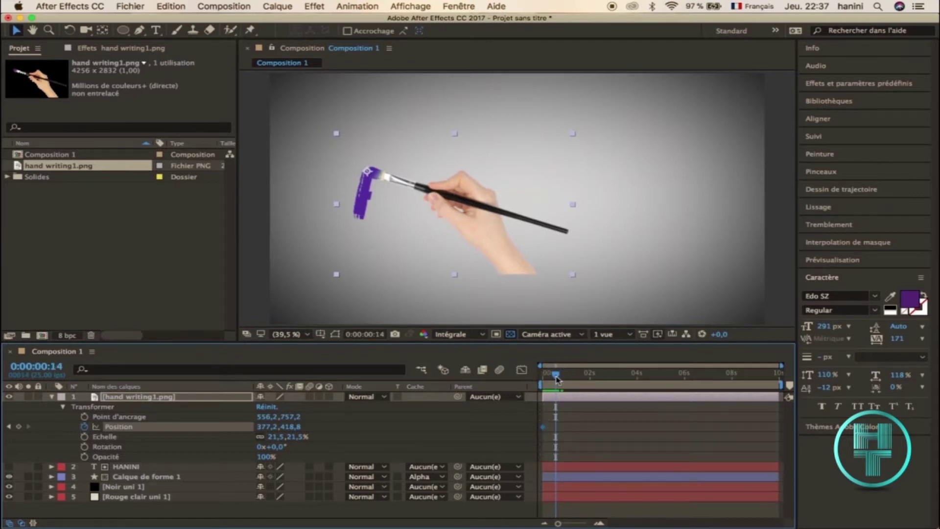
- Zoom in on the purple stroke and place the brush at the end of the H's first stem
drag(370, 173, 359, 223)
key(z)
click(371, 207)
click(505, 196)
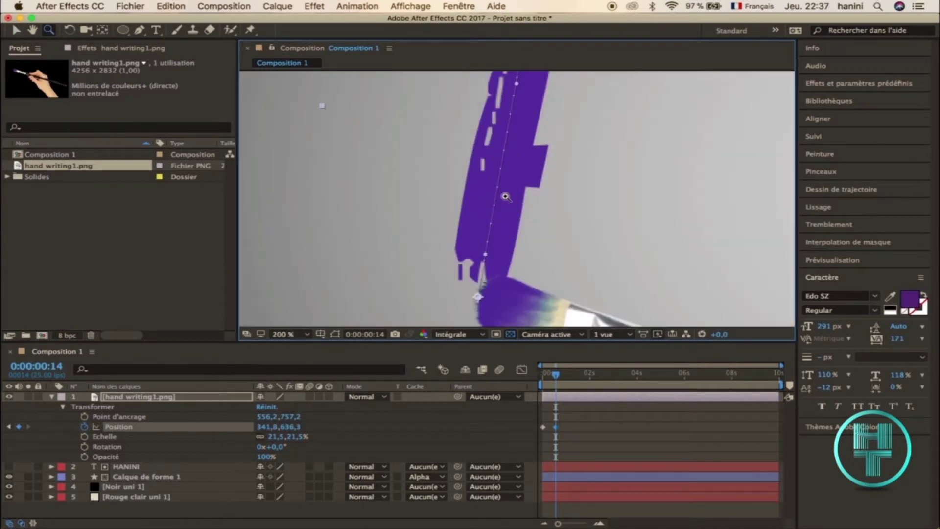
drag(518, 199, 467, 210)
click(15, 30)
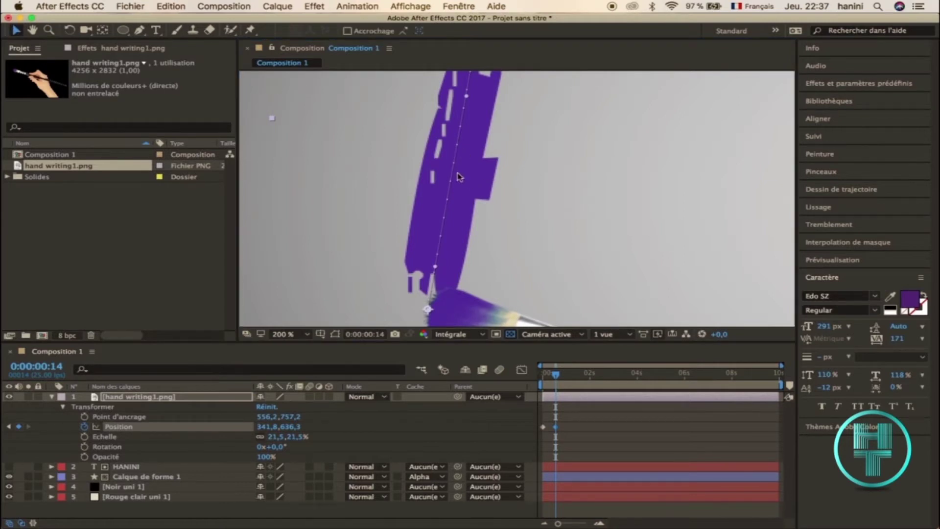
drag(454, 167, 451, 164)
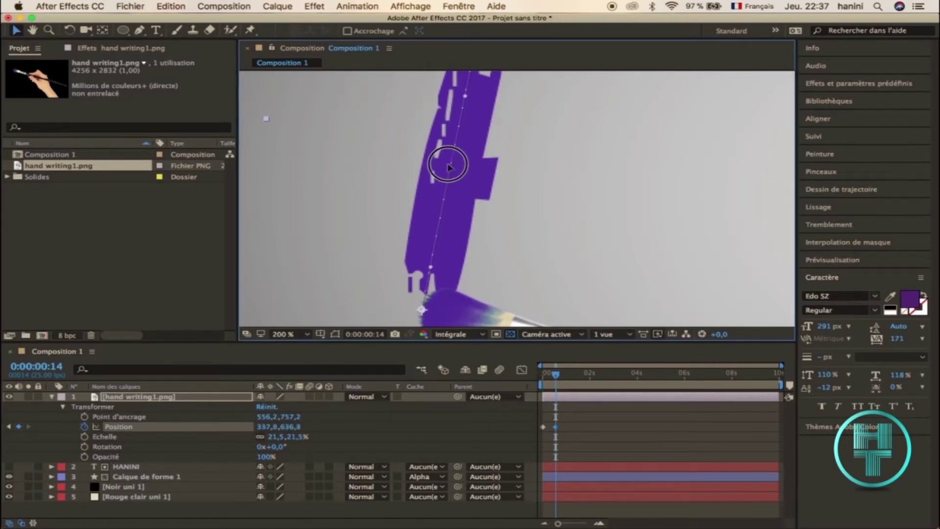
- Add a motion-path vertex, drag path points onto the stem, then zoom back to 100%
click(140, 32)
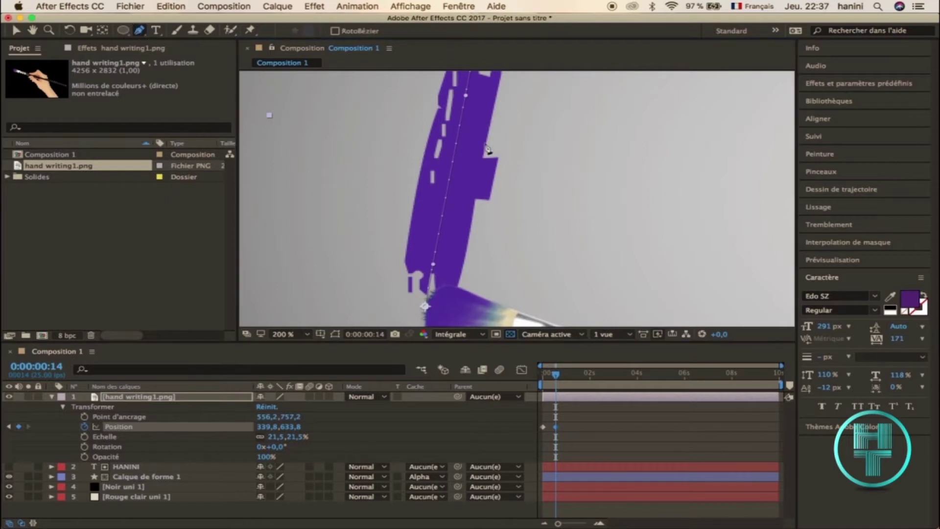
click(453, 163)
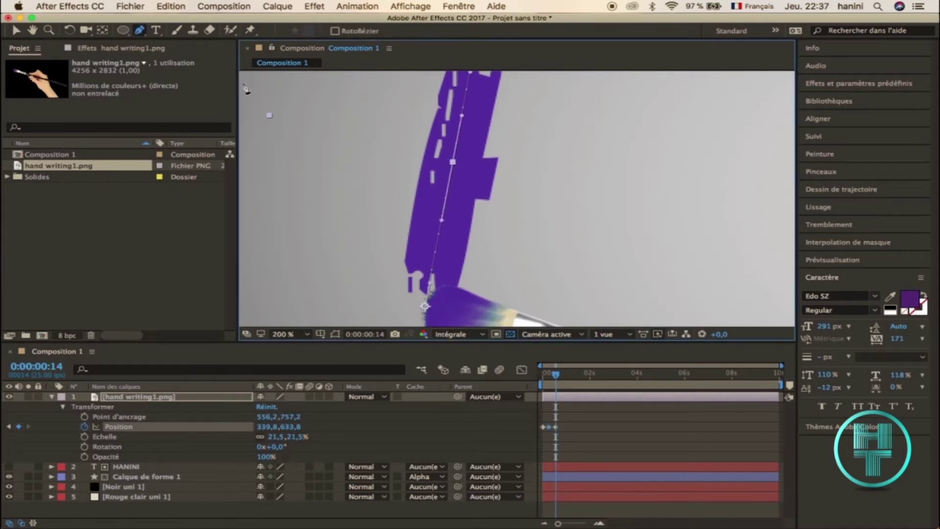
click(12, 31)
drag(454, 163, 446, 163)
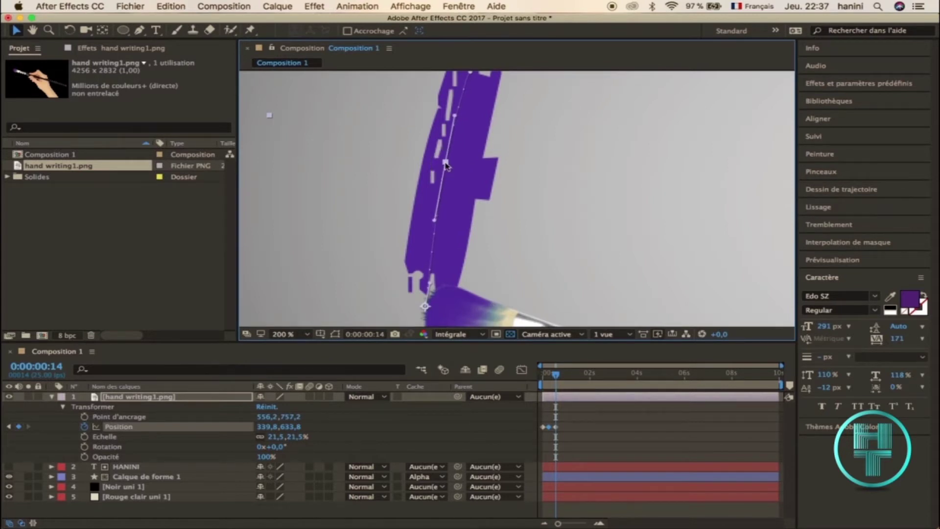
drag(455, 118, 458, 110)
key(z)
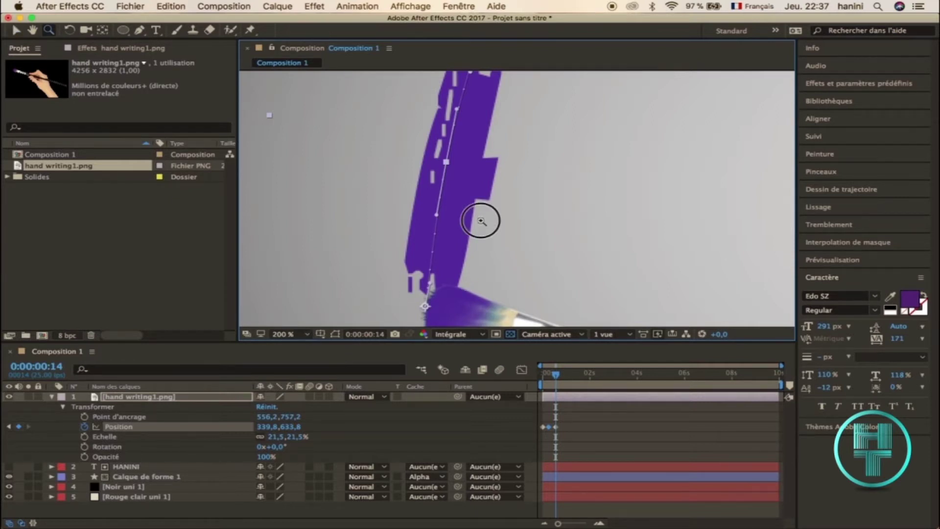
alt+click(481, 221)
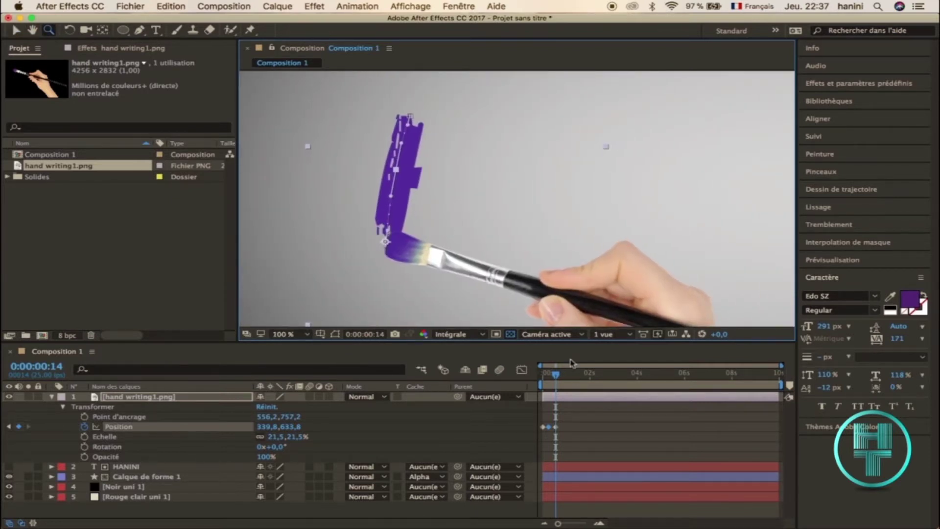
- Advance time and move the brush up to the top of the H's first stem
drag(556, 377, 557, 378)
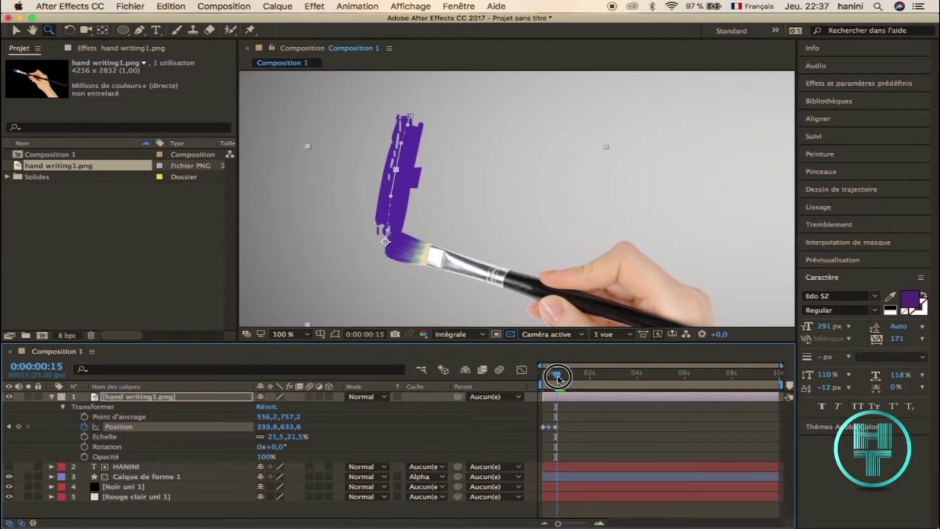
click(16, 30)
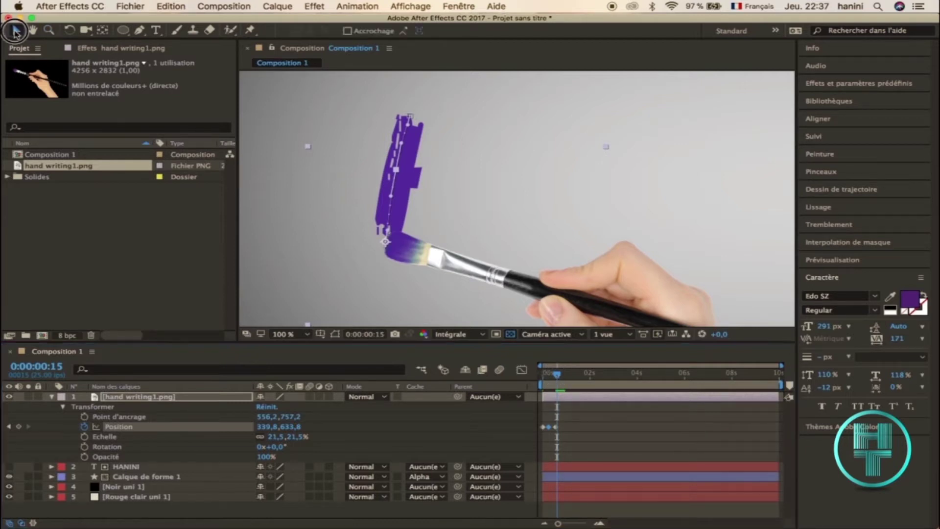
drag(391, 244, 403, 175)
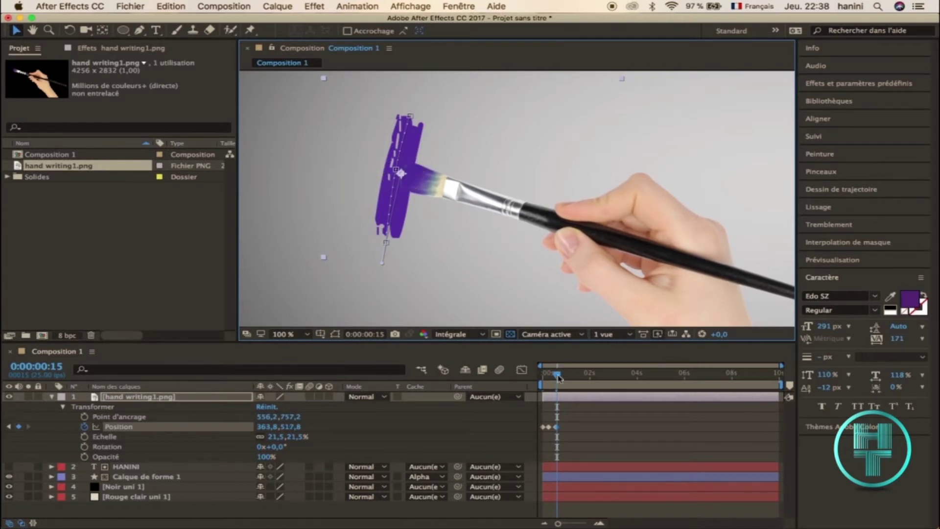
- Keyframe the brush along the H's crossbar to its end (456,8, 521,8) at 0:00:00:22
drag(559, 377, 564, 376)
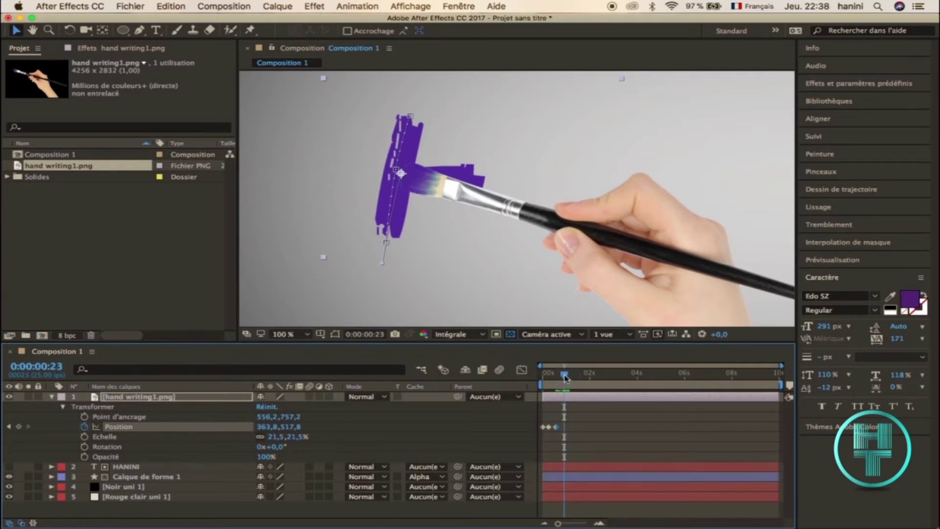
drag(565, 376, 563, 376)
drag(418, 184, 462, 178)
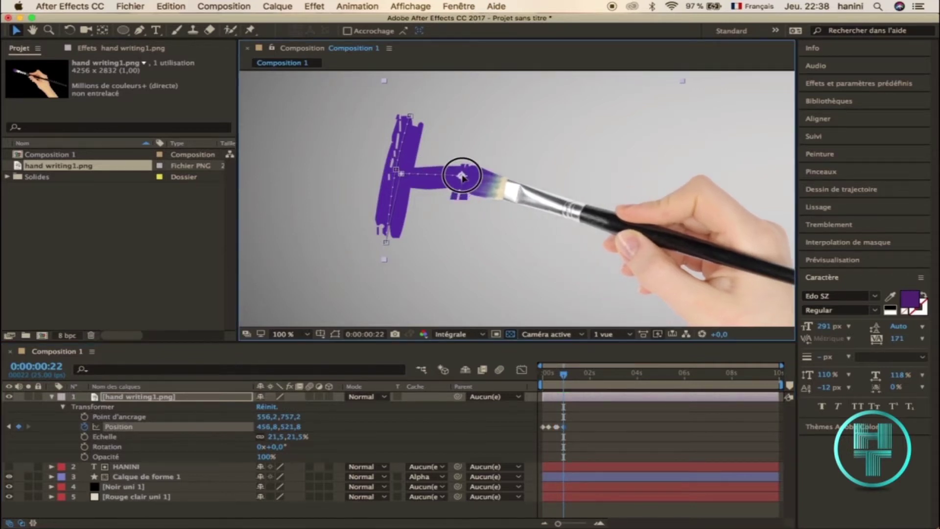
drag(461, 178, 467, 177)
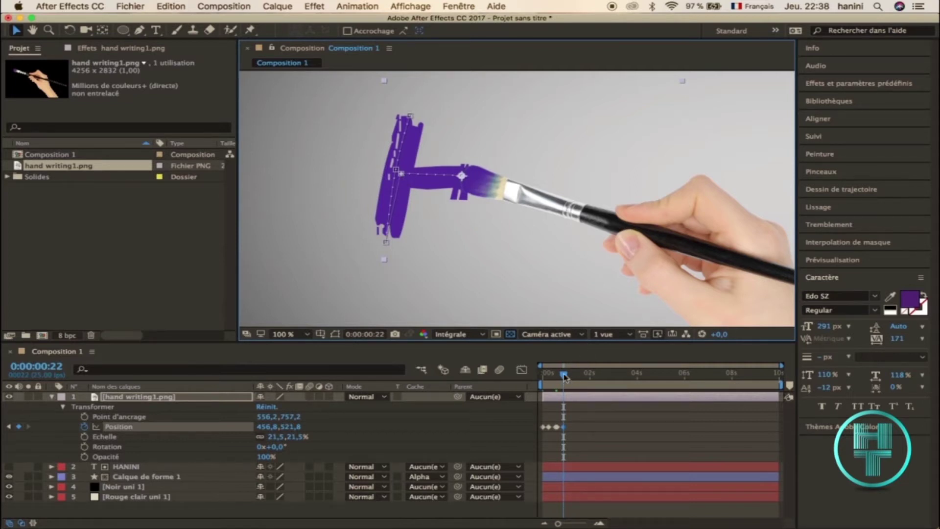
drag(564, 376, 574, 378)
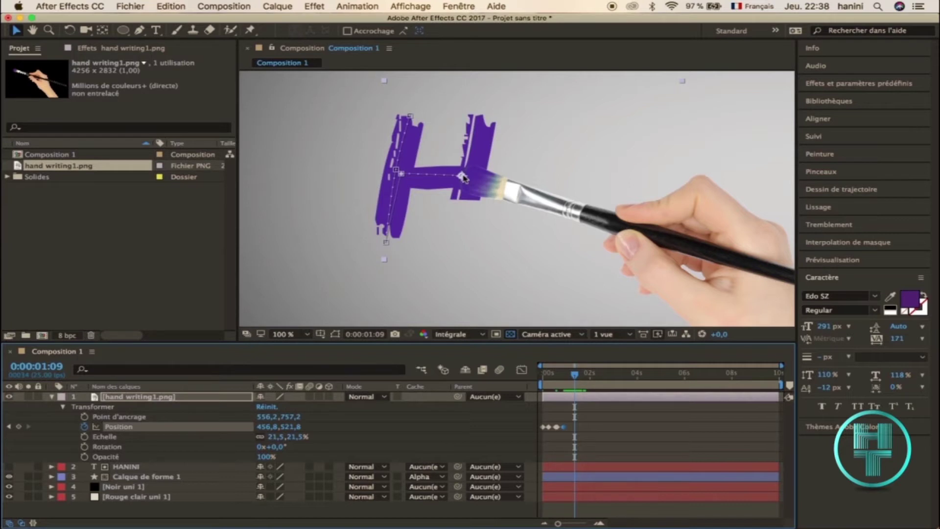
- Move the brush to the second stem's top and add a curved motion-path vertex near the crossbar
drag(464, 179, 487, 124)
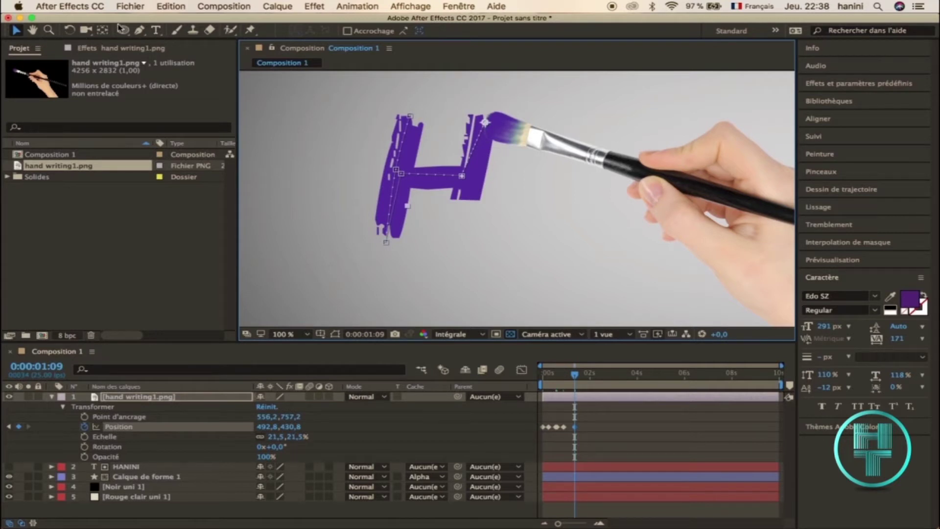
click(139, 31)
click(463, 169)
click(18, 32)
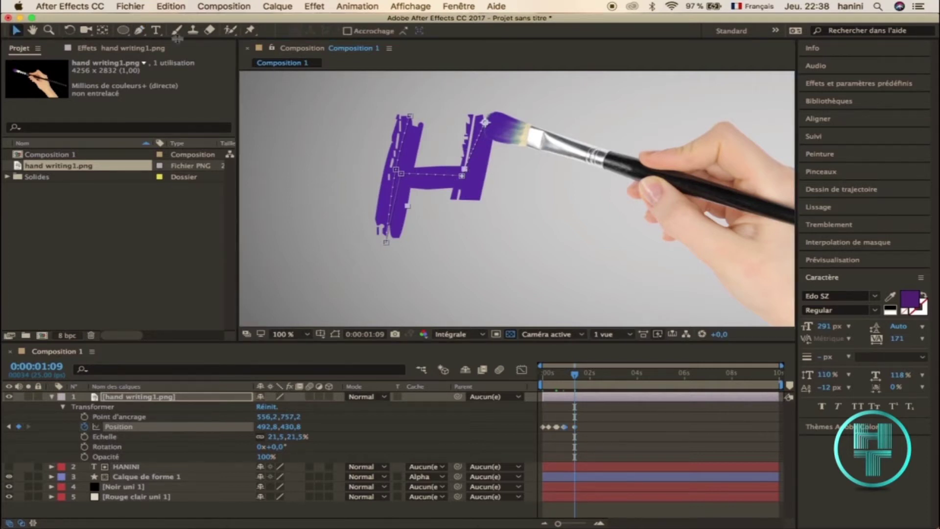
drag(465, 170, 477, 175)
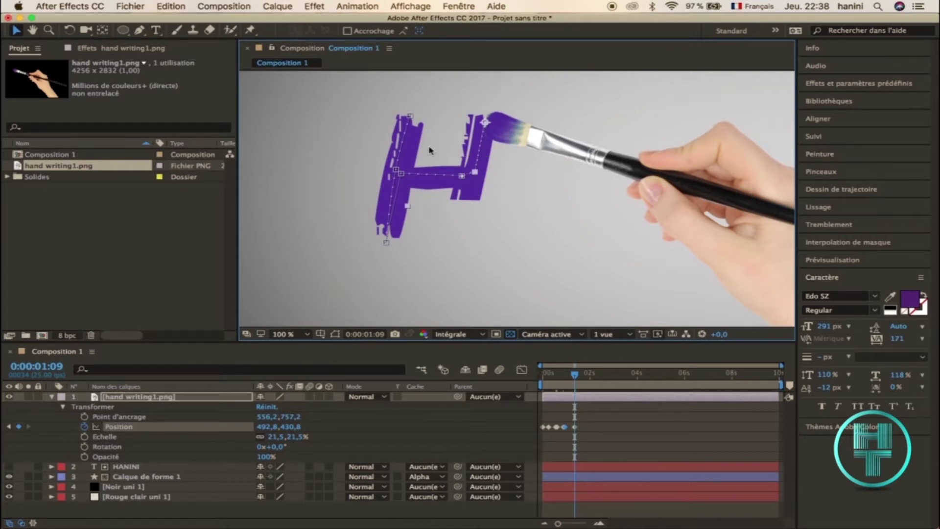
click(140, 30)
click(475, 173)
drag(479, 166, 485, 161)
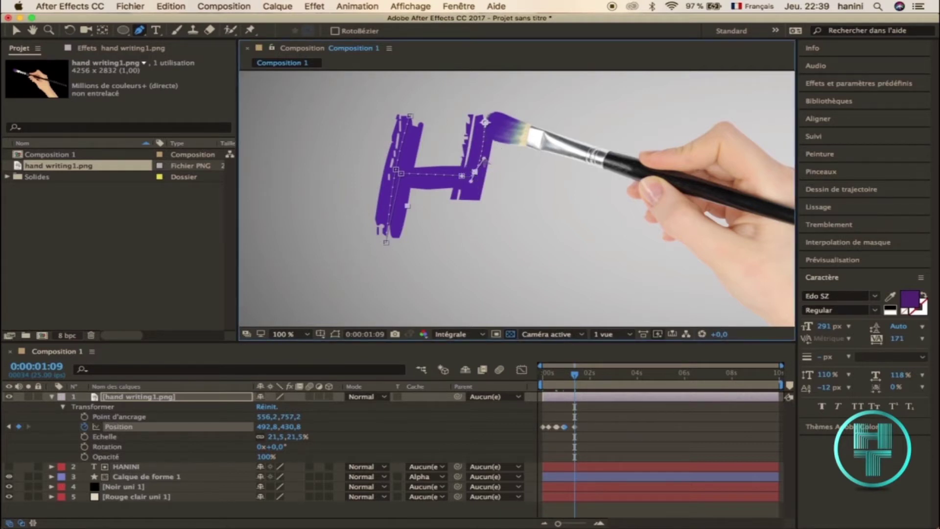
- Advance time and keyframe the brush at the second stem's base (449,8, 640,8), then step one frame
drag(589, 375, 578, 376)
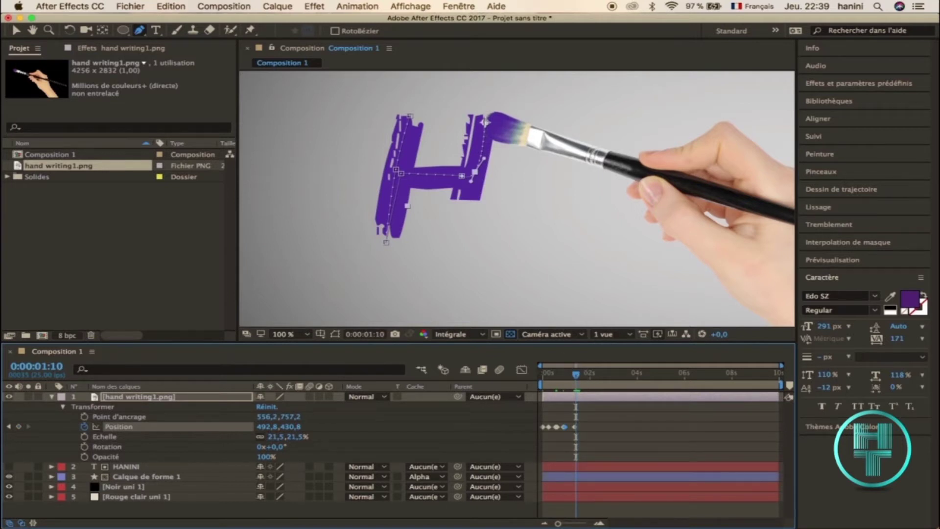
click(15, 32)
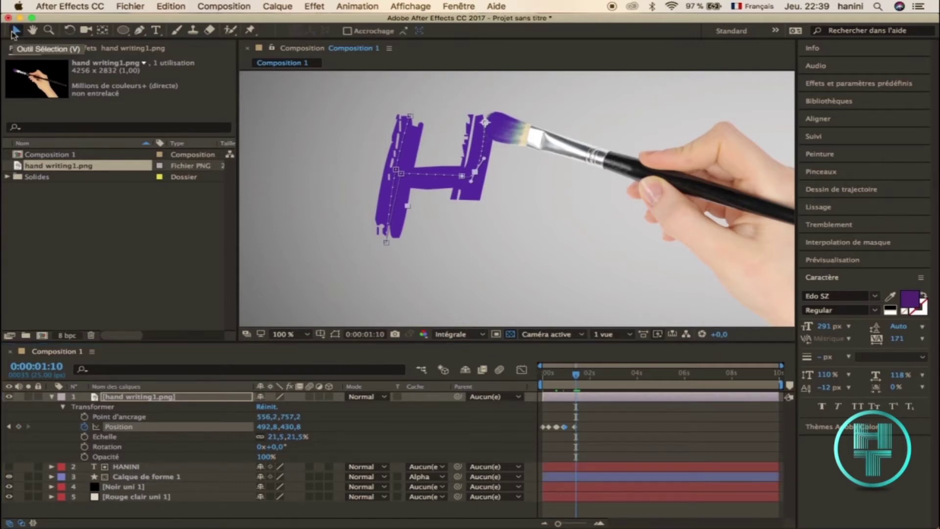
click(577, 376)
drag(576, 376, 585, 377)
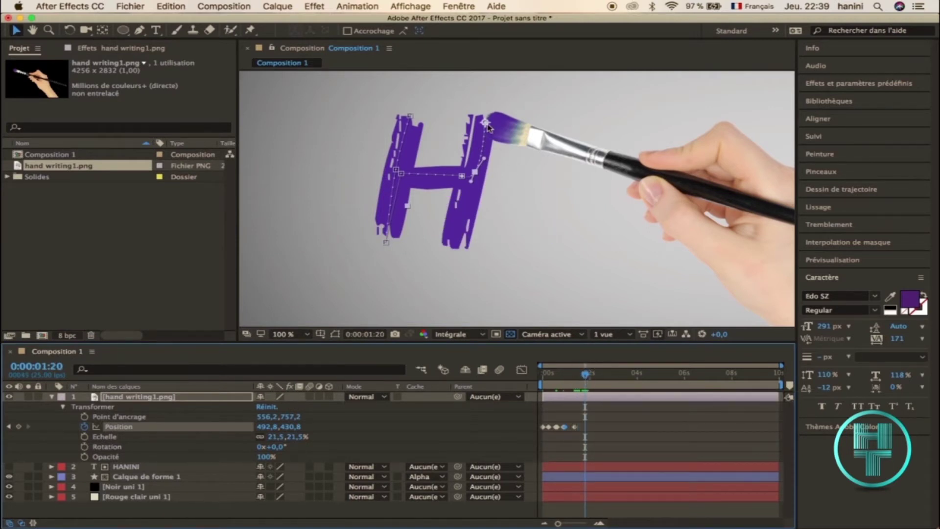
drag(488, 128, 457, 246)
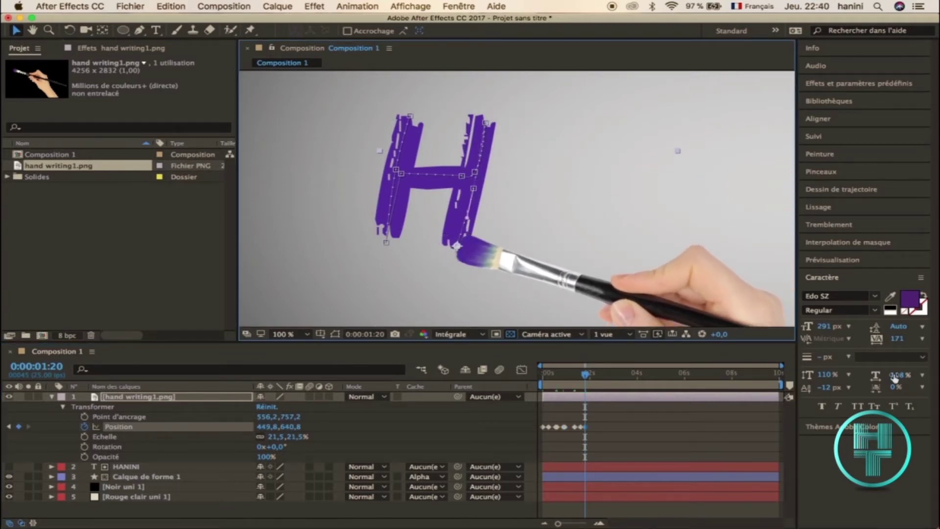
click(851, 262)
click(878, 277)
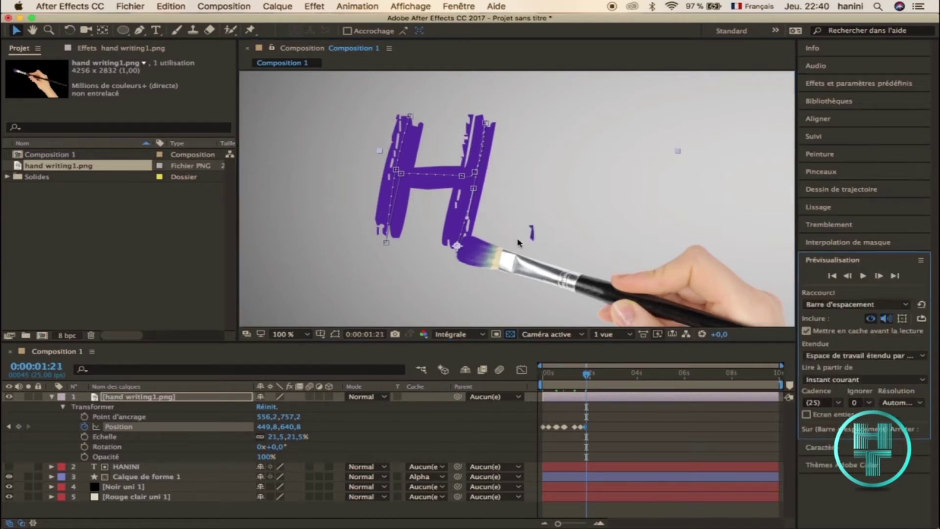
- Place the brush at the start of the A's stroke
drag(463, 252, 531, 236)
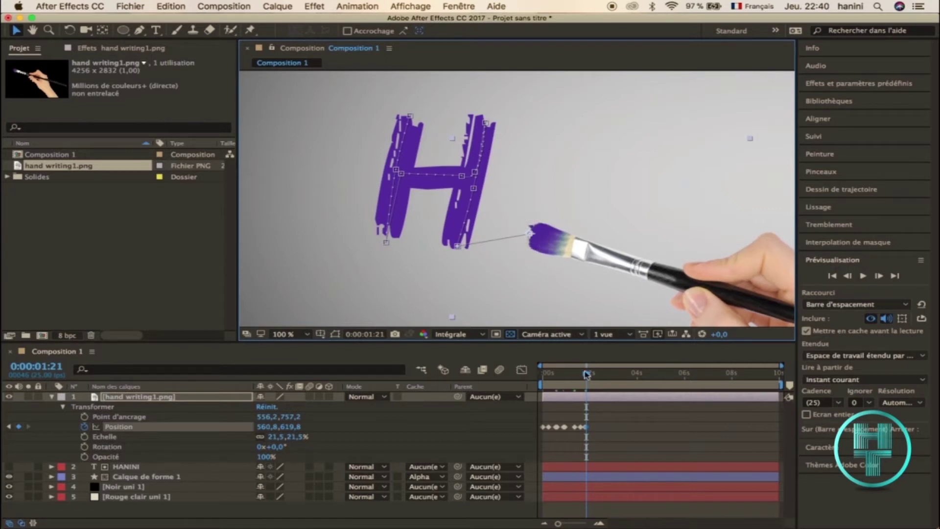
drag(586, 374, 596, 374)
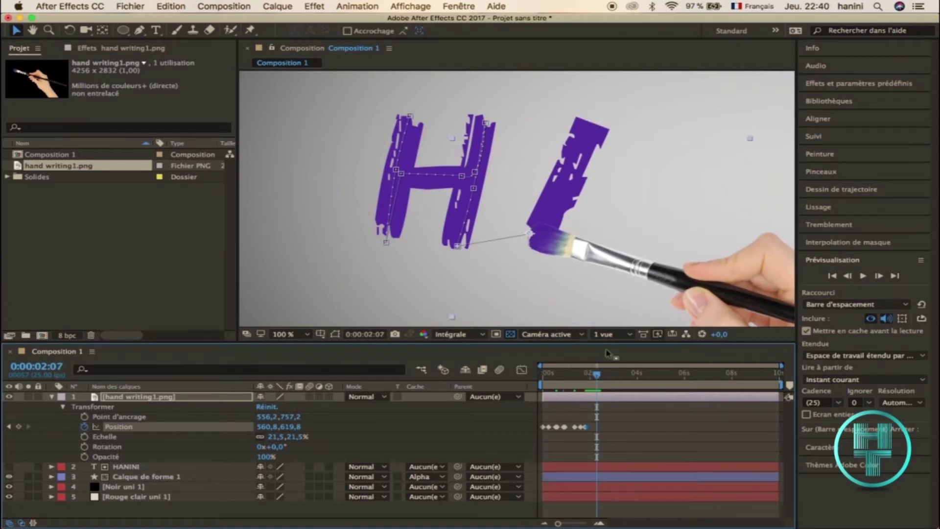
drag(598, 377, 589, 376)
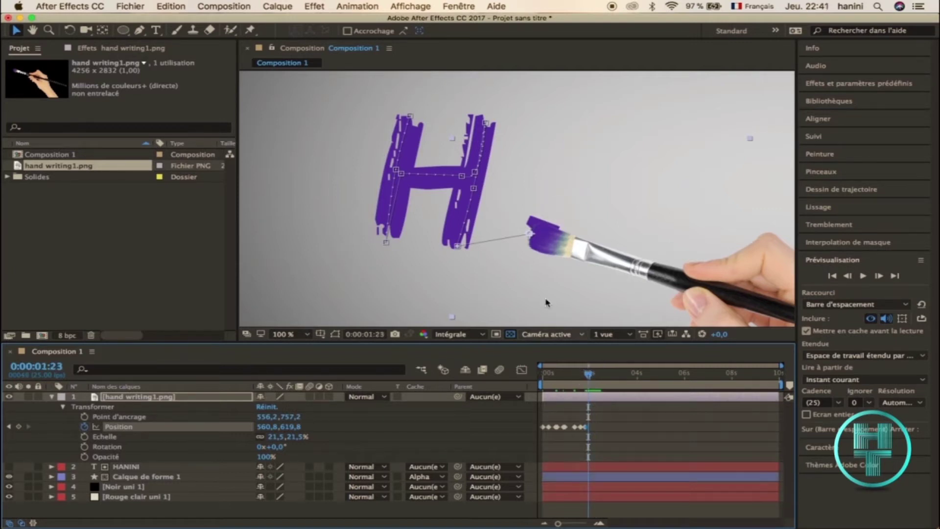
click(530, 236)
drag(534, 237, 537, 236)
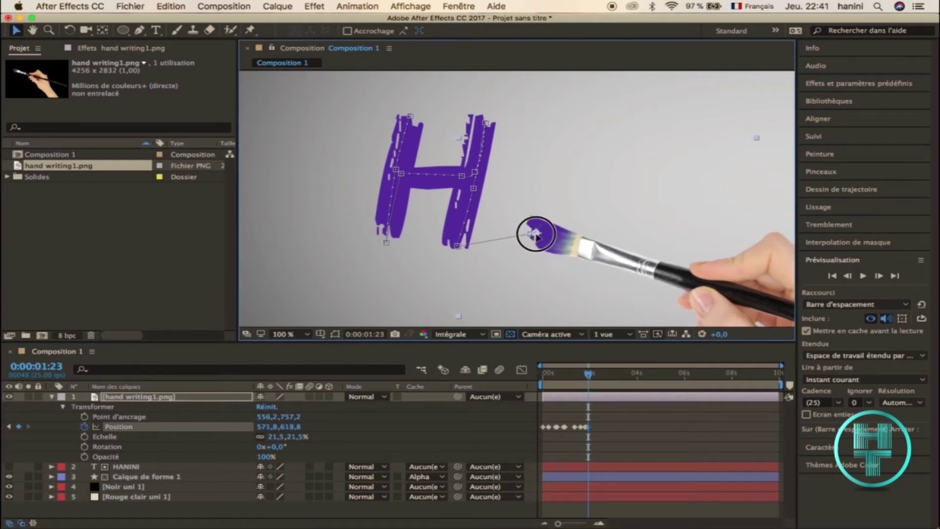
- Keyframe the brush up to the A's apex, then down to its right leg end (730,8, 672,8)
drag(587, 376, 596, 375)
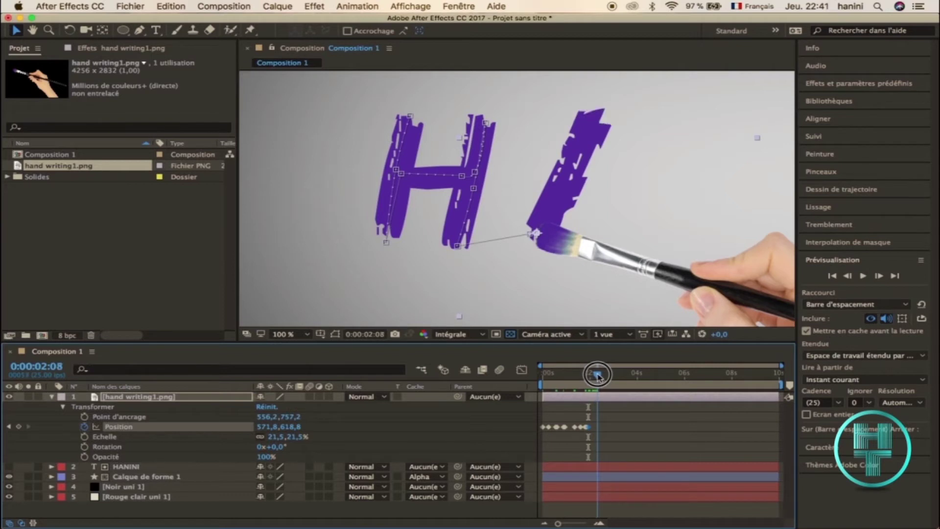
drag(540, 241, 603, 119)
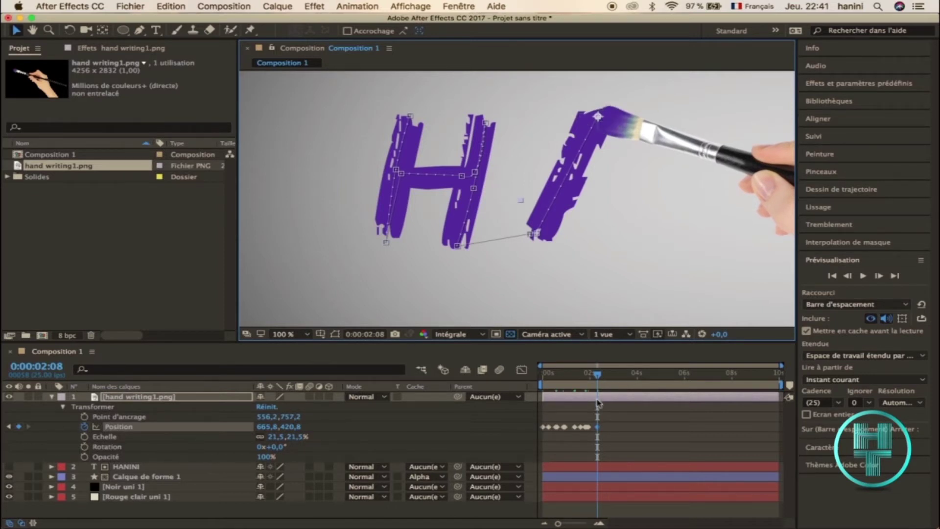
drag(598, 375, 613, 376)
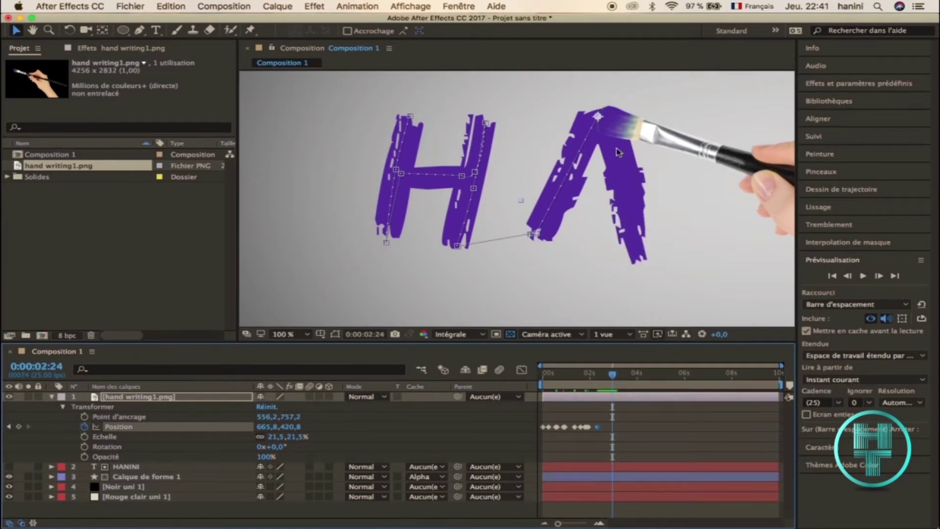
drag(600, 120, 643, 266)
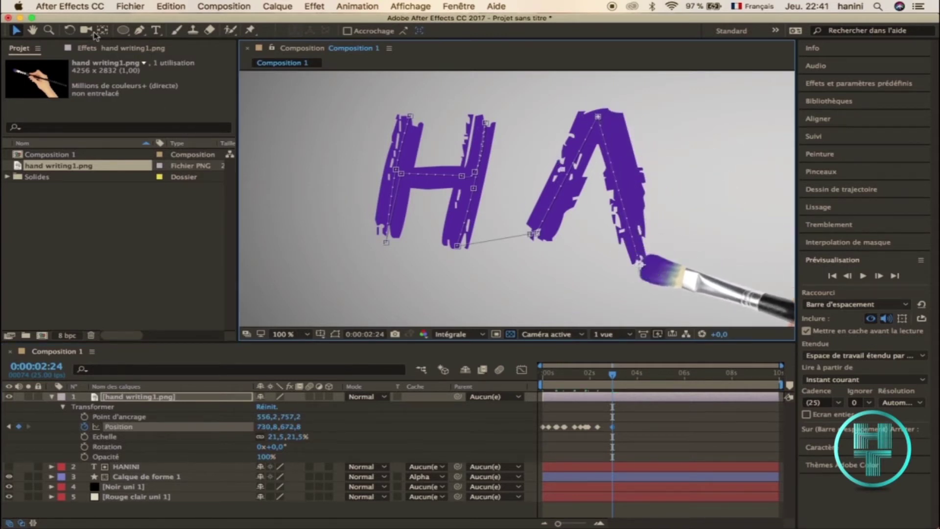
- Add and adjust motion-path points along the A's right stroke
click(141, 30)
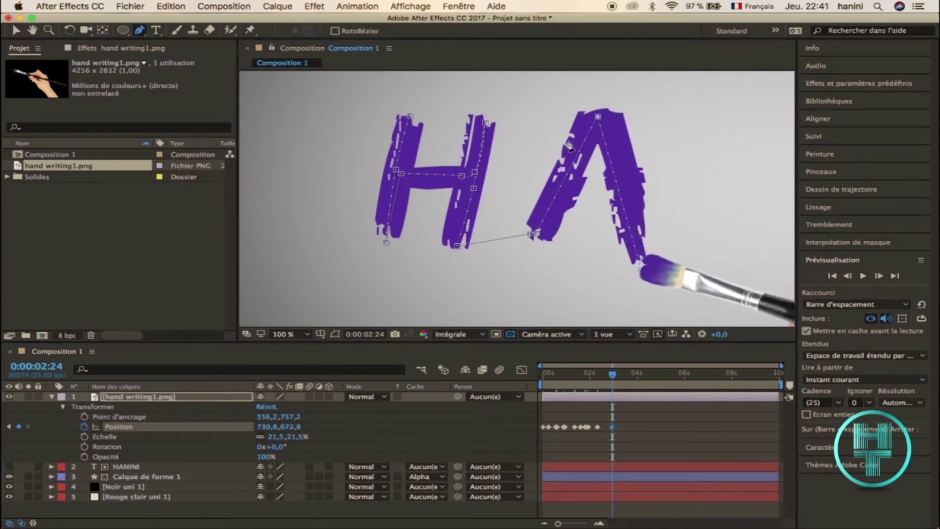
click(616, 182)
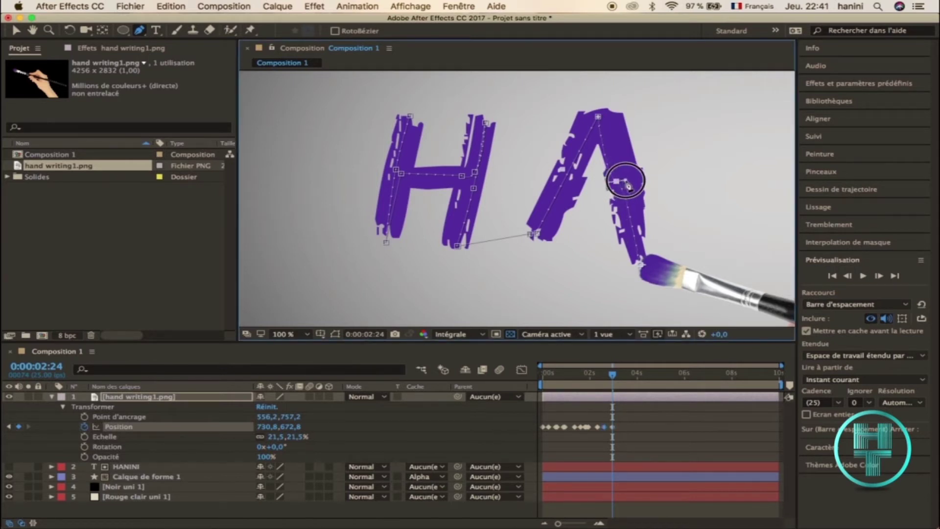
click(631, 216)
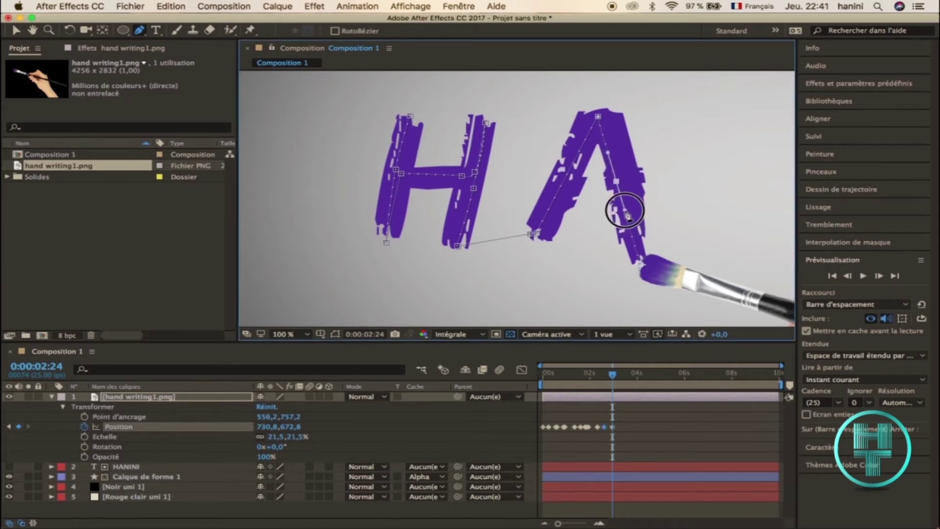
click(19, 30)
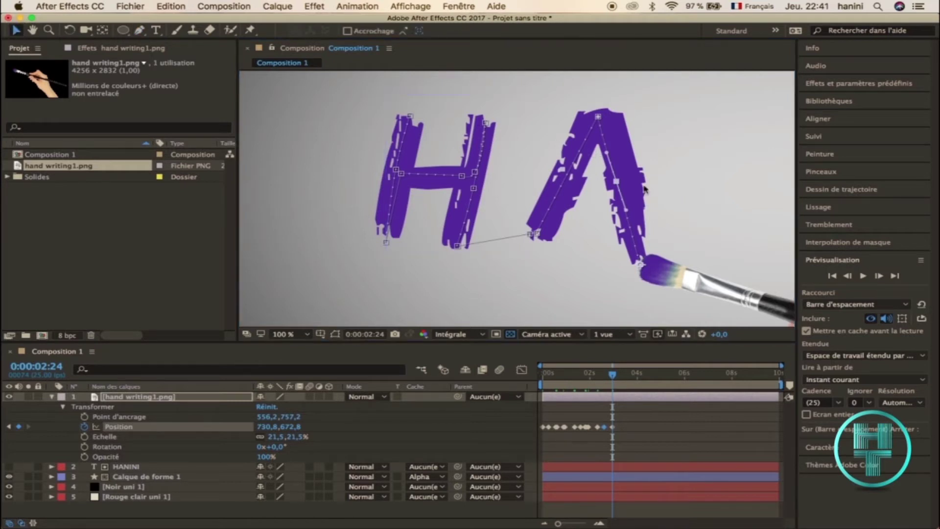
drag(616, 185, 623, 182)
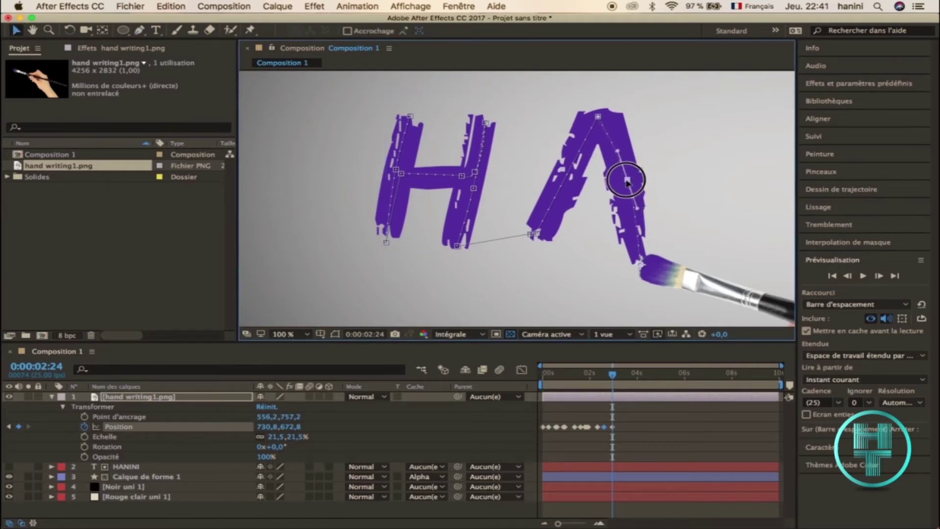
drag(635, 212, 637, 223)
- Keyframe the brush across the A's crossbar at 0:00:03:14 and add a curve point on it
key(Page_Down)
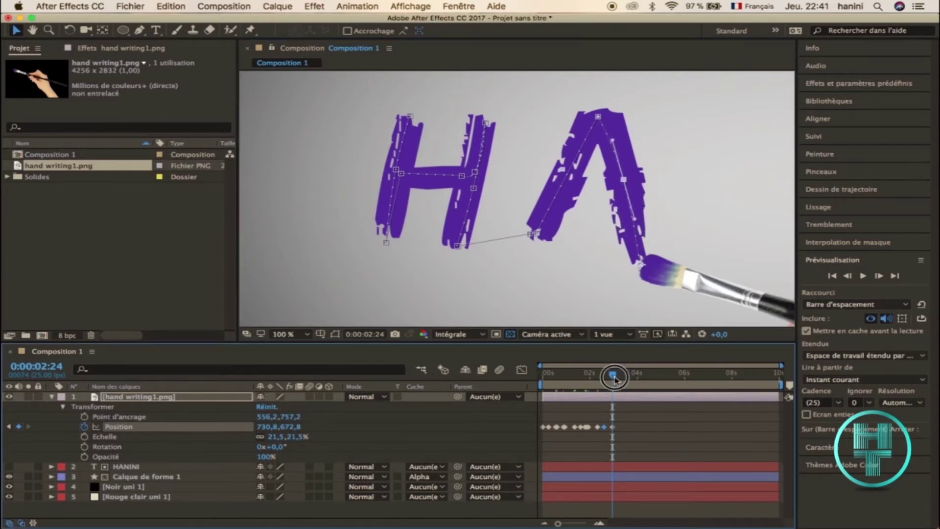
drag(641, 269, 557, 190)
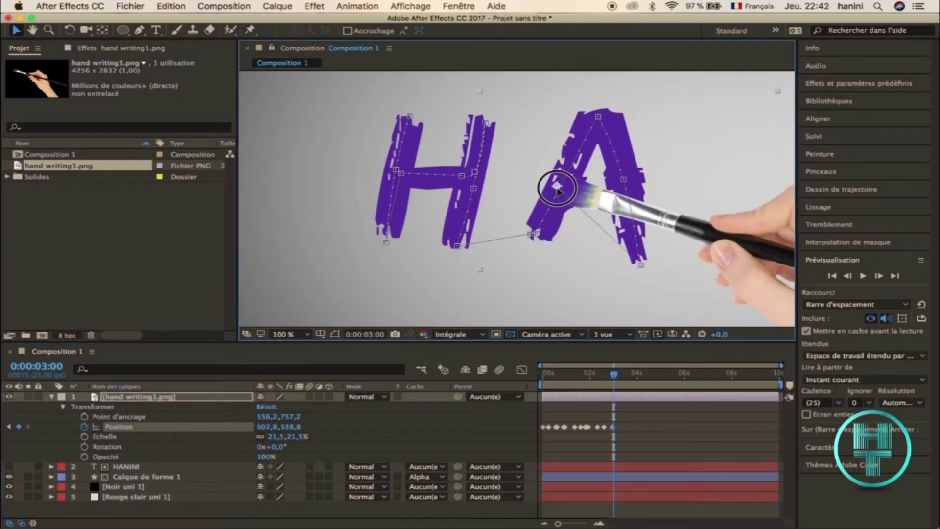
click(626, 375)
drag(625, 375, 627, 375)
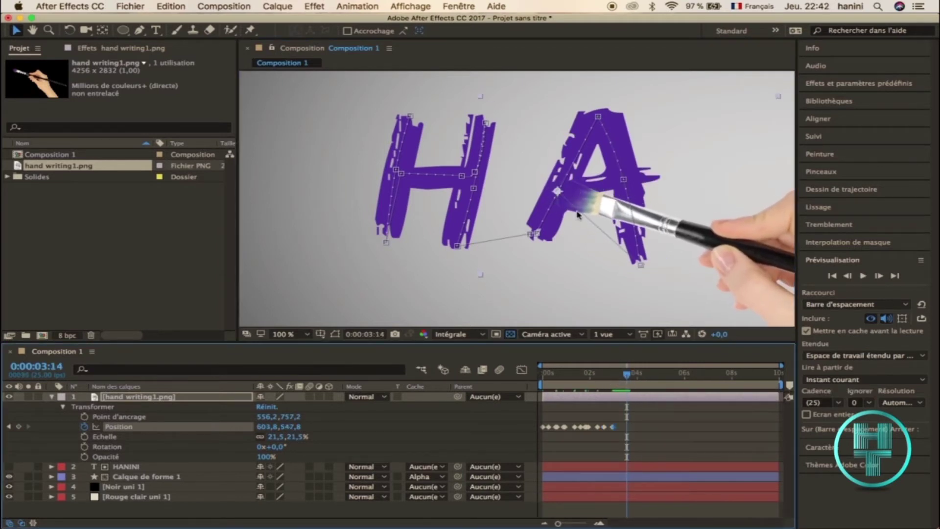
drag(560, 196, 658, 177)
key(g)
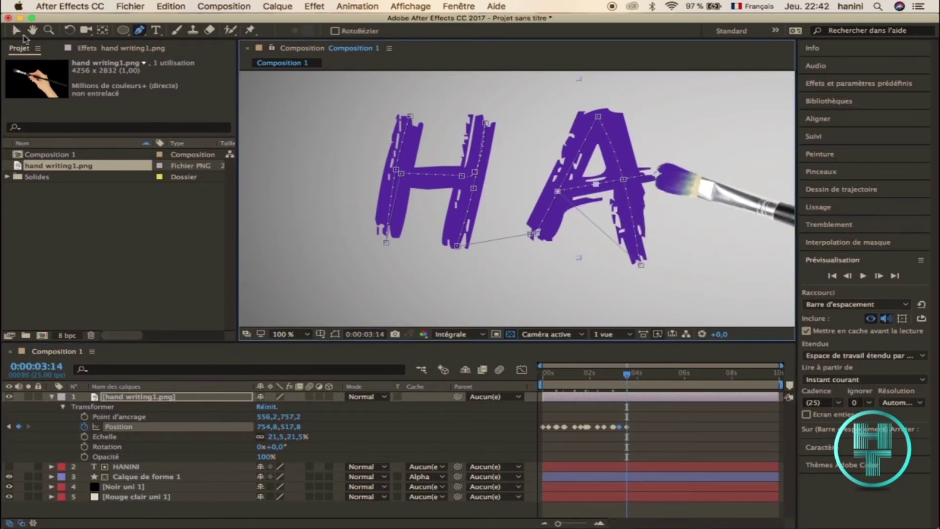
click(574, 191)
key(v)
- Place the brush at the N's first stroke start at 0:00:03:17
key(Page_Down)
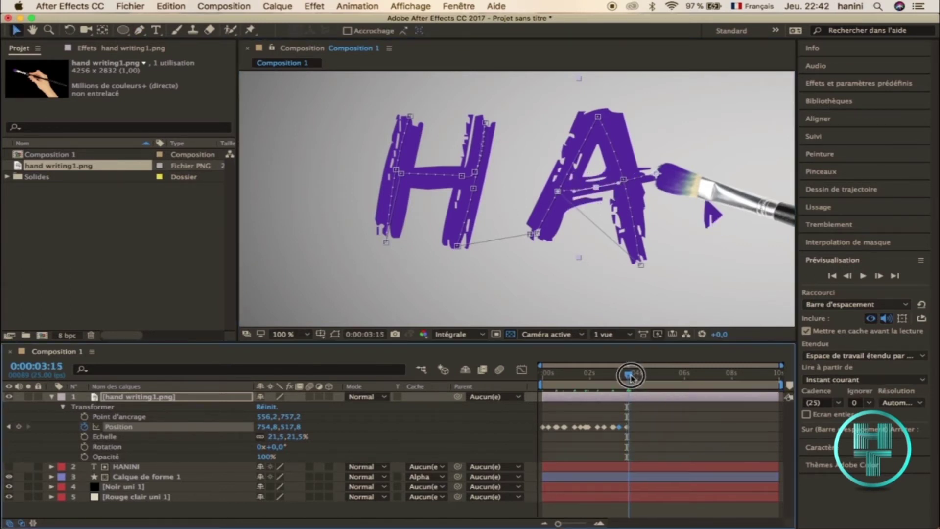
click(658, 175)
click(631, 375)
drag(631, 375, 630, 374)
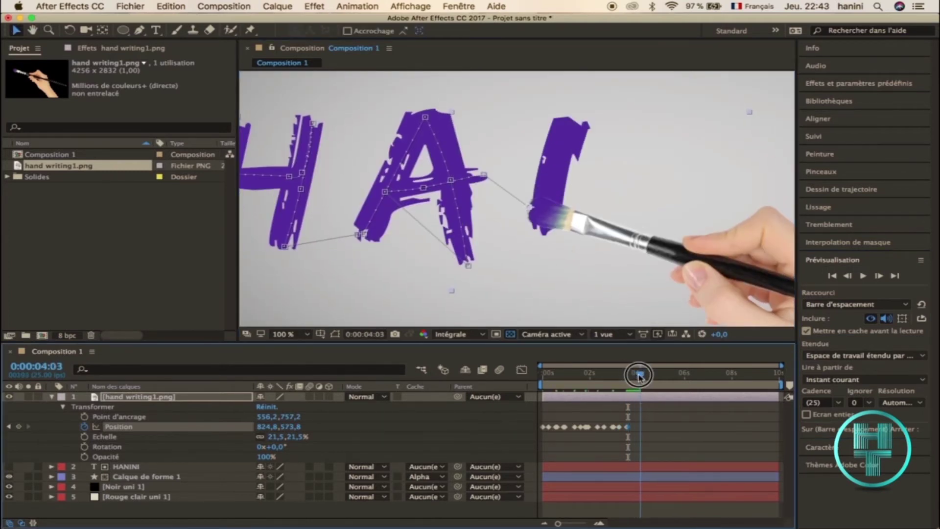
drag(551, 209, 557, 223)
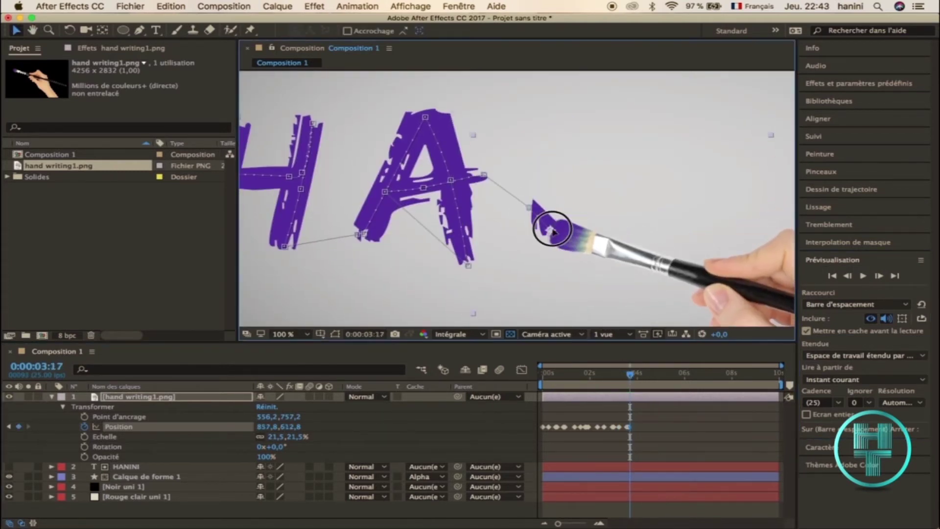
- Zoom in, add a curved motion-path point at the N's start, and zoom back out
key(z)
click(539, 219)
click(539, 219)
click(139, 30)
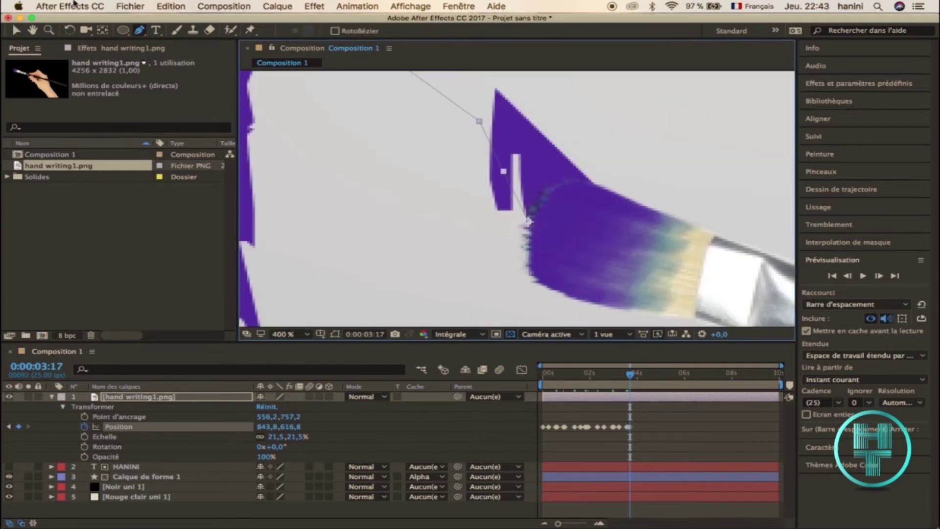
drag(501, 168, 527, 182)
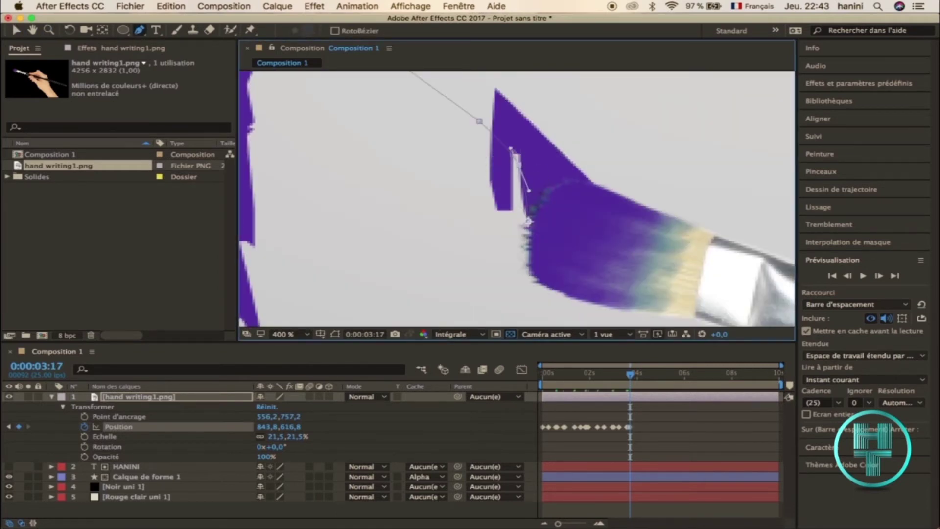
key(z)
key(slash)
click(632, 375)
- Keyframe the brush at the N's first stroke top at 0:00:04:03 and shape the path with points
drag(632, 375, 639, 376)
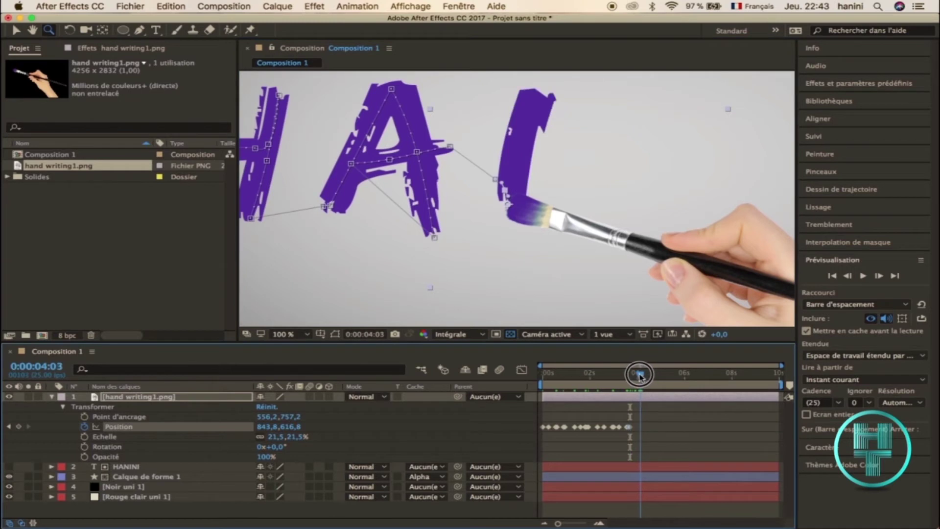
key(g)
drag(509, 208, 535, 96)
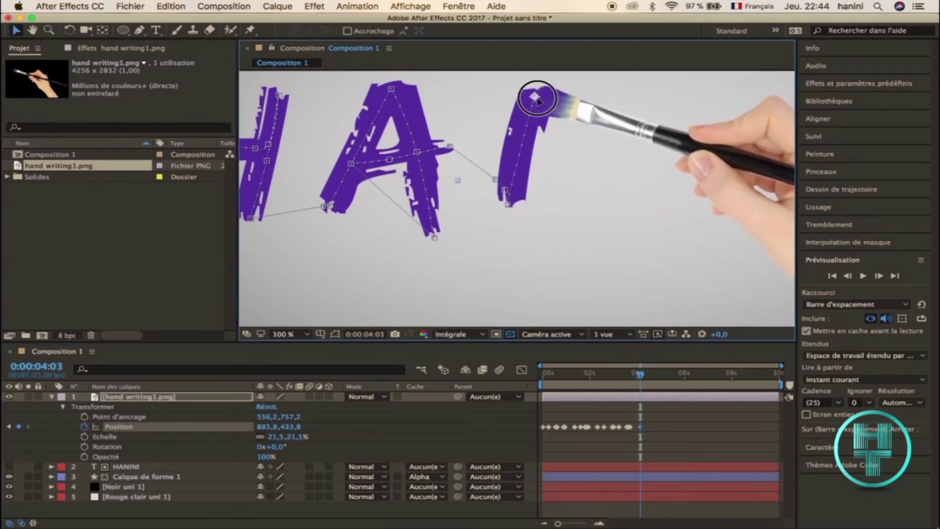
click(520, 142)
click(521, 115)
click(508, 169)
click(522, 113)
click(508, 174)
key(v)
click(515, 144)
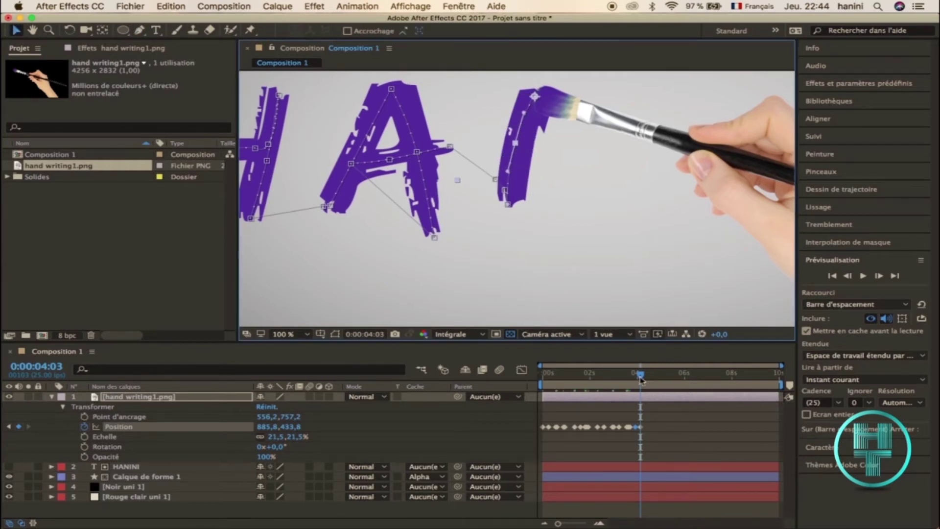
- Keyframe the brush at the N's diagonal bottom at 0:00:04:14
drag(640, 376, 650, 376)
drag(539, 100, 597, 216)
key(g)
key(v)
click(568, 155)
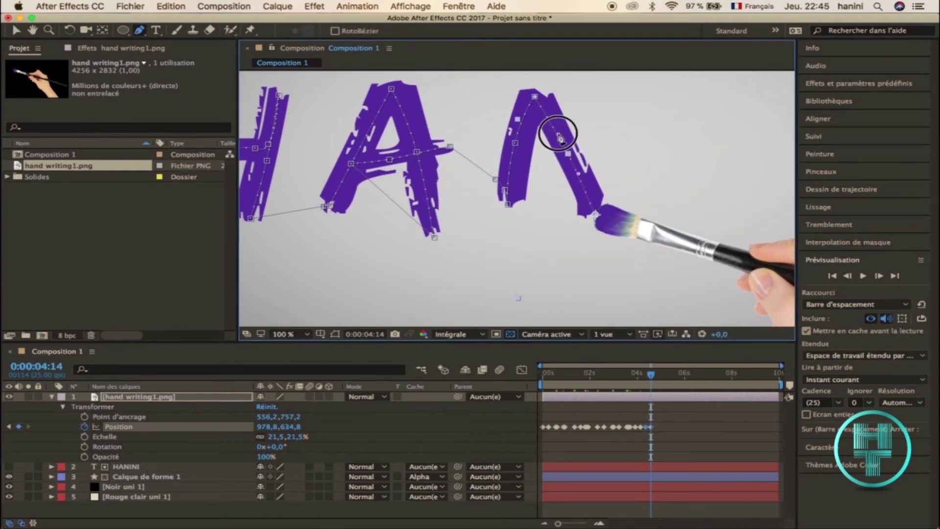
click(570, 154)
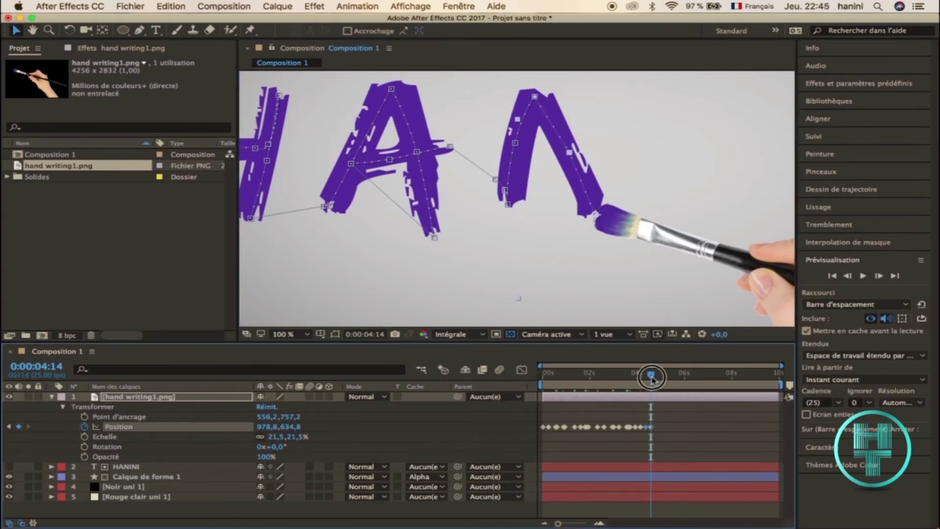
- Keyframe the N's last stroke top at 0:00:05:07, then the I's top (1154,8, 425,8) at 0:00:05:08
drag(651, 374, 667, 374)
drag(595, 206, 625, 88)
click(139, 29)
click(605, 147)
click(612, 117)
drag(667, 374, 669, 374)
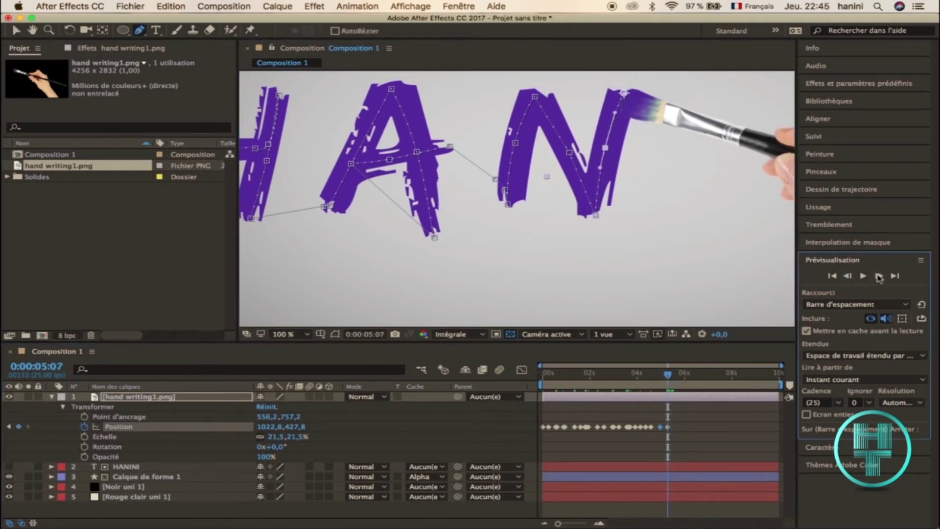
key(v)
drag(651, 101, 704, 99)
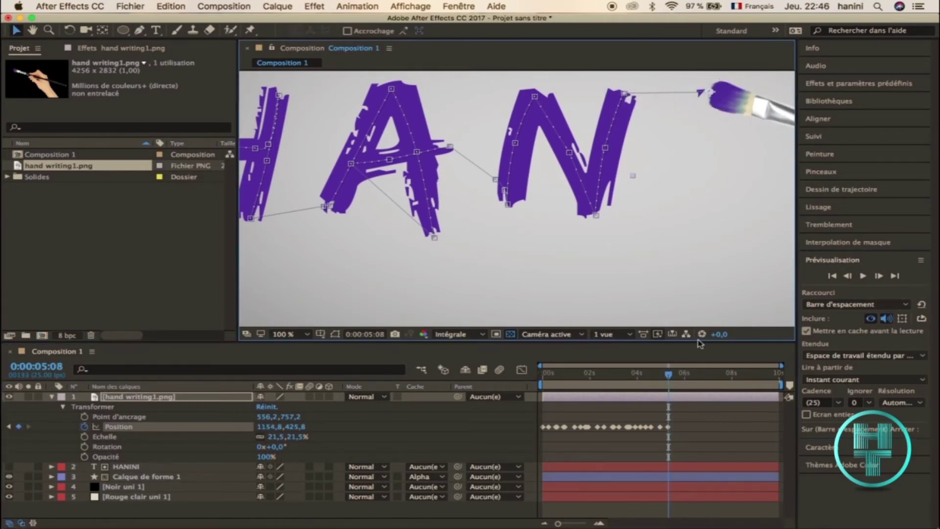
- Keyframe the brush at the I's bottom (1133,8, 645,8) at 0:00:05:22
drag(669, 374, 680, 375)
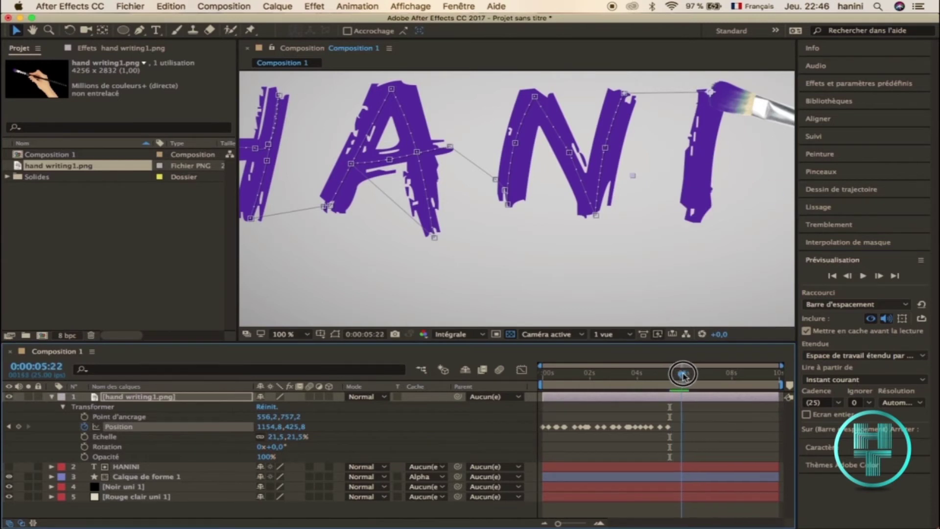
drag(713, 94, 700, 178)
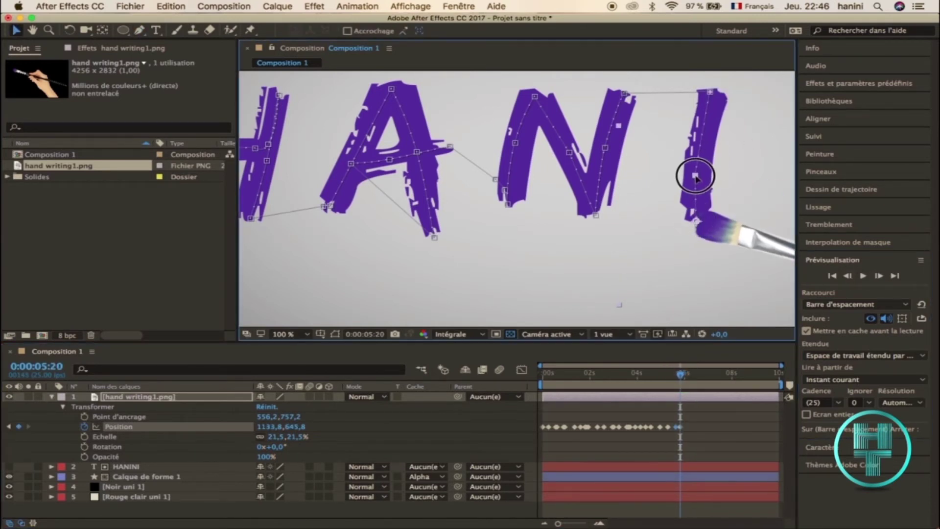
key(g)
key(space)
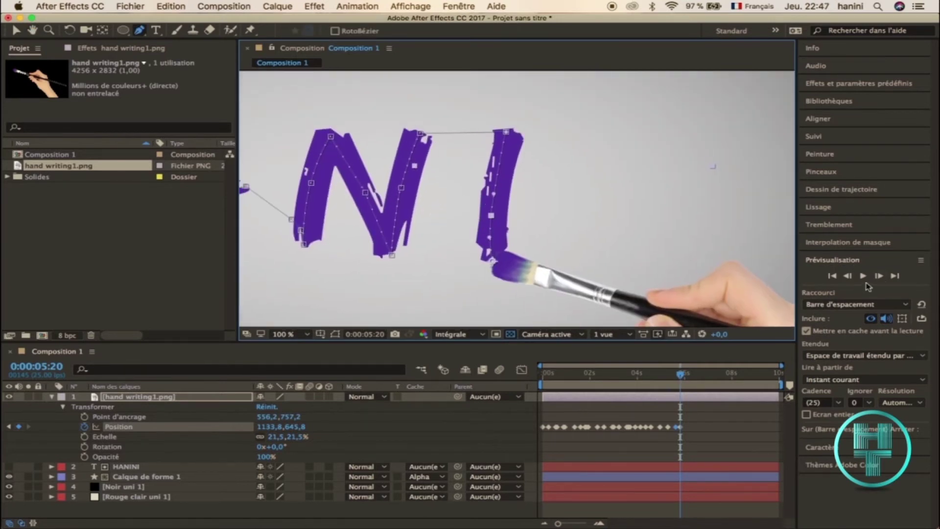
click(848, 277)
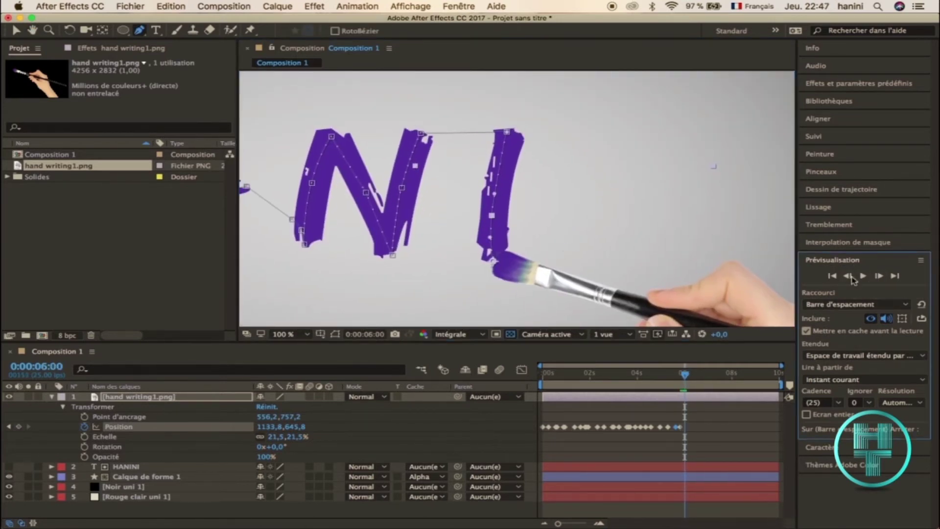
- Step ahead frame by frame and place the brush at the second N's base (1262,8, 611,8)
key(v)
click(879, 276)
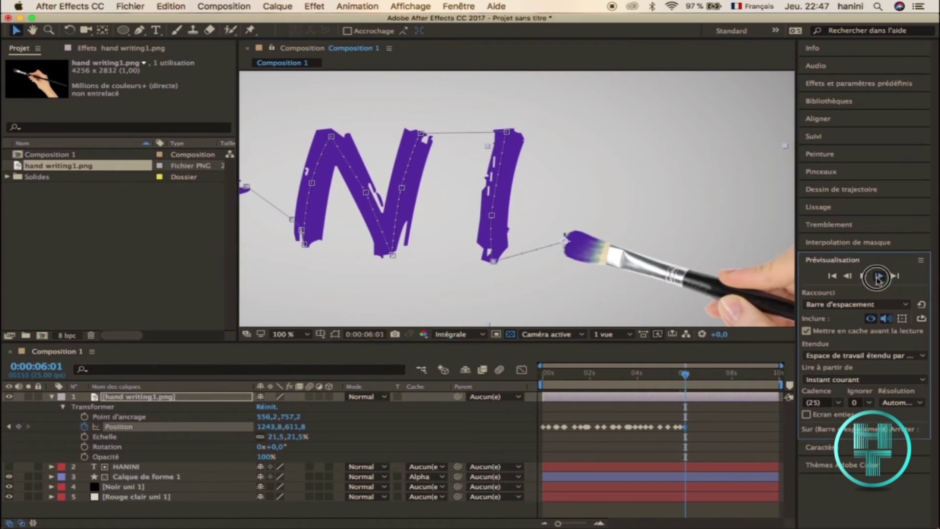
click(687, 377)
click(879, 275)
click(581, 235)
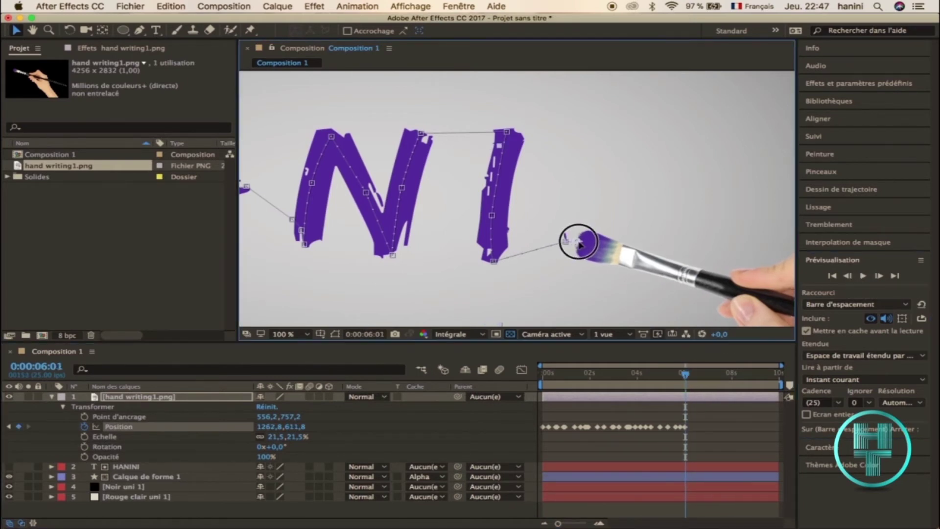
click(879, 276)
click(696, 377)
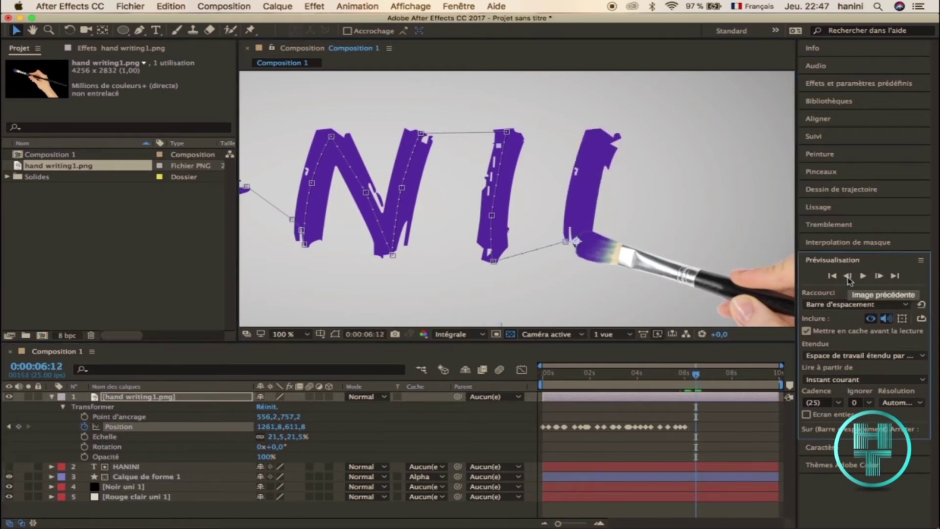
- Move the brush up to the top of the second N's first stroke
drag(621, 184, 604, 132)
click(587, 183)
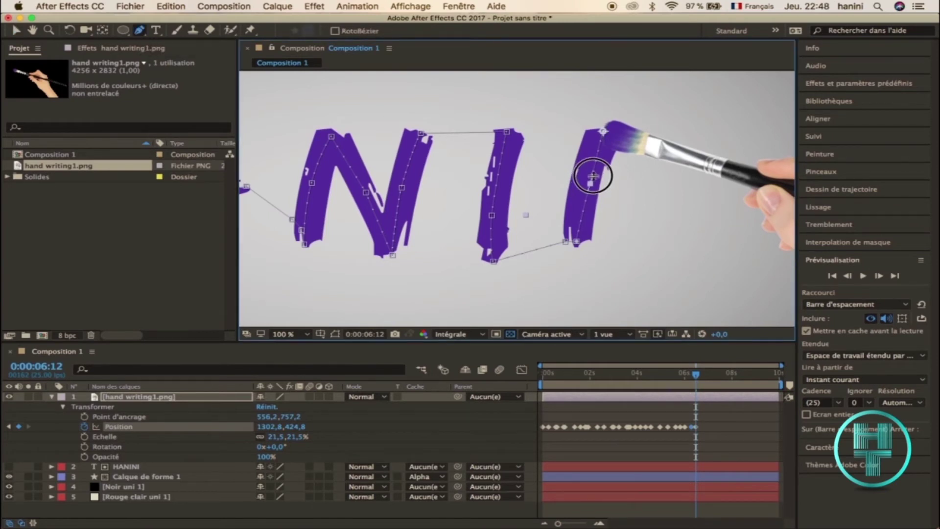
click(585, 184)
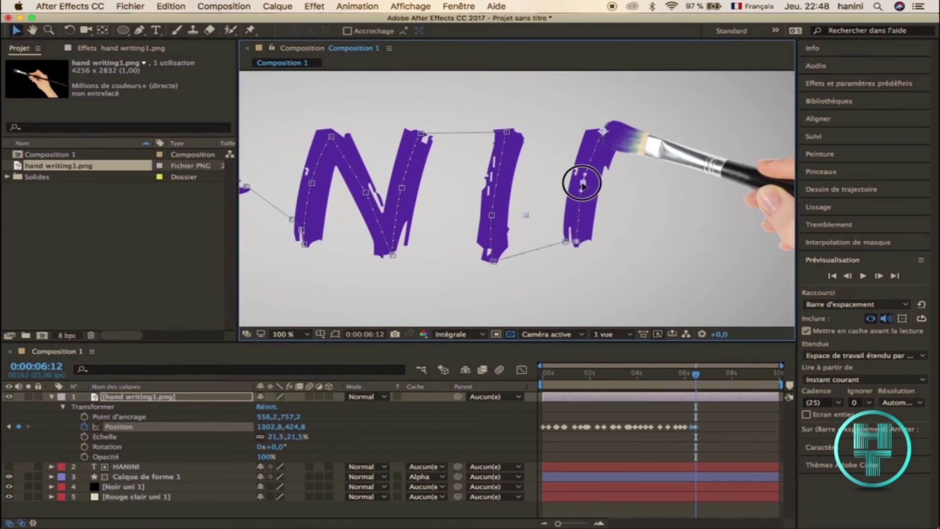
click(863, 284)
- Keyframe the brush at the N's diagonal bottom (0:00:07:00) and last stroke top (0:00:07:08)
drag(698, 372, 708, 373)
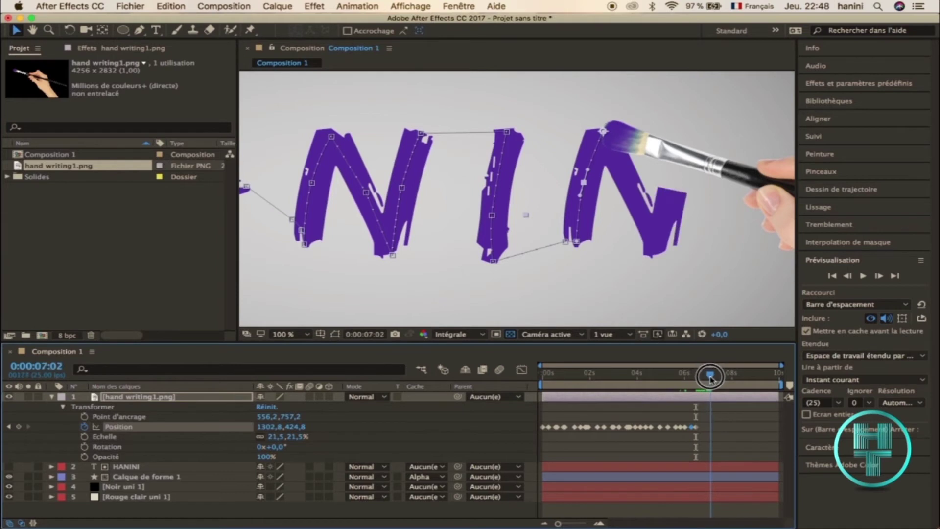
drag(609, 134, 670, 254)
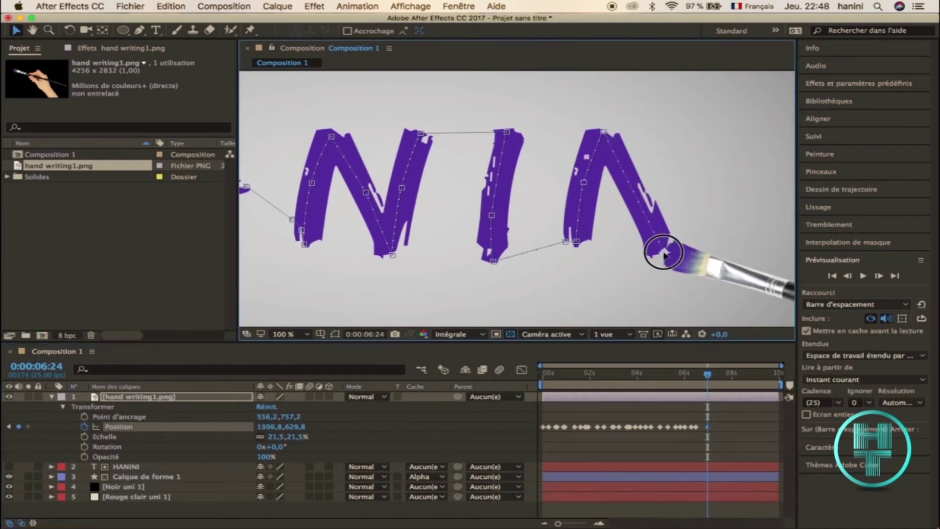
drag(707, 373, 715, 373)
click(849, 278)
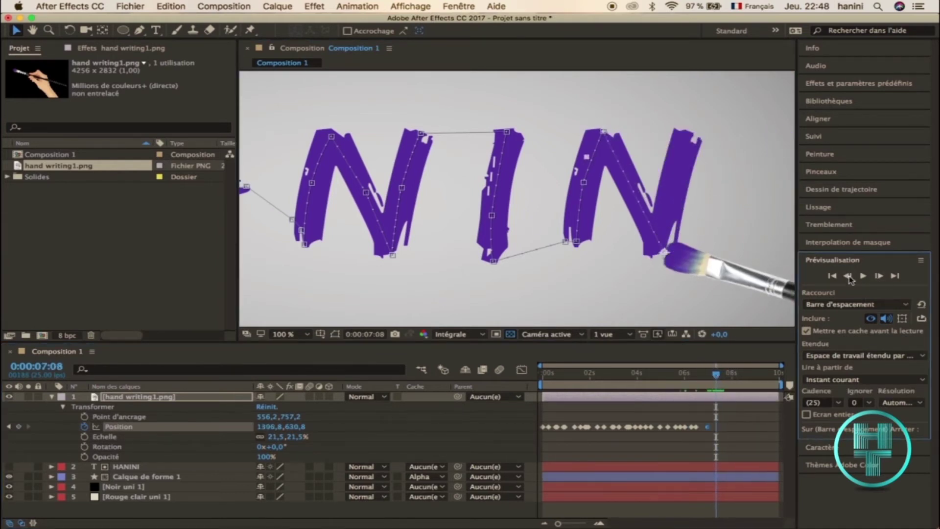
key(Page_Down)
drag(668, 255, 691, 133)
click(139, 29)
click(16, 29)
click(670, 188)
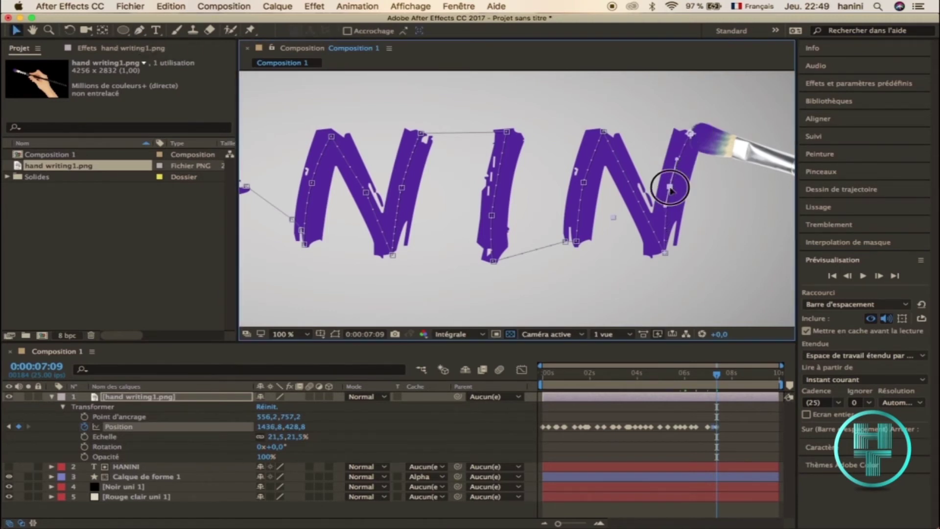
- Step frame by frame to 0:00:07:18 to check the brush position
click(718, 376)
click(878, 276)
click(847, 276)
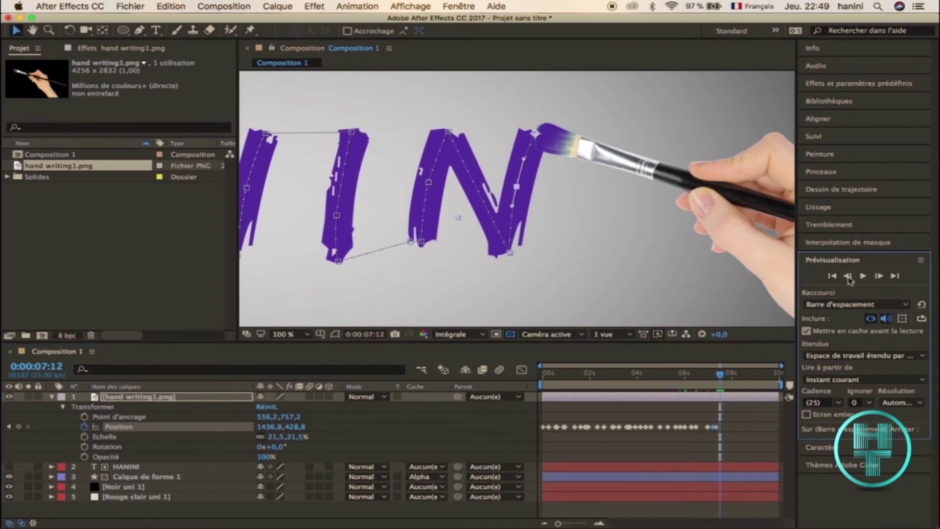
click(879, 275)
click(879, 275)
click(878, 276)
click(878, 276)
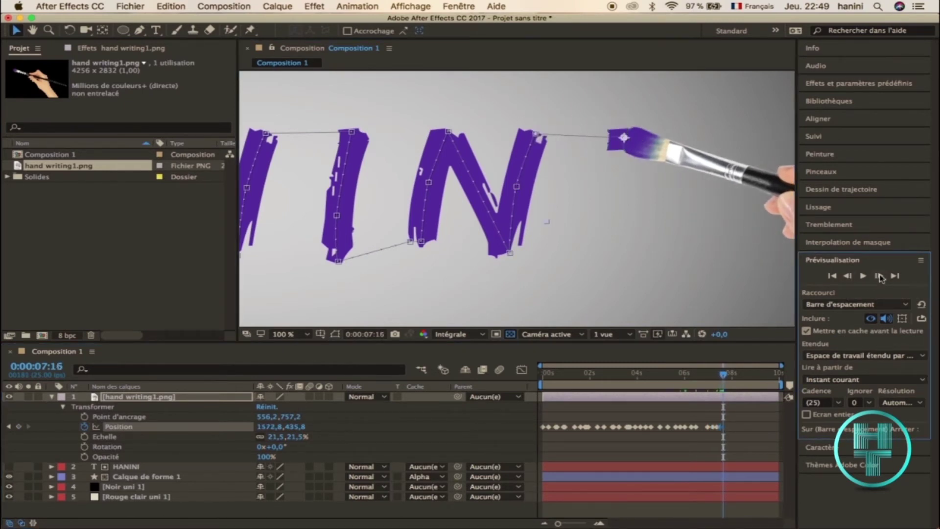
click(879, 276)
click(879, 276)
- At 0:00:08:01, keyframe the brush at the bottom of the I and adjust its motion-path point
drag(749, 373, 734, 374)
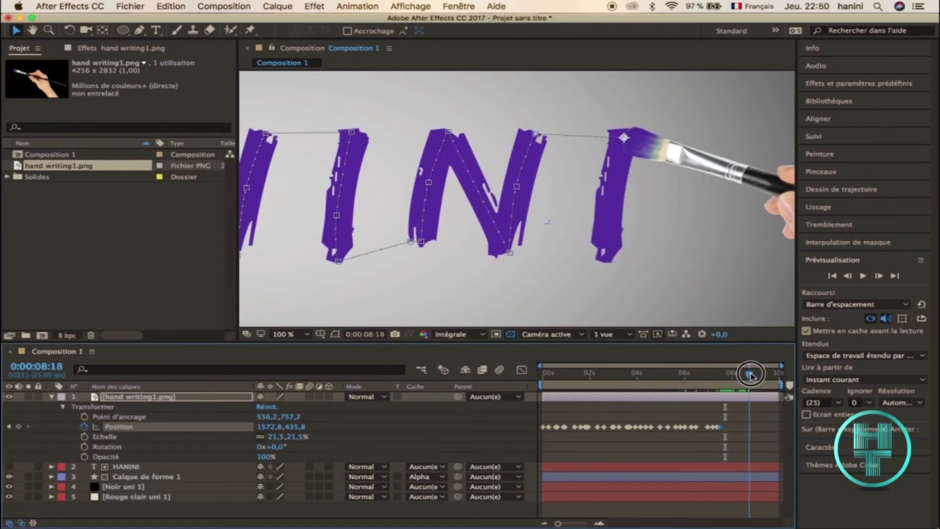
click(847, 275)
drag(624, 139, 609, 266)
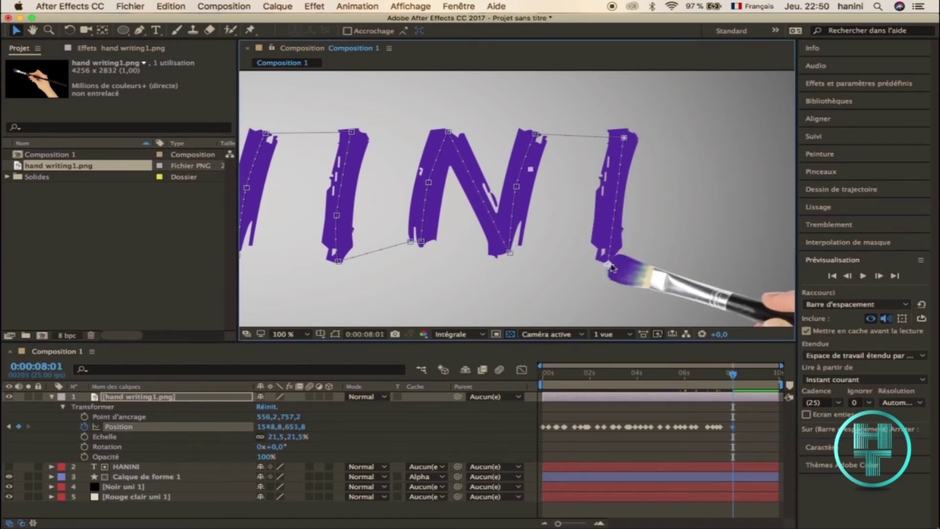
drag(617, 202, 609, 201)
key(g)
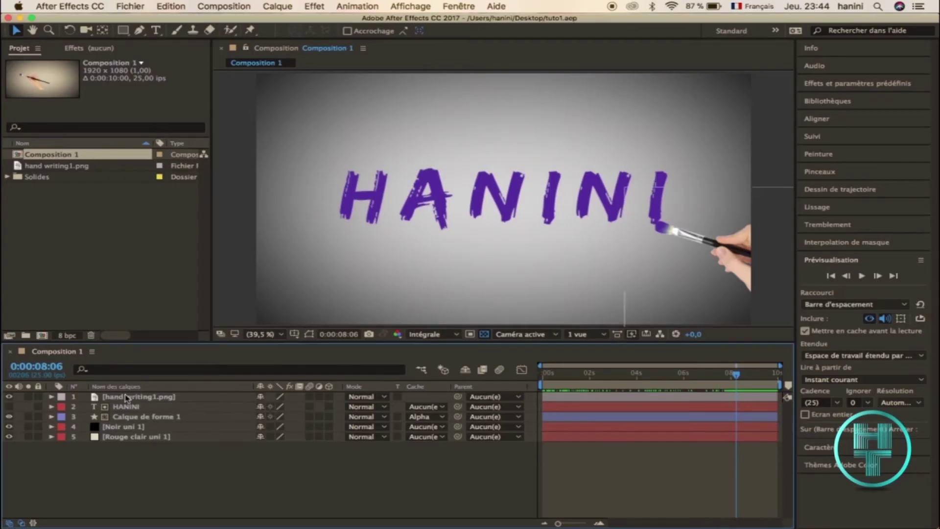
- Duplicate the hand writing1.png layer with Ctrl+D and hide the top copy
click(126, 397)
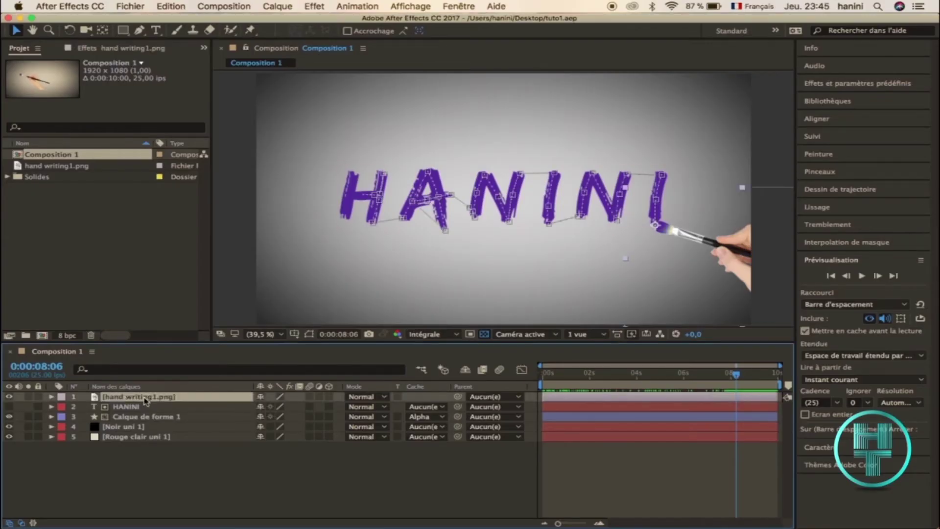
key(ctrl+d)
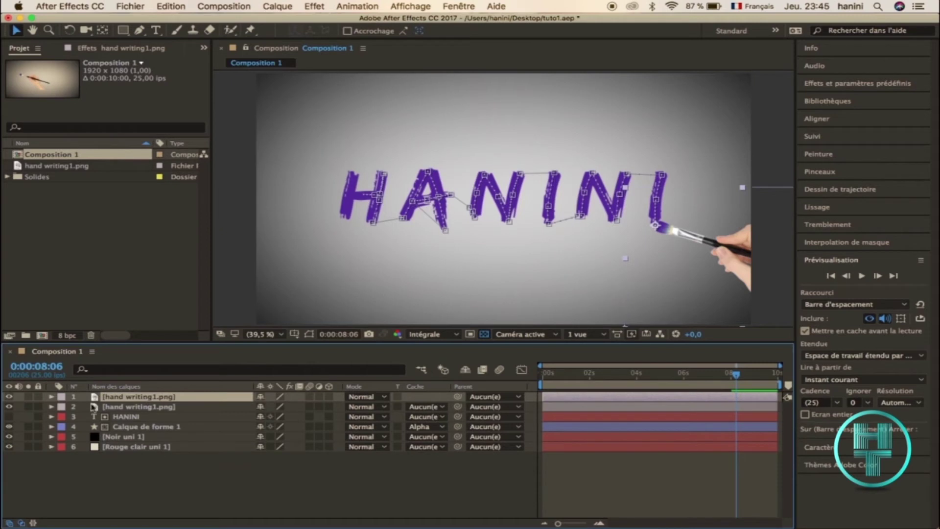
click(9, 397)
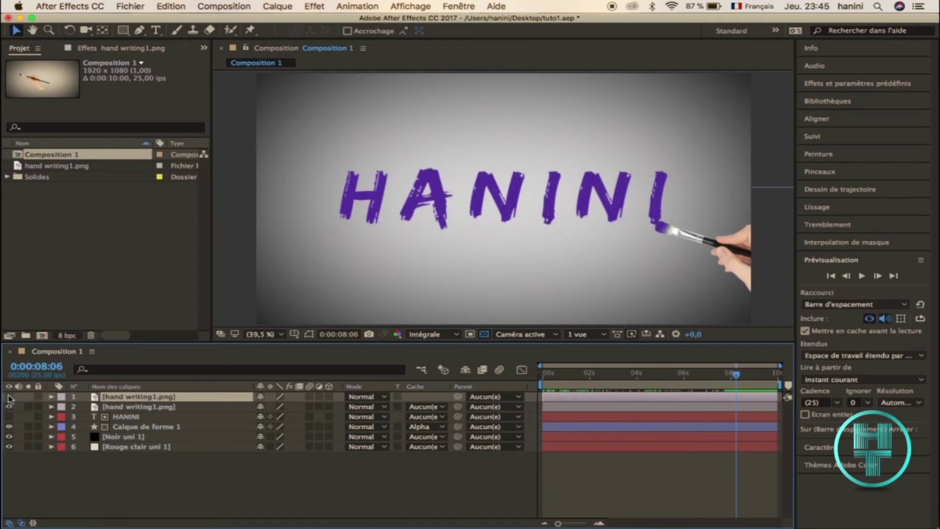
- Search 'gauss' in Effects & Presets and apply Flou gaussien to the layer 2 hand copy
click(117, 407)
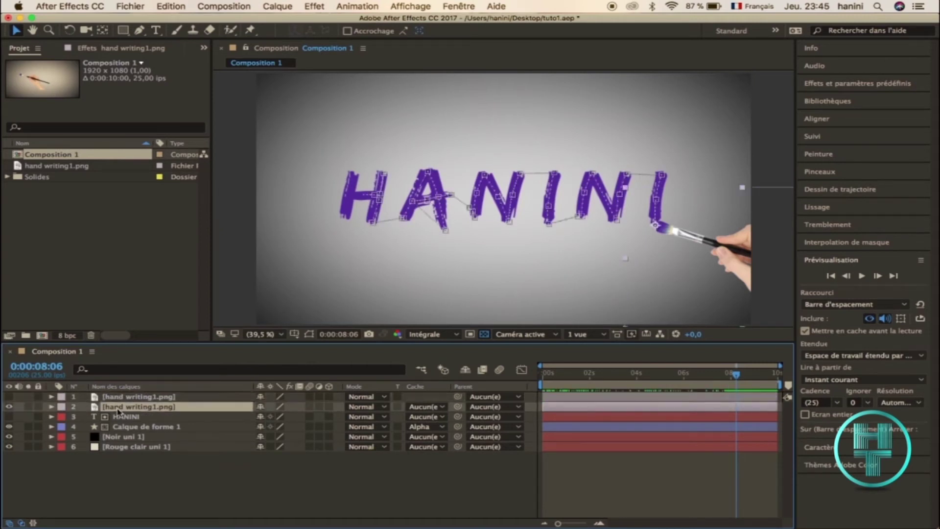
click(874, 83)
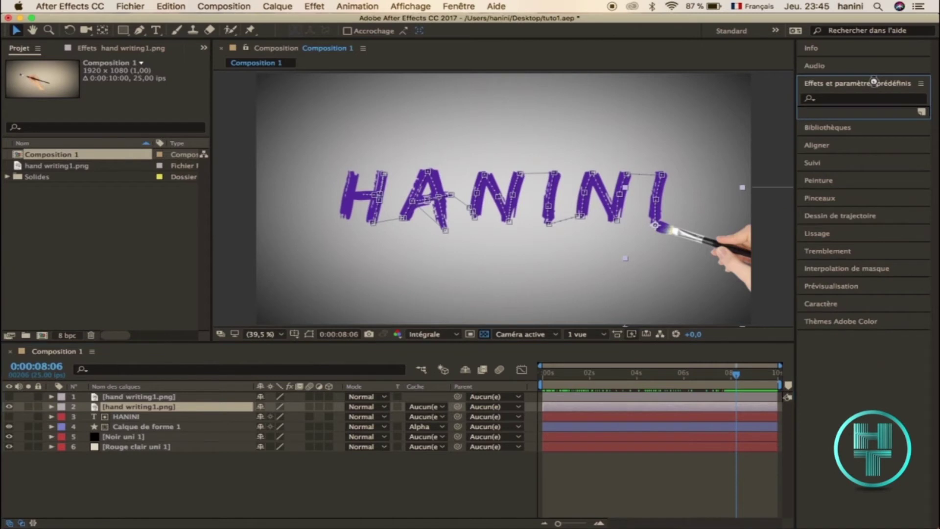
click(826, 99)
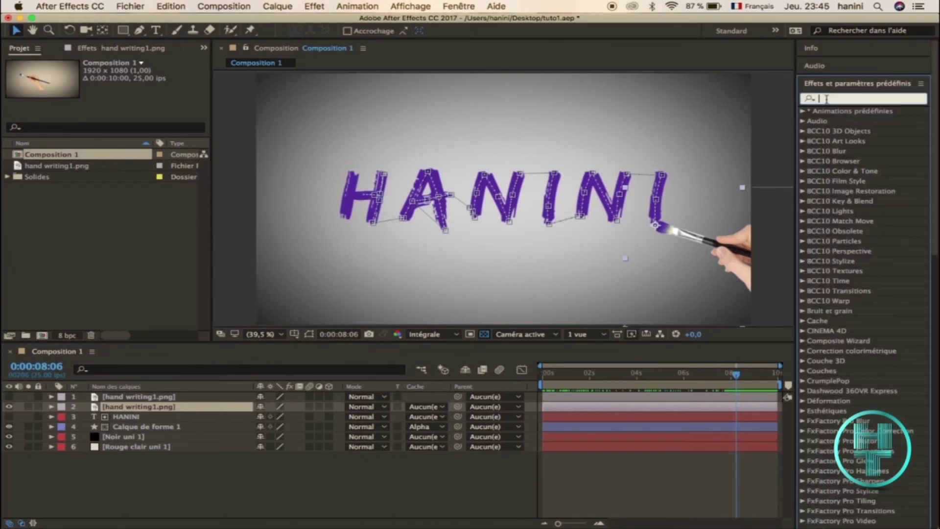
text(gauss)
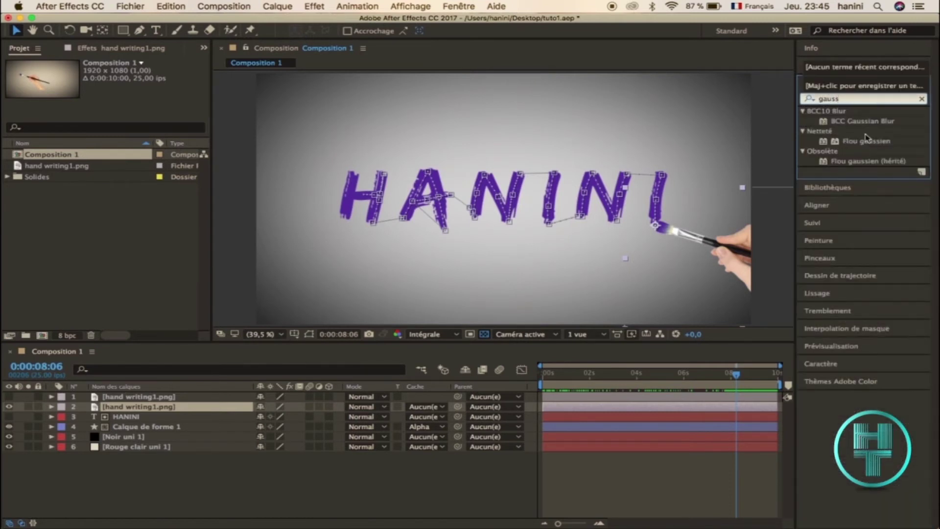
key(Return)
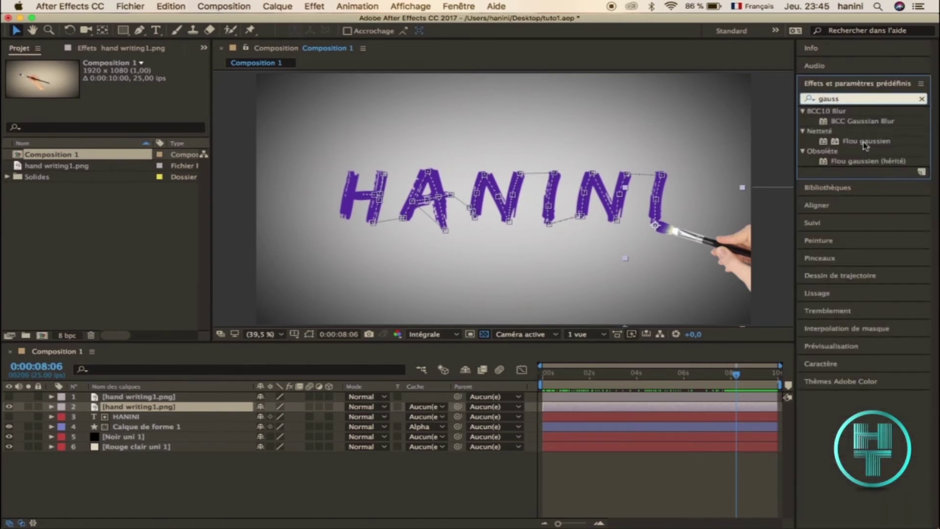
click(309, 338)
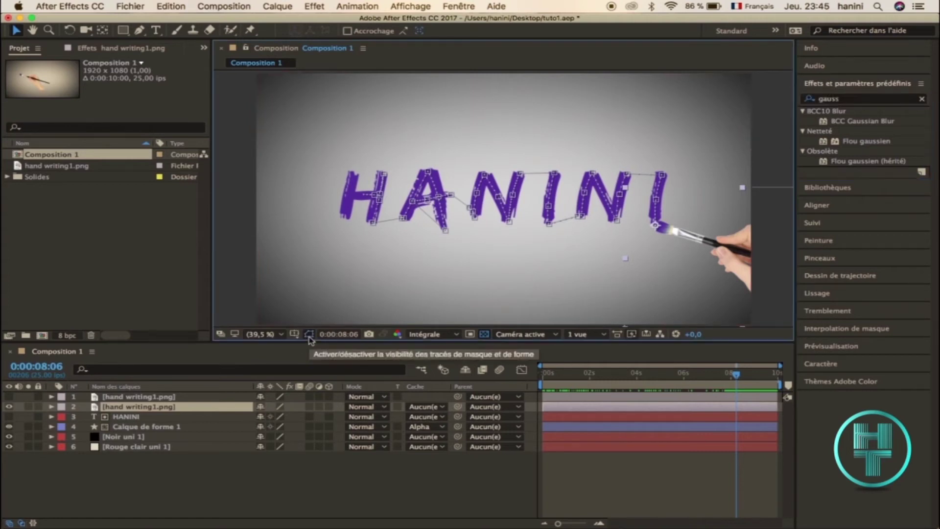
click(151, 415)
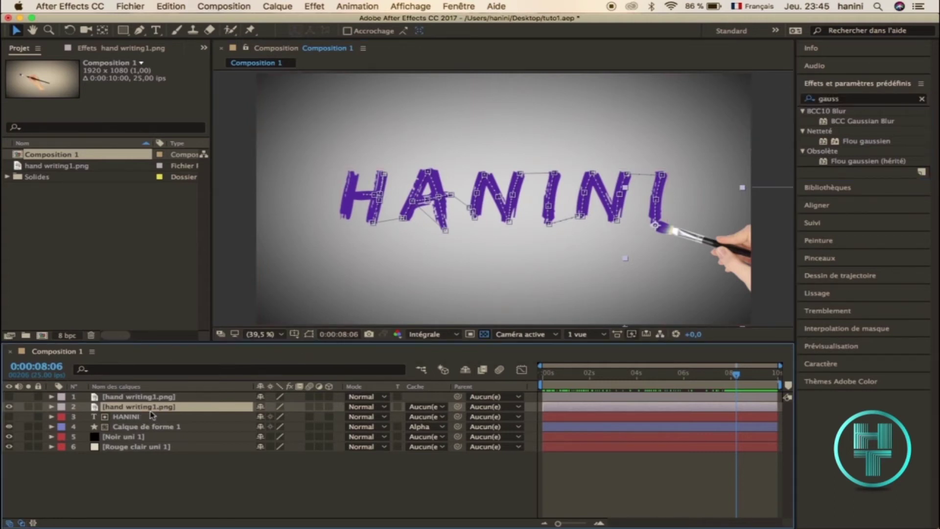
click(857, 143)
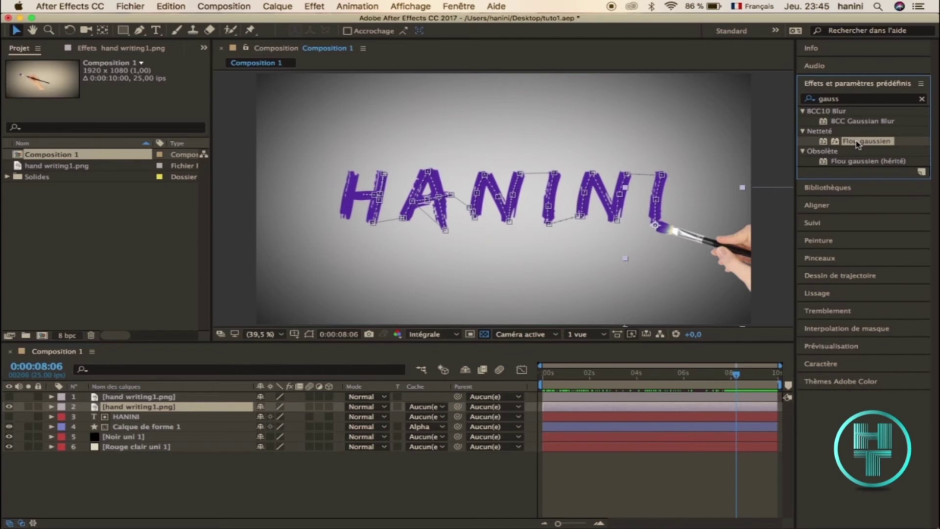
drag(832, 150, 294, 408)
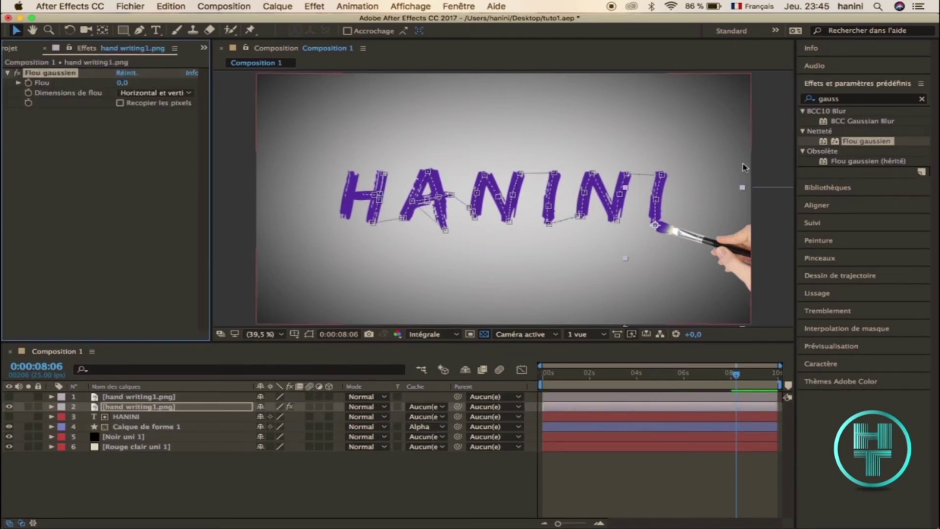
- Search 'tritone' in Effects & Presets and apply BCC Tritone to the layer 2 hand copy
click(852, 100)
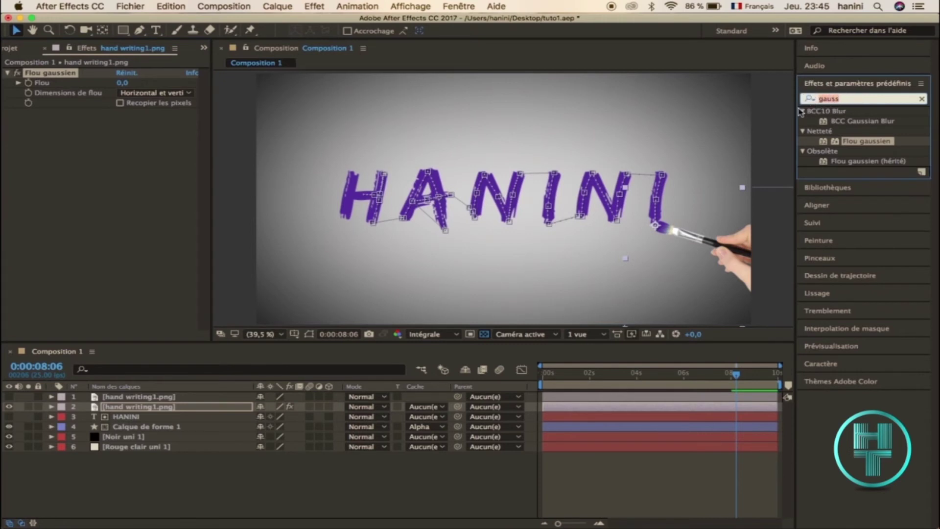
text(trito)
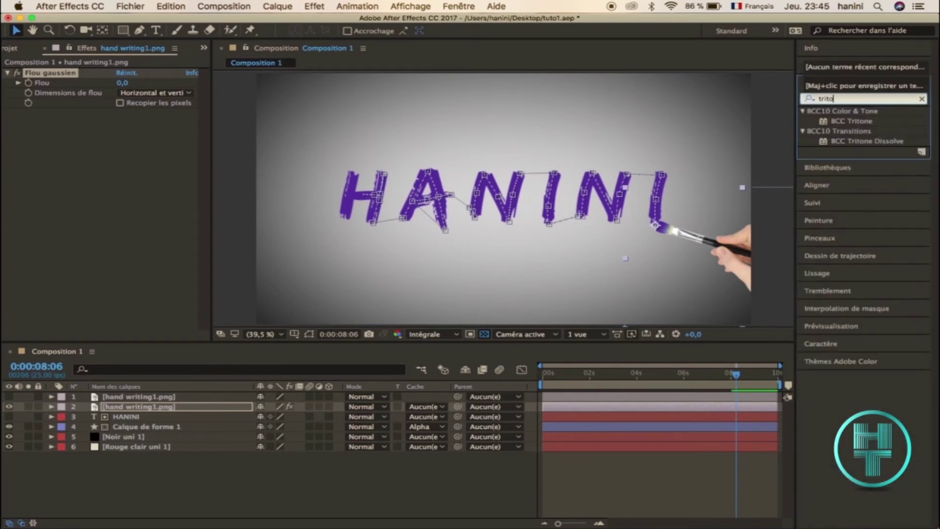
key(Return)
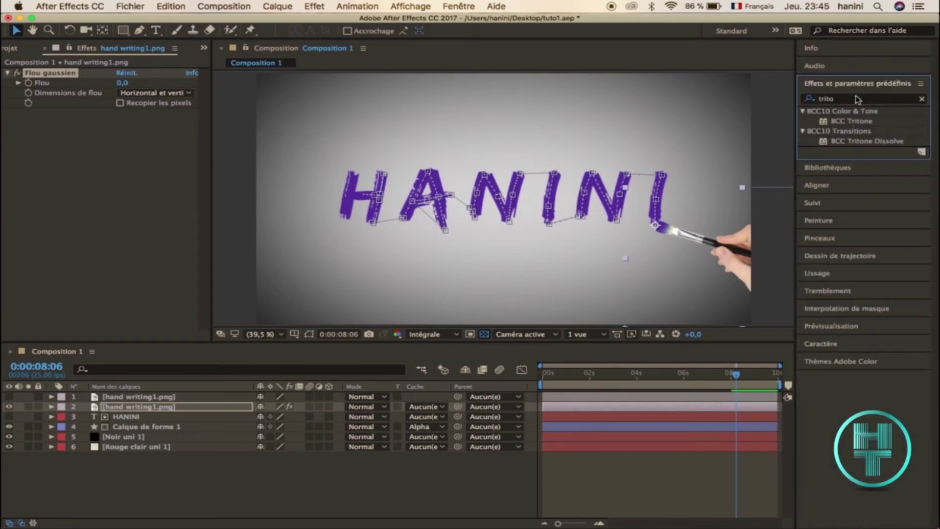
click(848, 101)
text(ne)
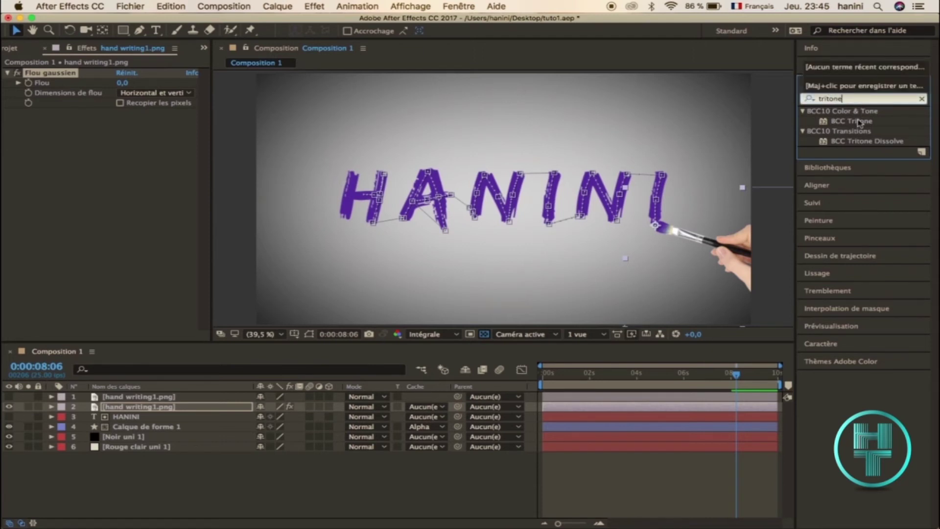
click(855, 123)
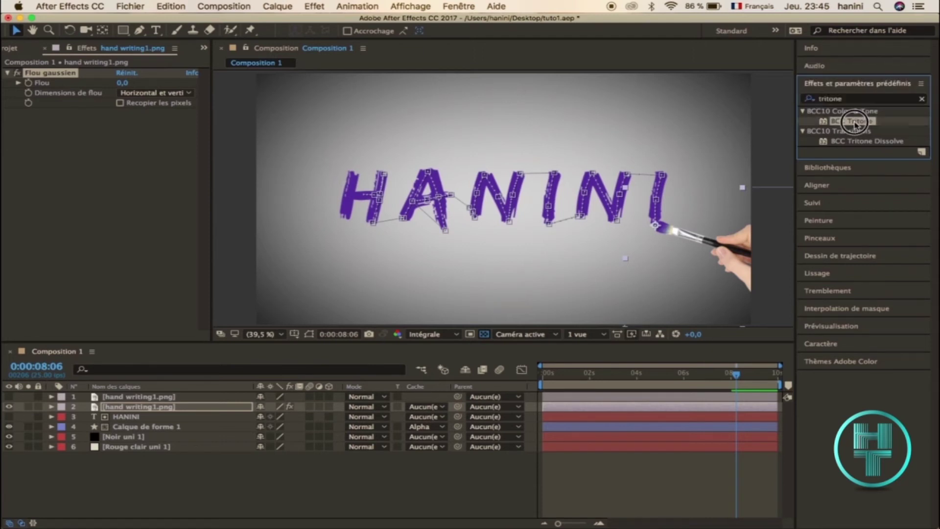
drag(856, 125, 571, 408)
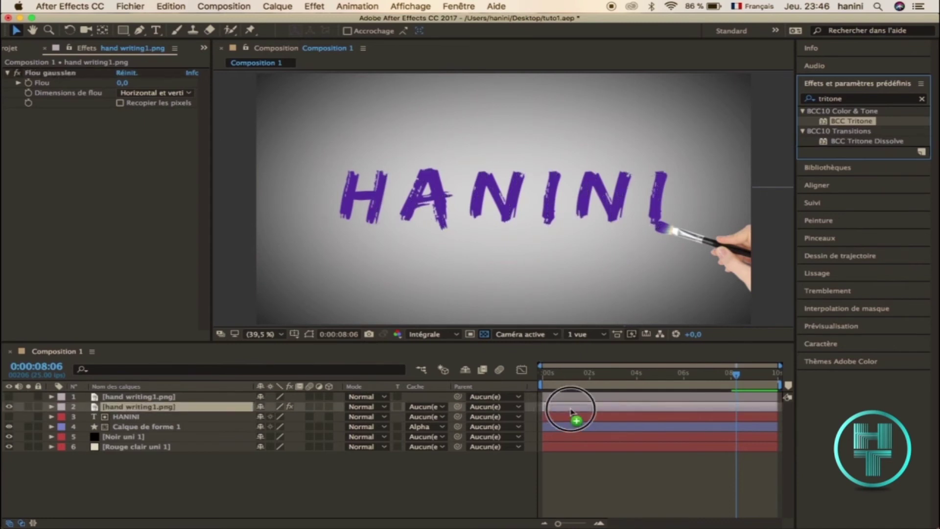
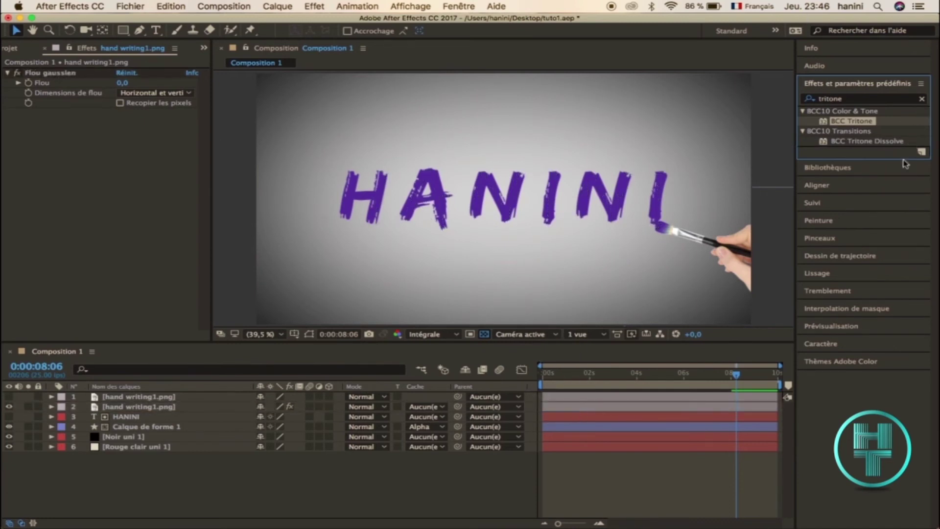
- Dismiss the Boris notice and set BCC Tritone Midpoint and White colours to black (000000)
click(606, 360)
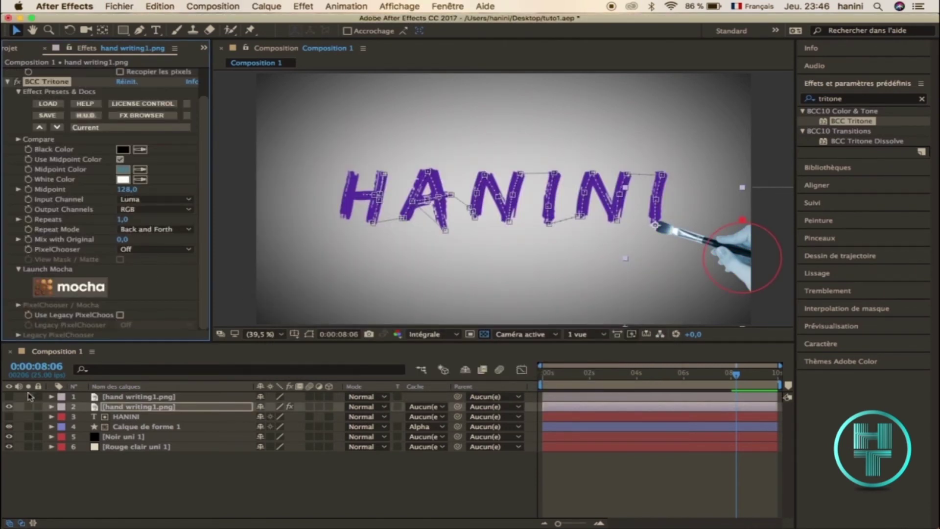
click(124, 170)
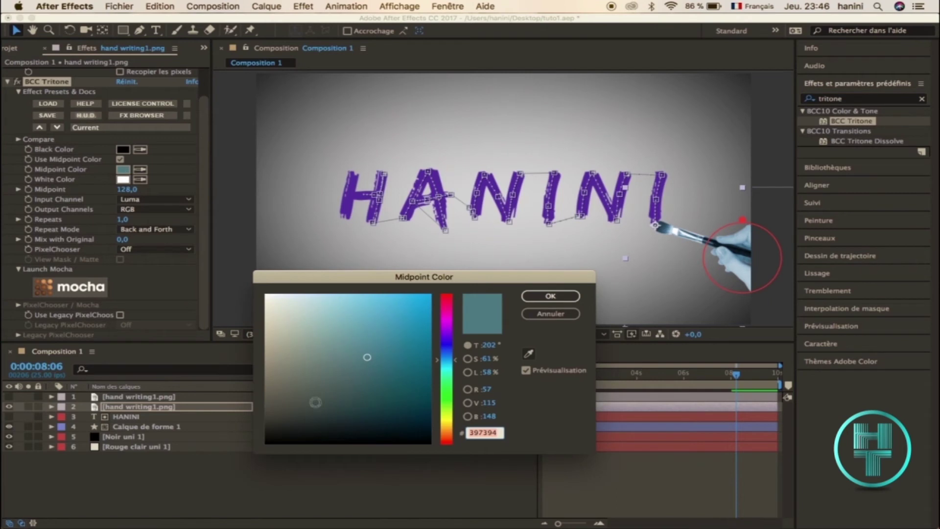
drag(315, 402, 266, 443)
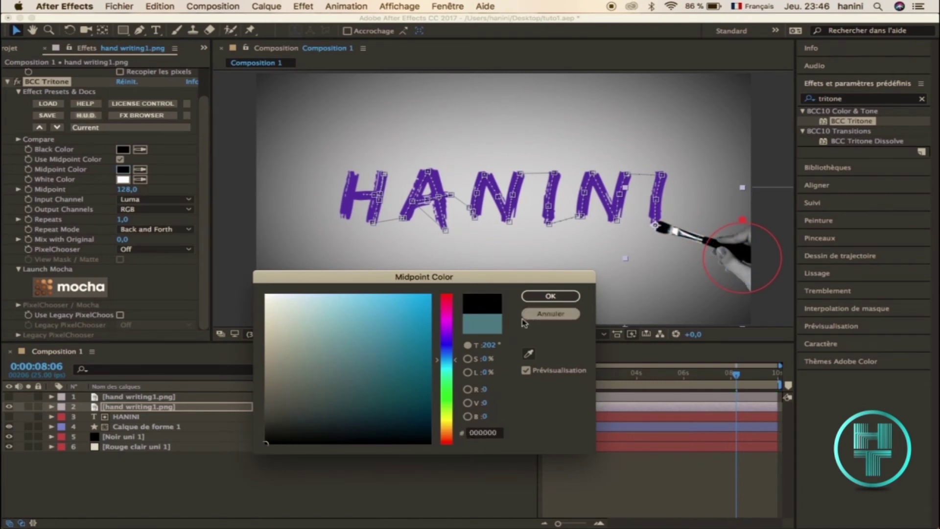
click(551, 296)
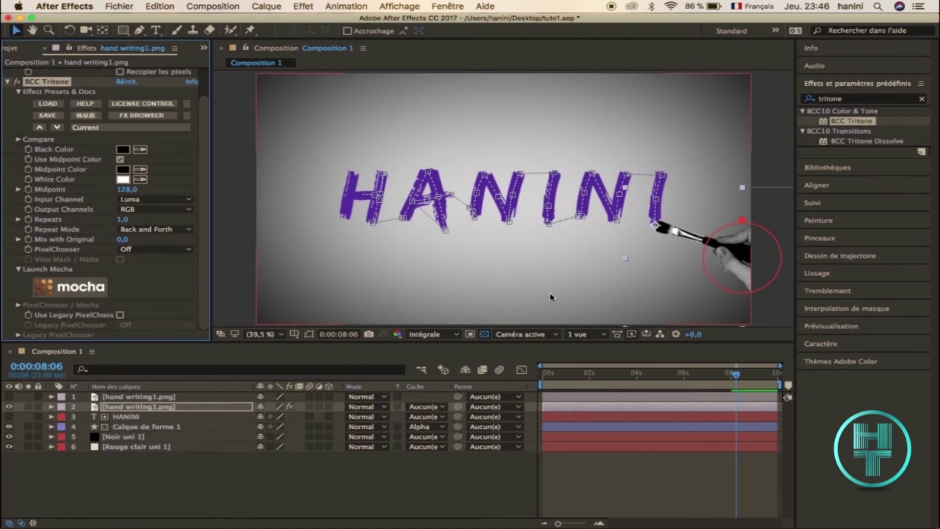
click(123, 181)
drag(297, 424, 266, 443)
click(538, 300)
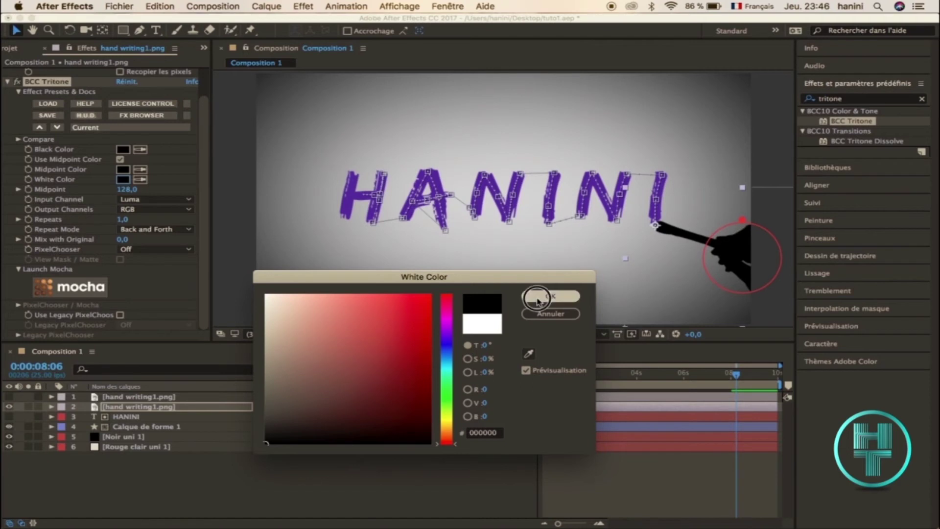
click(641, 374)
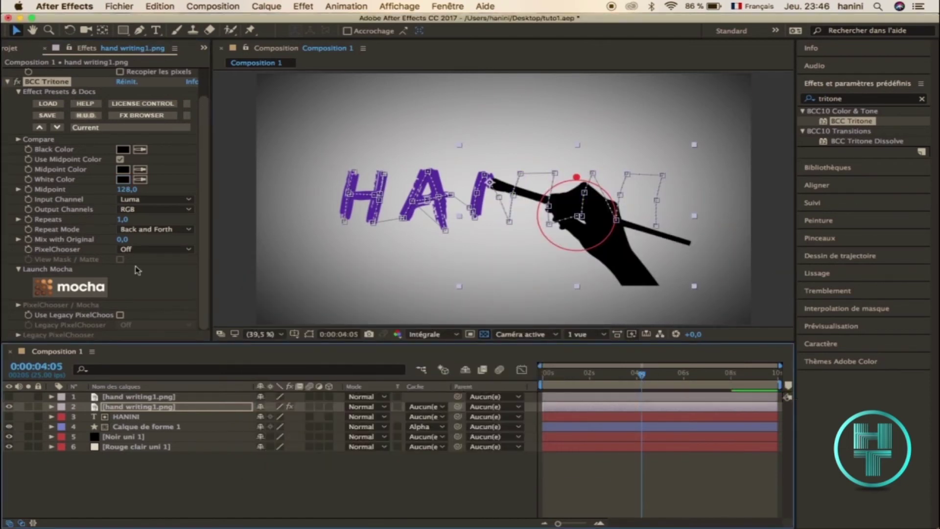
- Raise the silhouette's Gaussian blur (Flou) to 400, then settle it at 308.7
click(203, 158)
scroll(203, 157, up, 3)
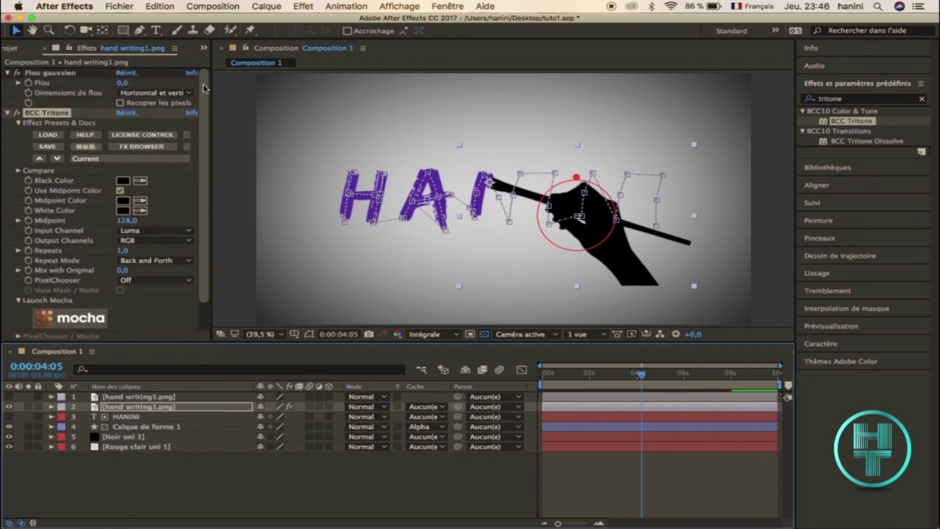
drag(122, 83, 129, 86)
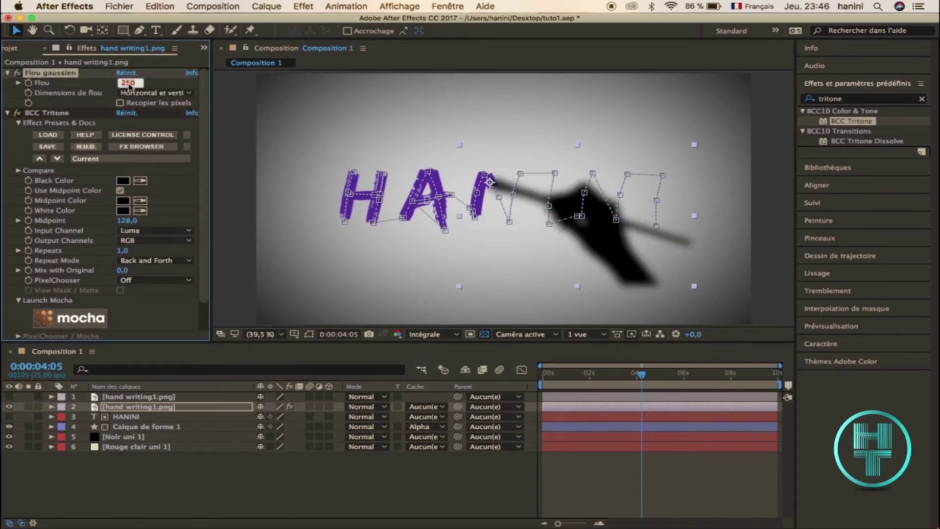
click(91, 88)
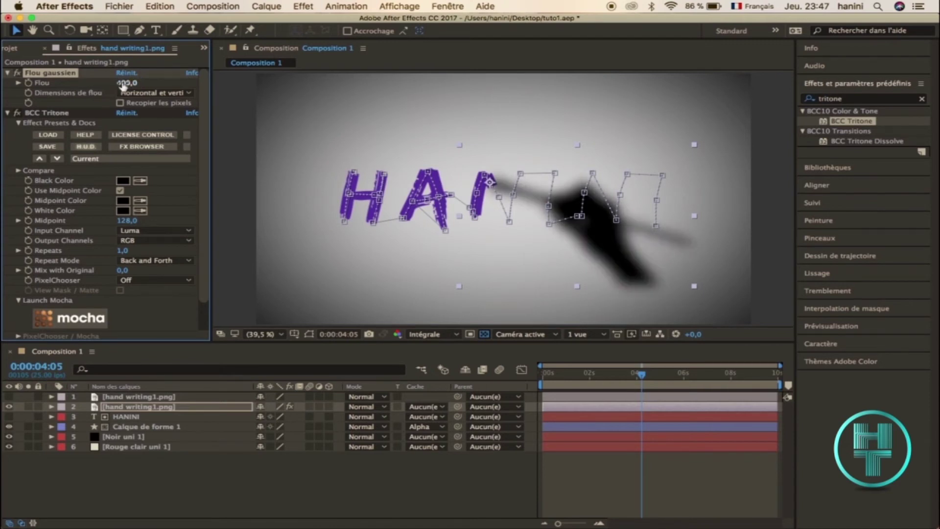
mouse_move(128, 82)
mouse_down()
mouse_move(125, 90)
mouse_move(148, 83)
mouse_move(23, 84)
mouse_up()
drag(132, 86, 8, 75)
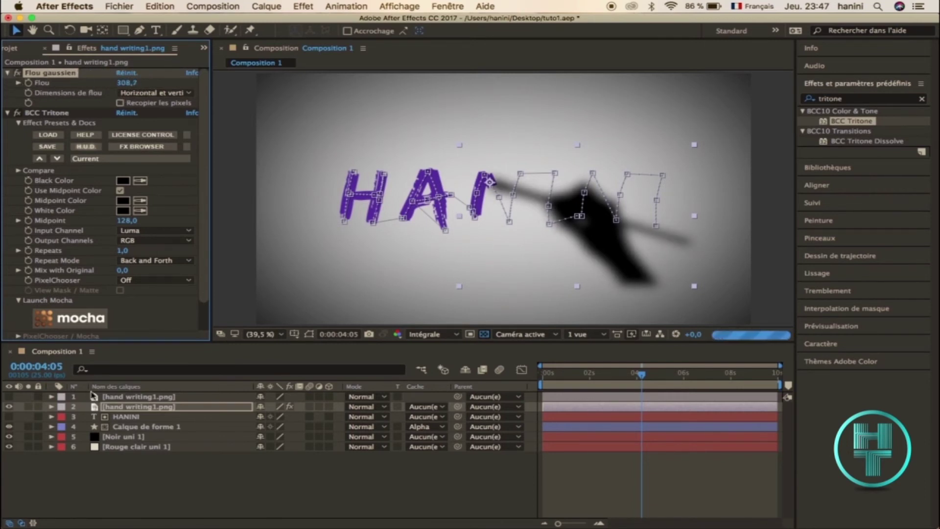
- Lower the blurred hand layer's opacity to 51% and turn the full-colour hand layer back on
click(50, 407)
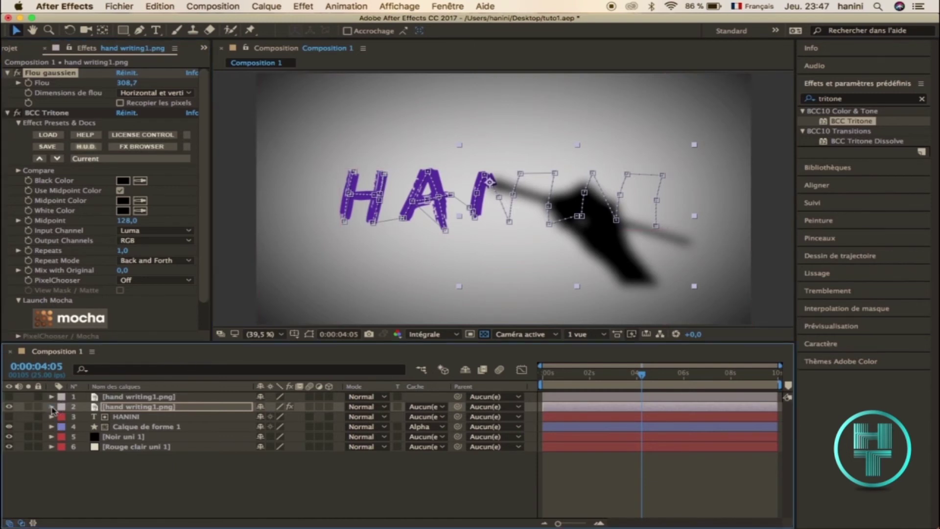
click(63, 427)
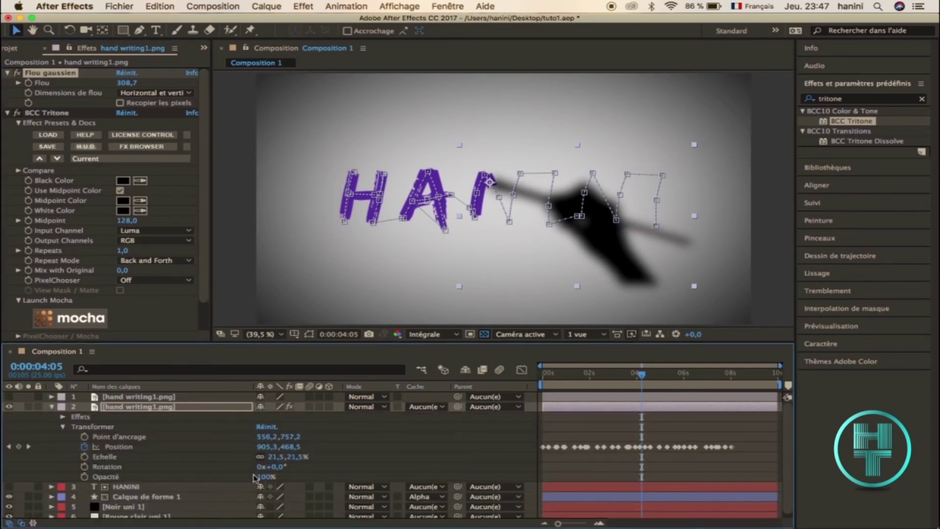
drag(266, 480, 239, 480)
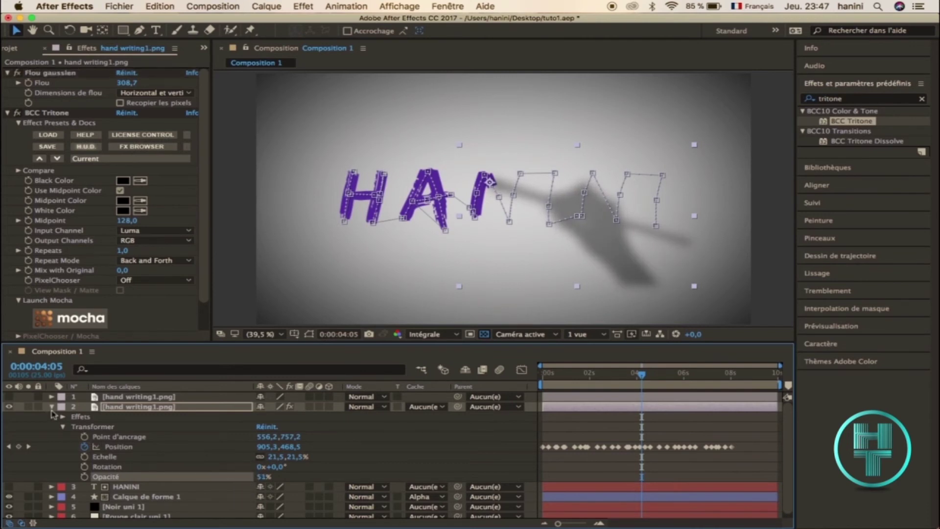
click(52, 407)
click(9, 397)
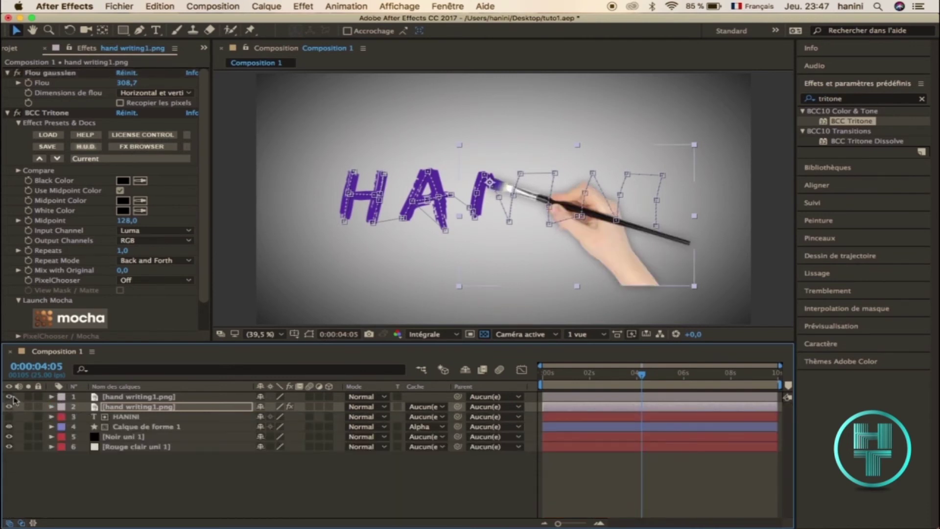
- Collapse the shadow layer and scrub the timeline to review the shadowed painting
click(52, 407)
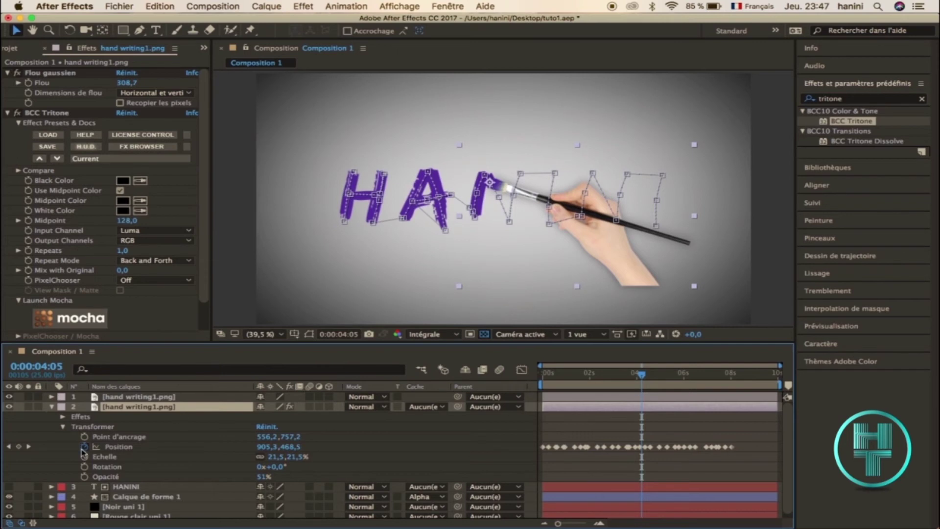
click(63, 426)
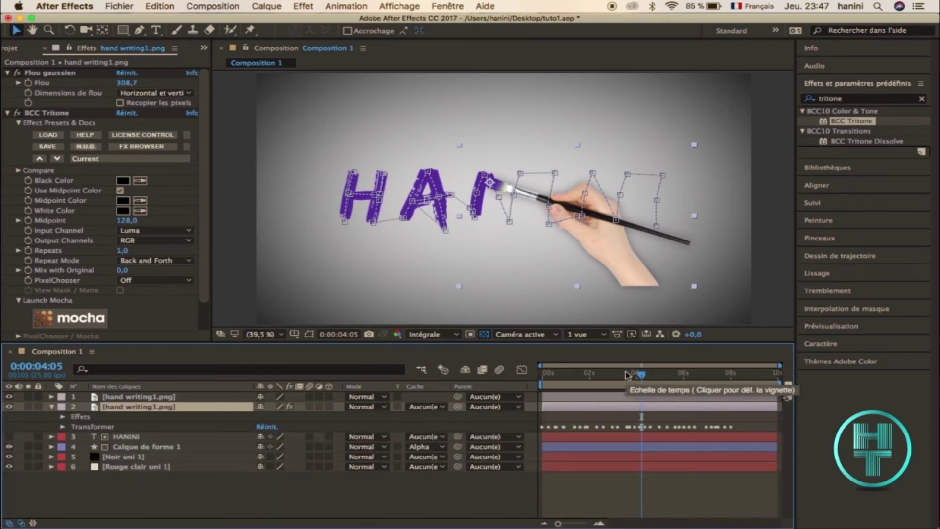
click(51, 407)
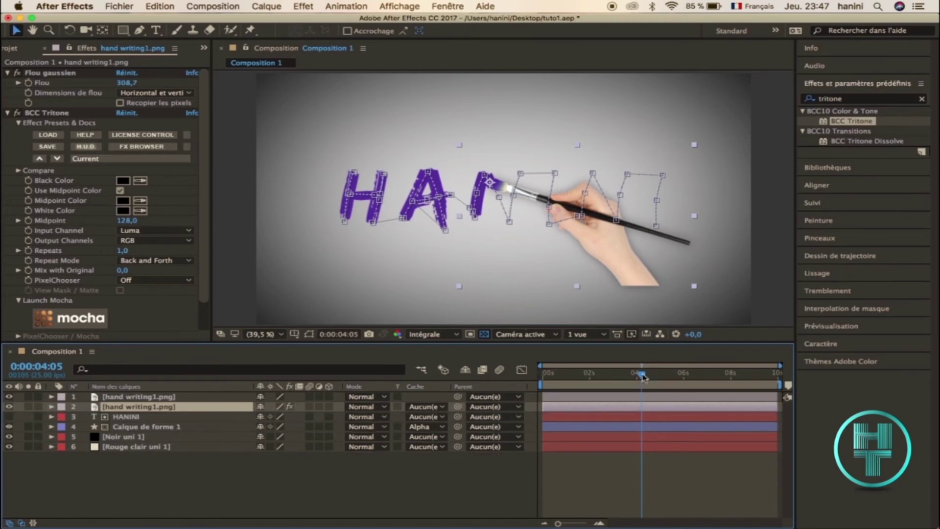
mouse_move(642, 375)
mouse_down()
mouse_move(566, 375)
mouse_move(688, 364)
mouse_move(733, 374)
mouse_up()
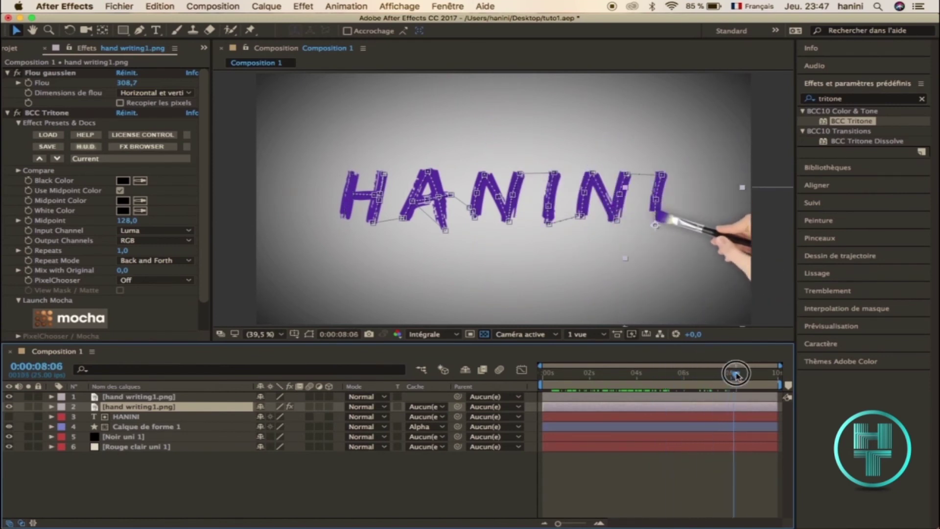
- From frame 0, create a new 1920×1080 light solid named Rouge clair uni 2
click(137, 396)
key(Home)
right_click(175, 480)
mouse_move(248, 416)
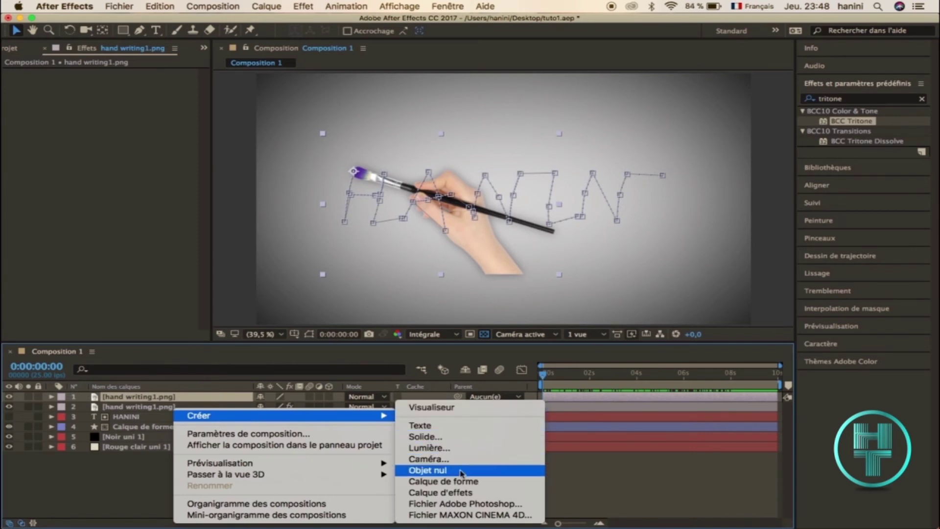
click(458, 440)
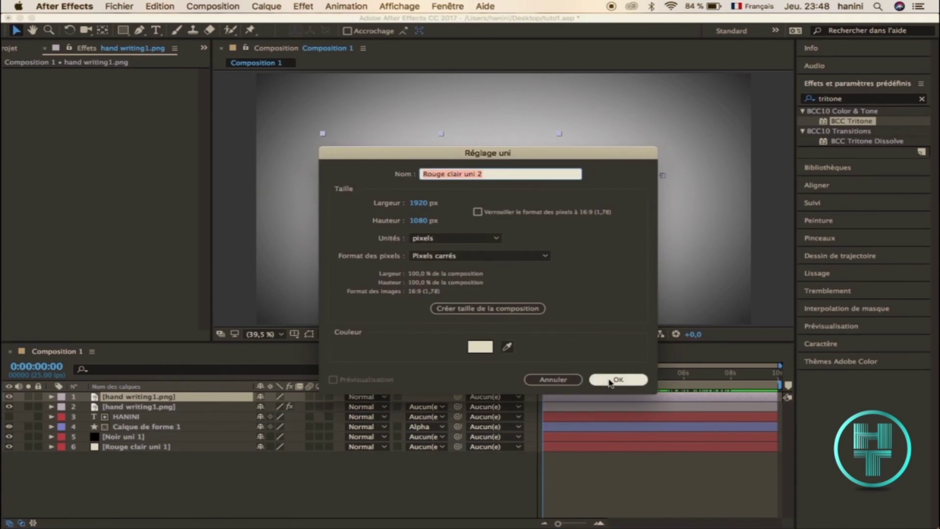
click(610, 382)
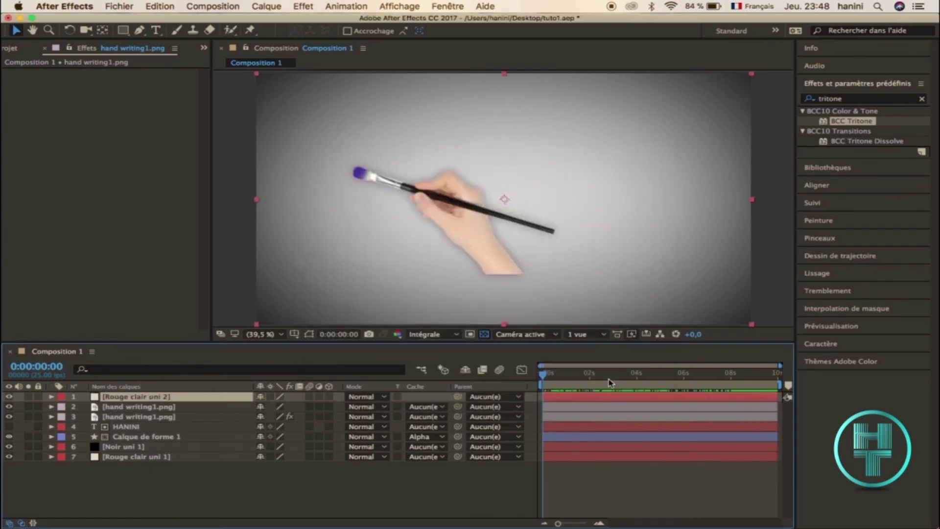
- Move the solid into a bottom strip with Position Y 747 and Anchor Point Y -98
click(51, 398)
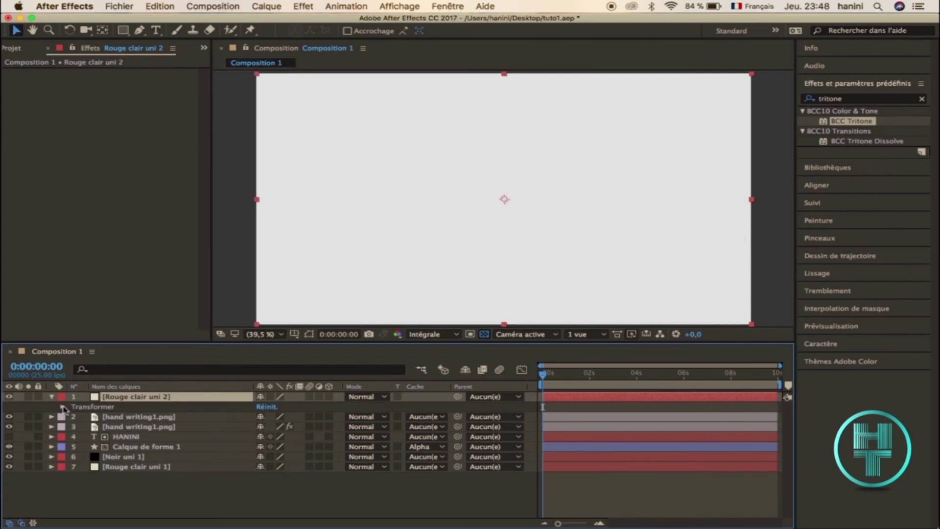
click(62, 407)
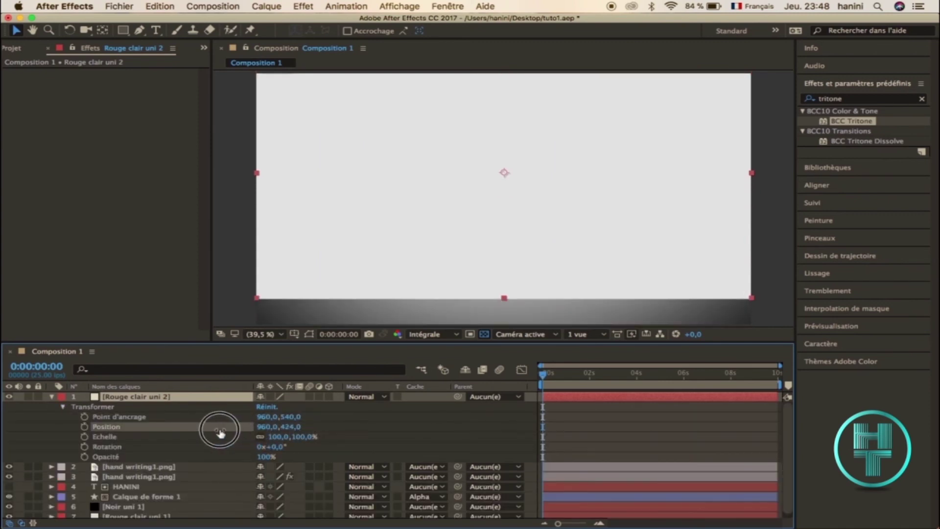
mouse_move(295, 427)
mouse_down()
mouse_move(327, 440)
mouse_move(474, 420)
mouse_up()
mouse_move(290, 417)
mouse_down()
mouse_move(308, 413)
mouse_move(139, 417)
mouse_up()
mouse_move(288, 420)
mouse_down()
mouse_move(166, 410)
mouse_move(179, 411)
mouse_up()
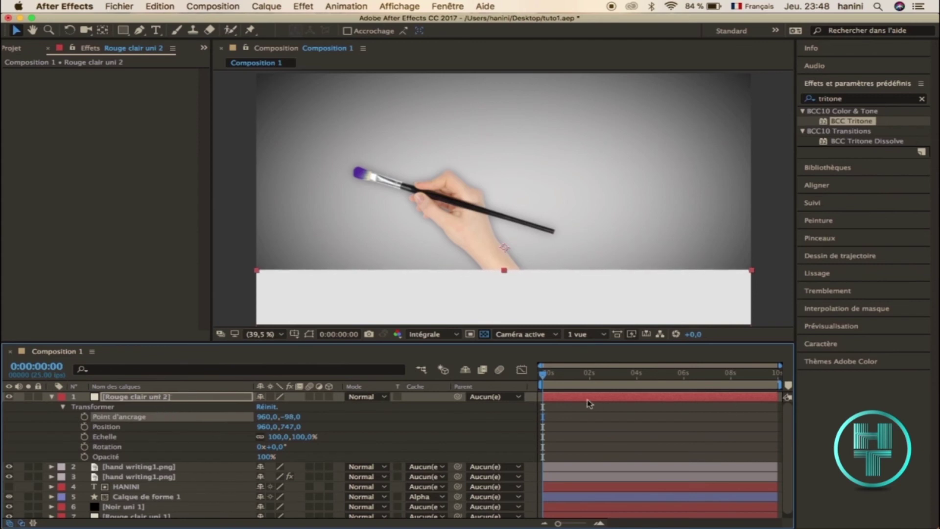
- Preview the painting animation with the new bottom credit strip in place
drag(543, 376, 623, 377)
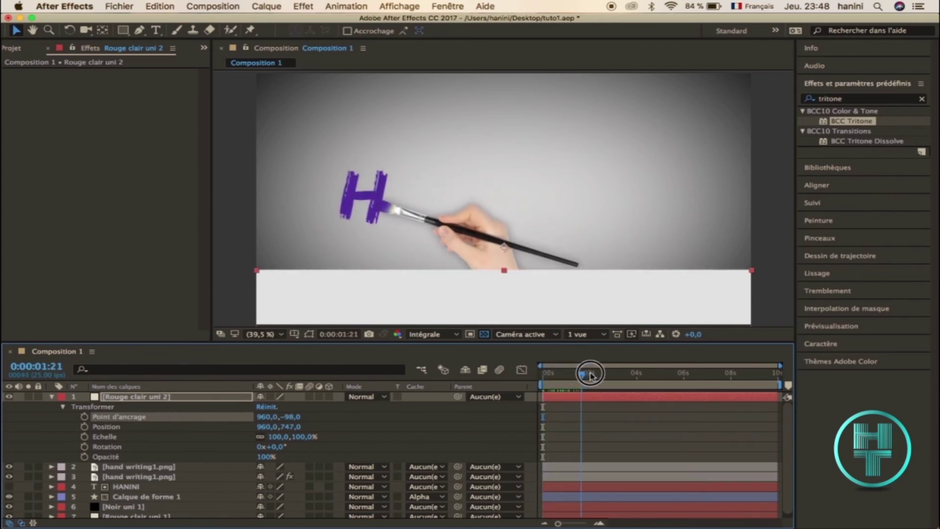
mouse_move(623, 377)
mouse_down()
mouse_move(541, 377)
mouse_move(730, 376)
mouse_up()
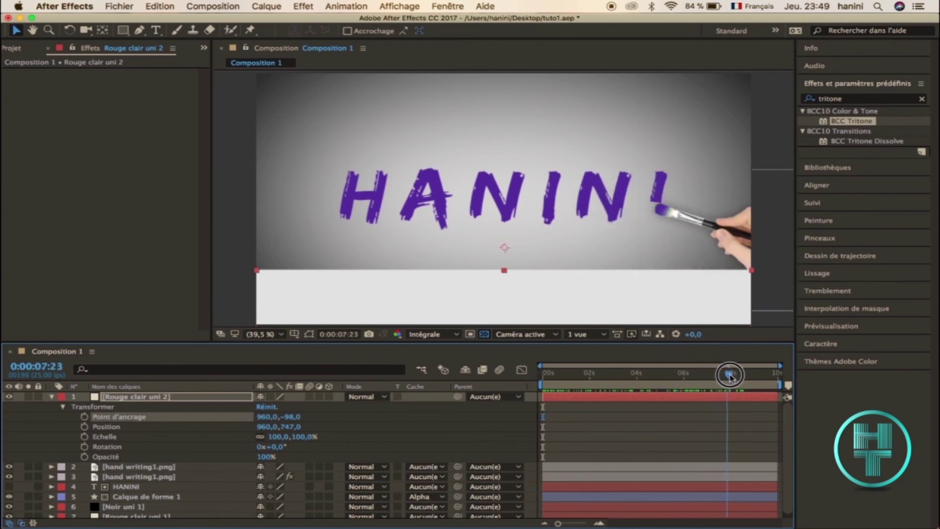
click(51, 396)
click(224, 498)
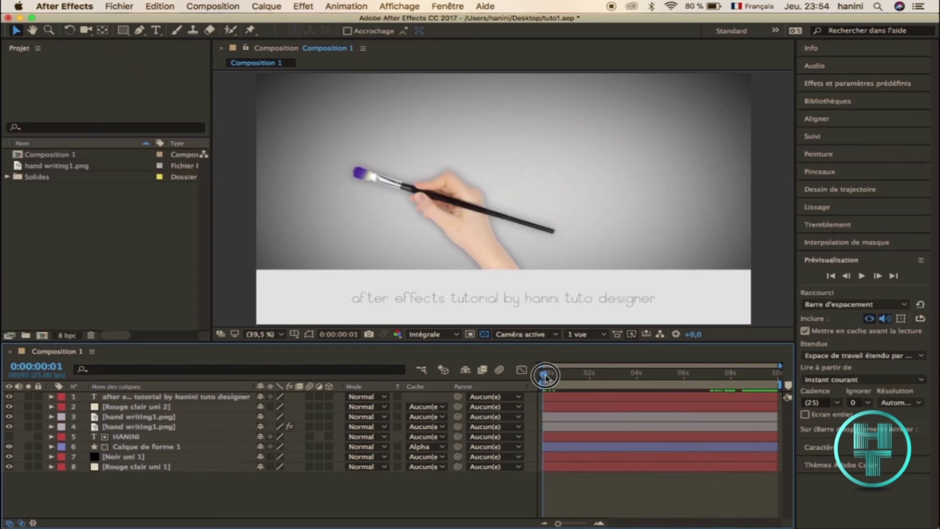
drag(549, 377, 753, 375)
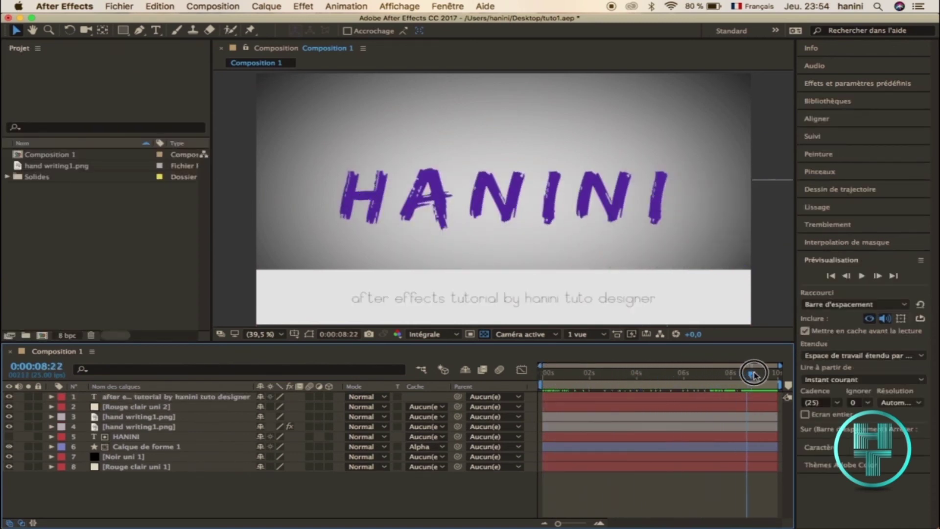